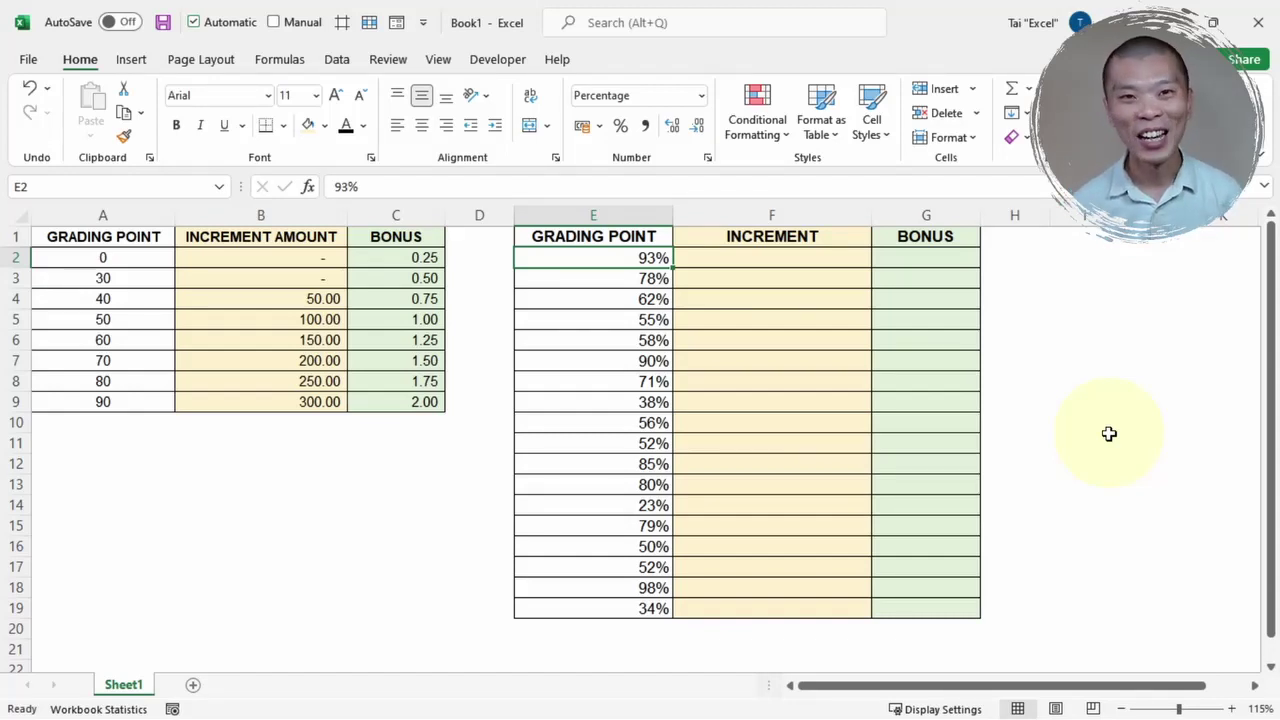
- Convert the grading range A1:C9 into an Excel table with headers
{"action": "left_click", "coordinate": [791, 260]}
{"action": "left_click", "coordinate": [150, 294]}
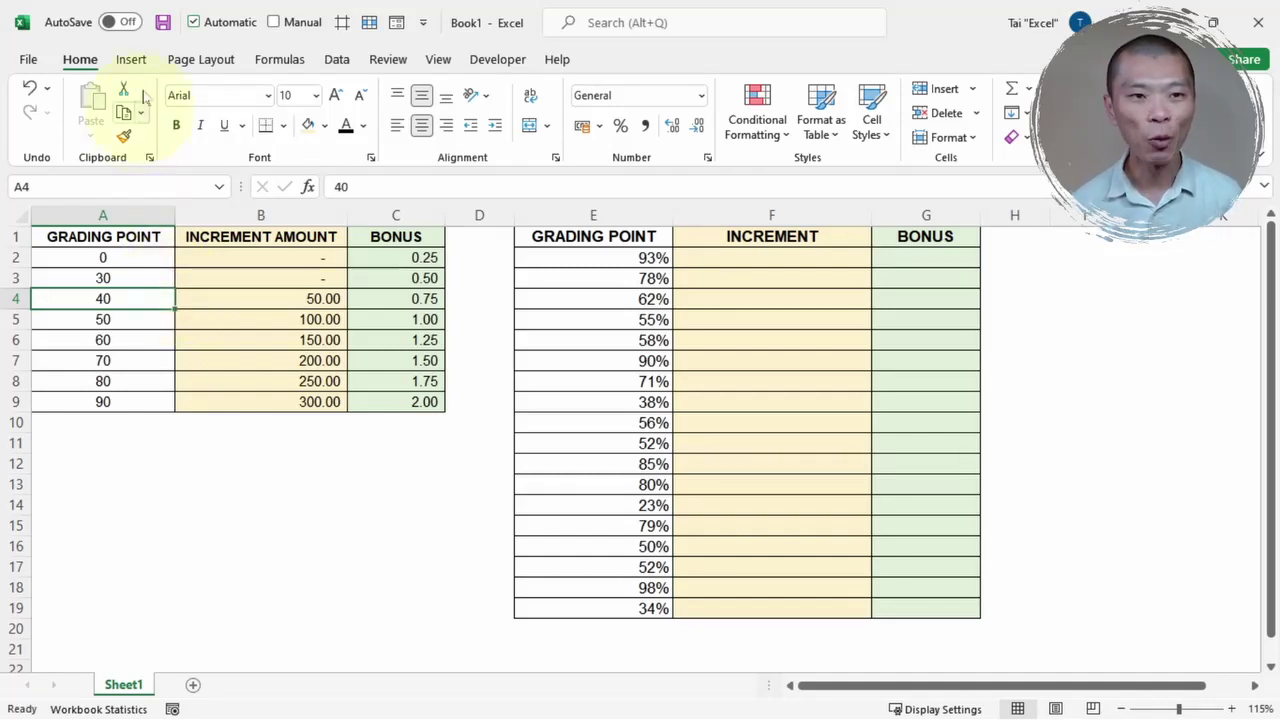
{"action": "left_click", "coordinate": [131, 59]}
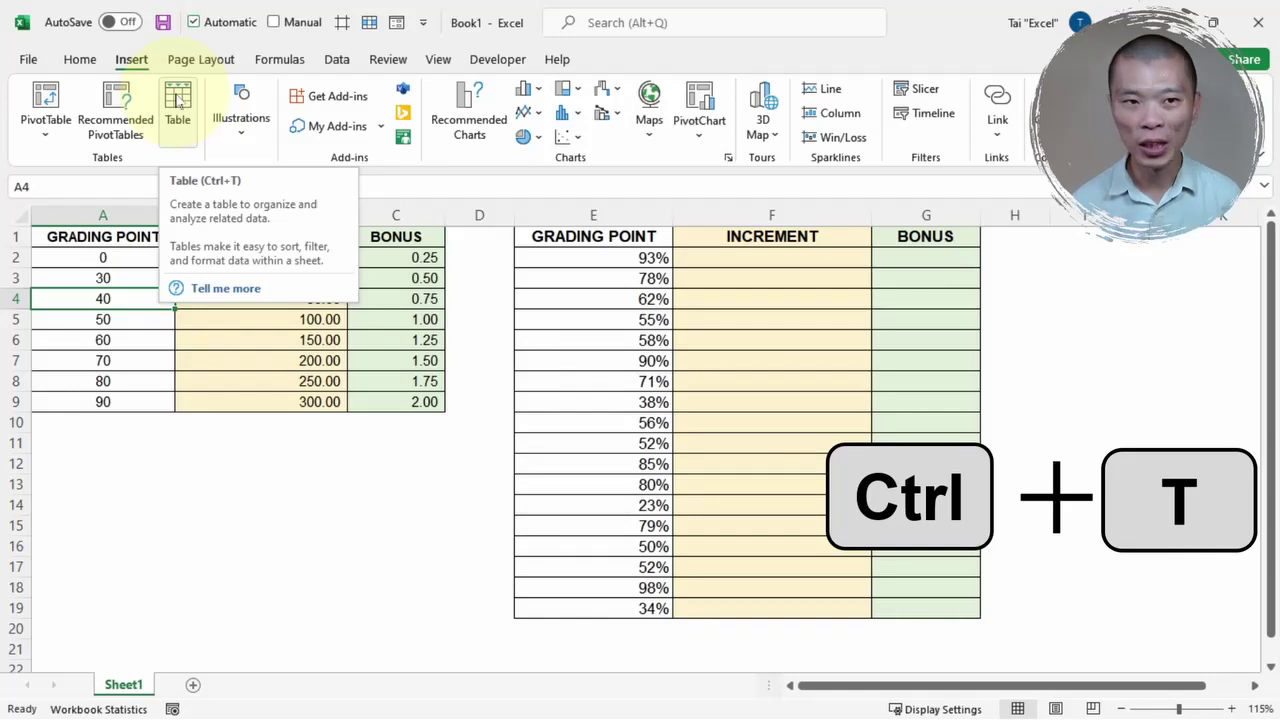
{"action": "key", "text": "ctrl+t"}
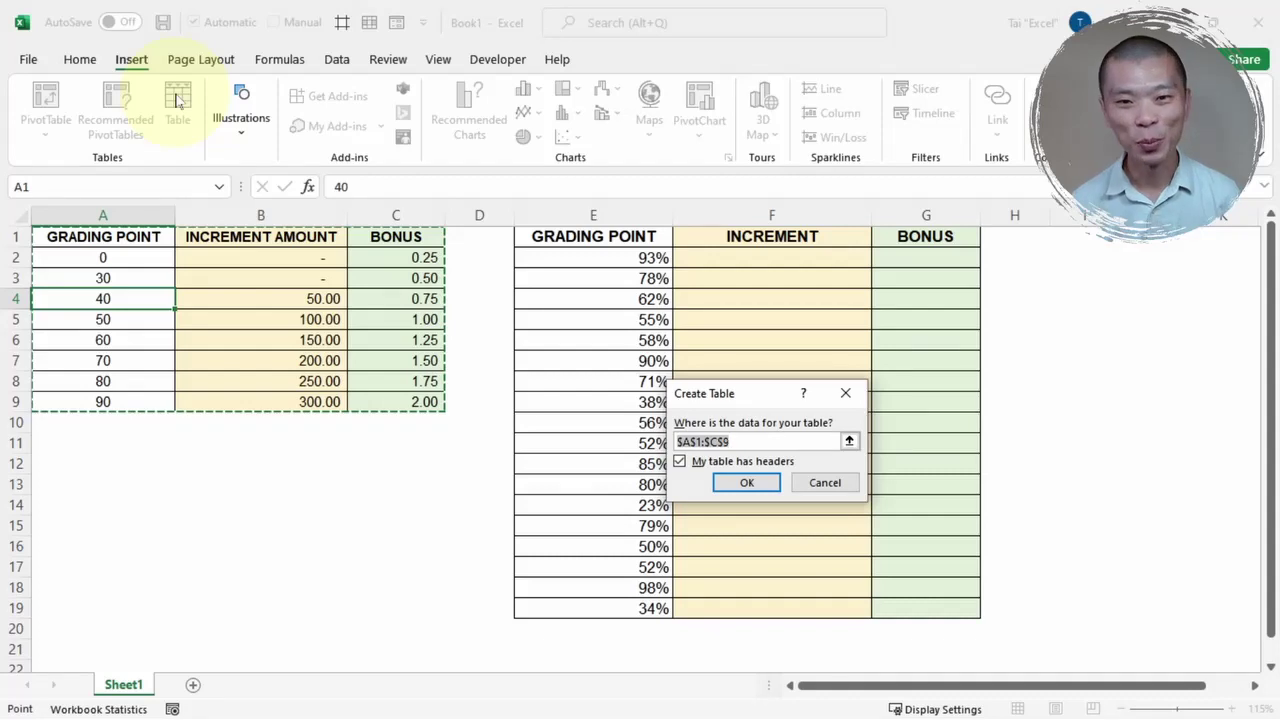
{"action": "key", "text": "Return"}
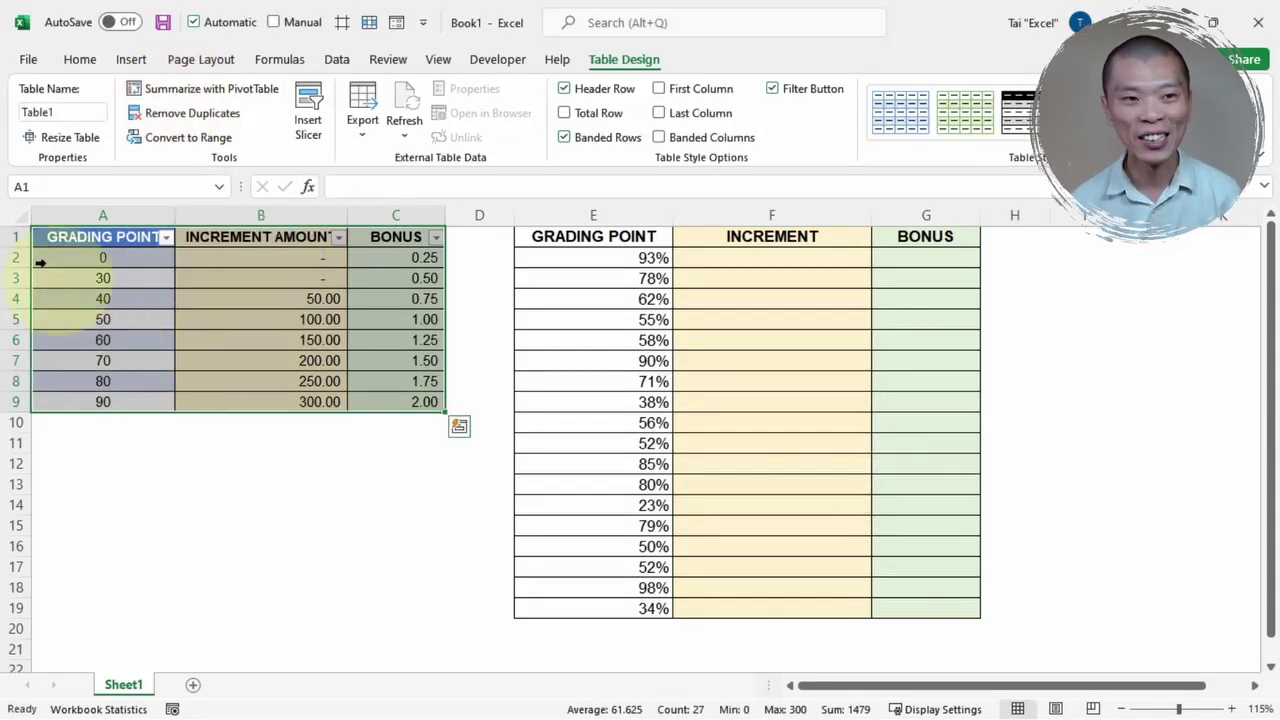
- Rename the new grading table as TableGrading
{"action": "left_click", "coordinate": [62, 112]}
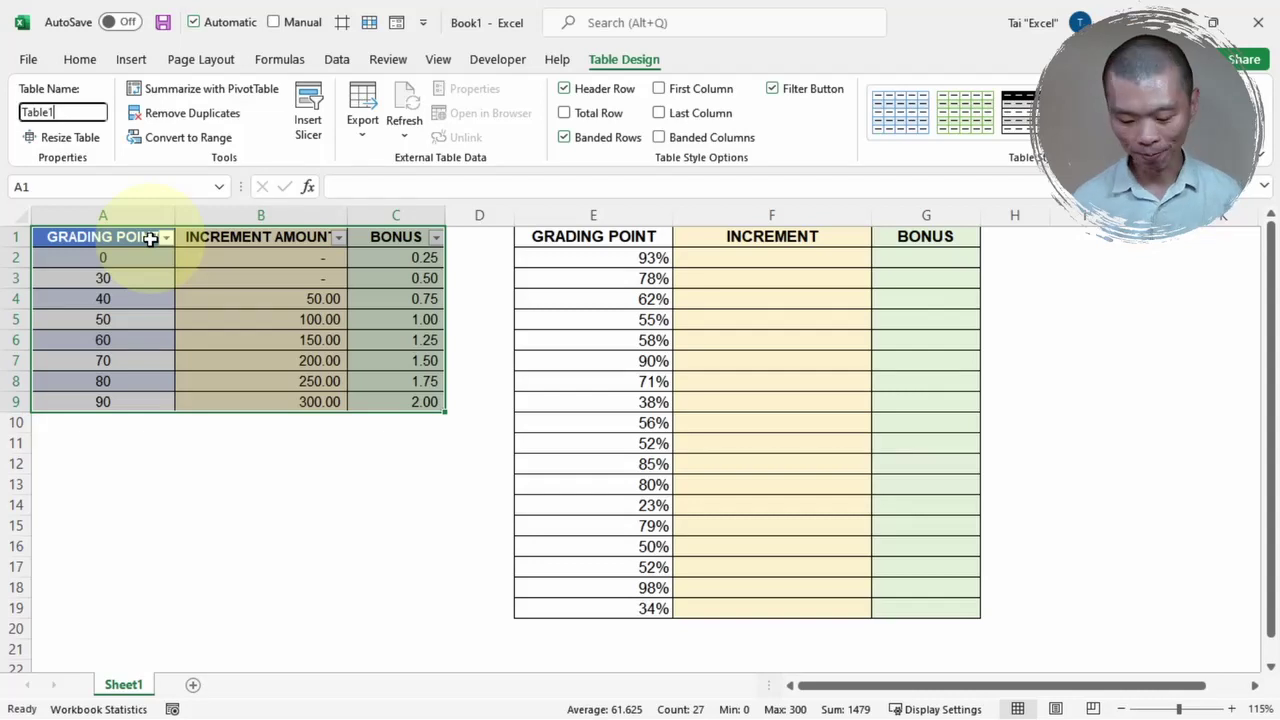
{"action": "key", "text": "BackSpace"}
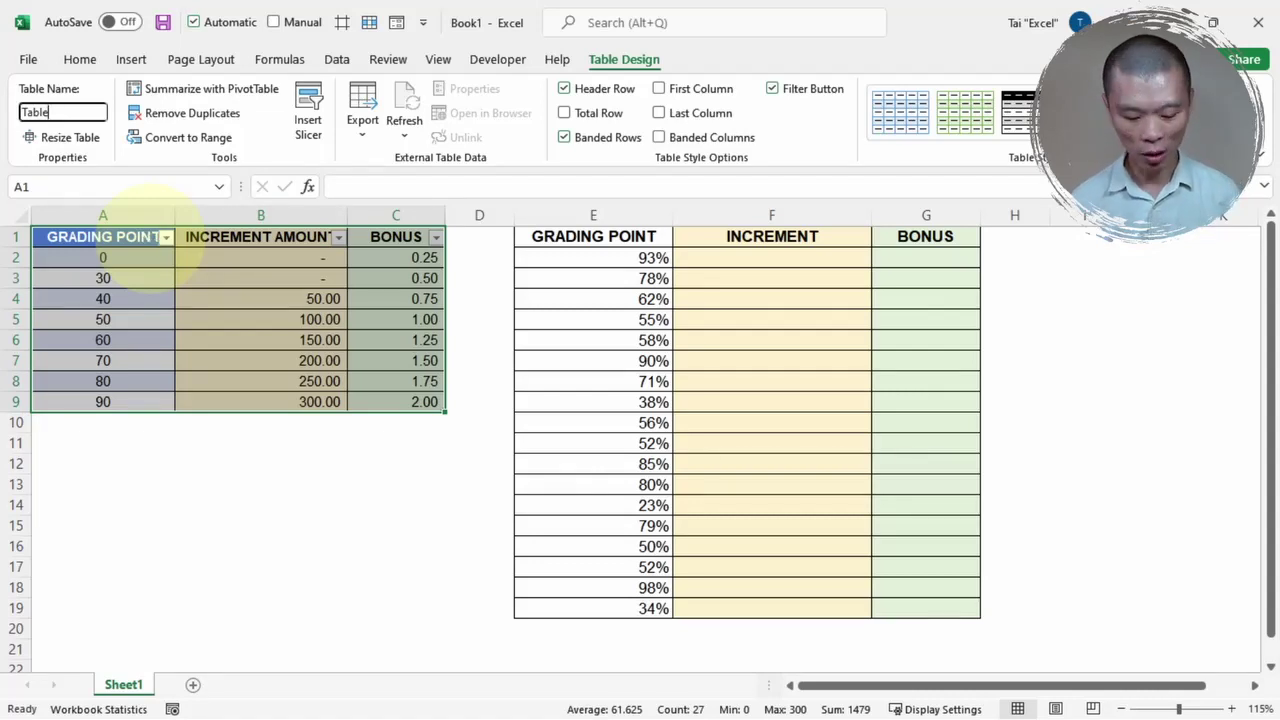
{"action": "type", "text": "Grading"}
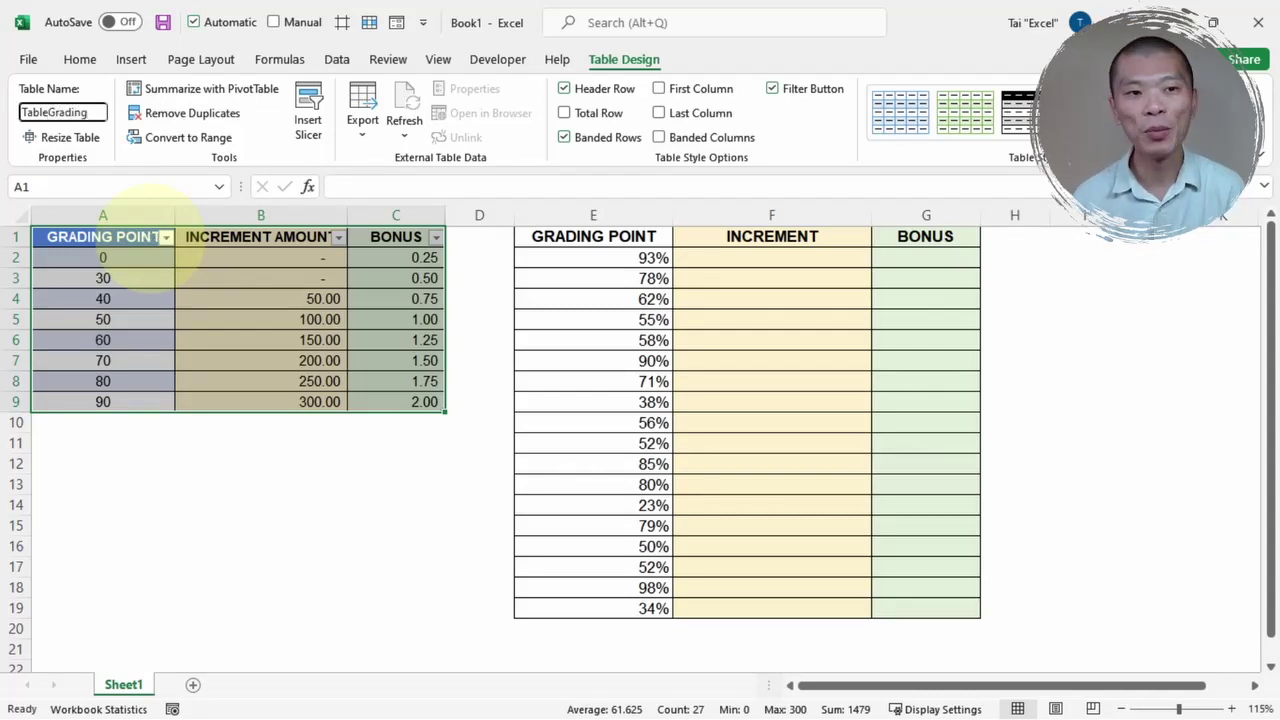
{"action": "key", "text": "Return"}
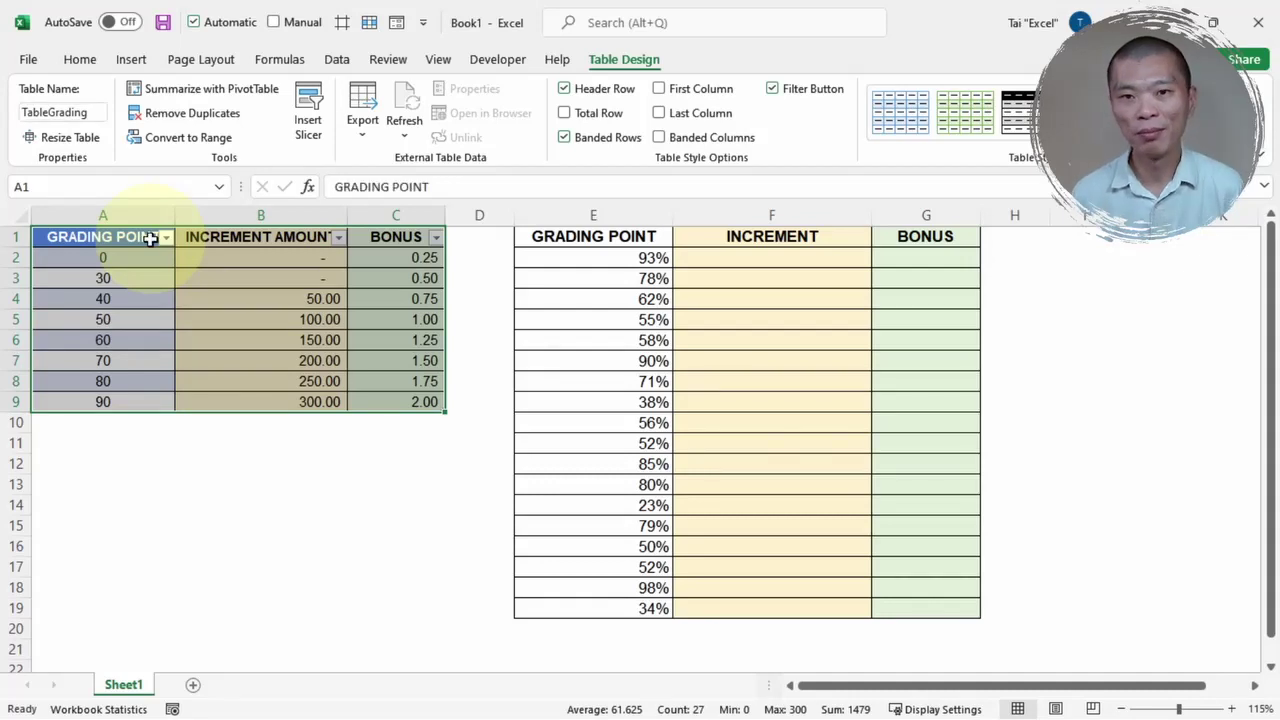
{"action": "left_click", "coordinate": [805, 257]}
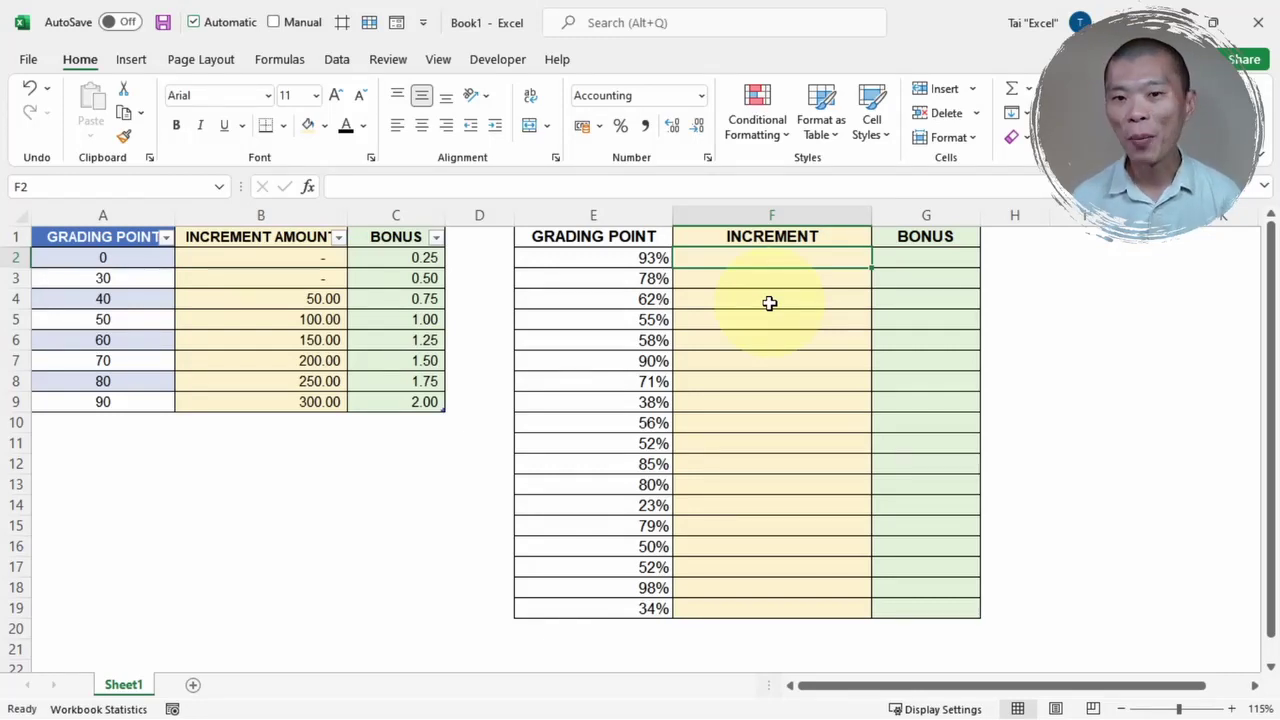
{"action": "left_click", "coordinate": [617, 259]}
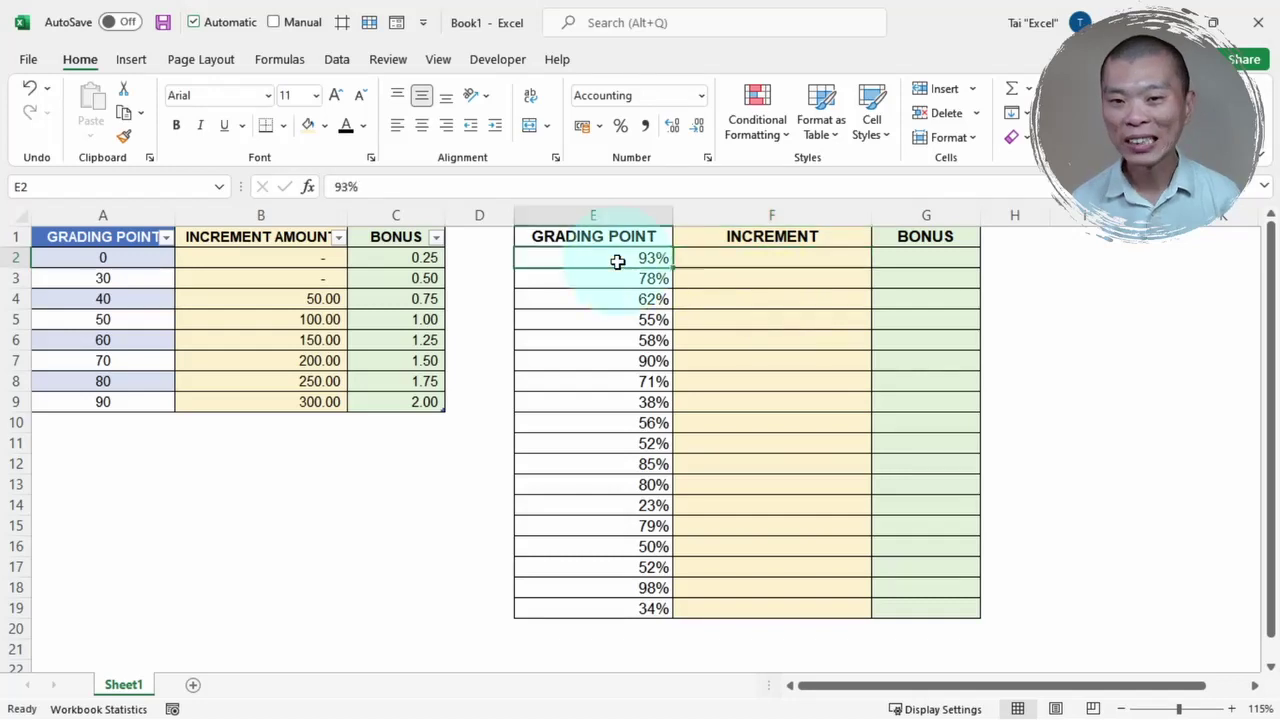
{"action": "left_click", "coordinate": [133, 405]}
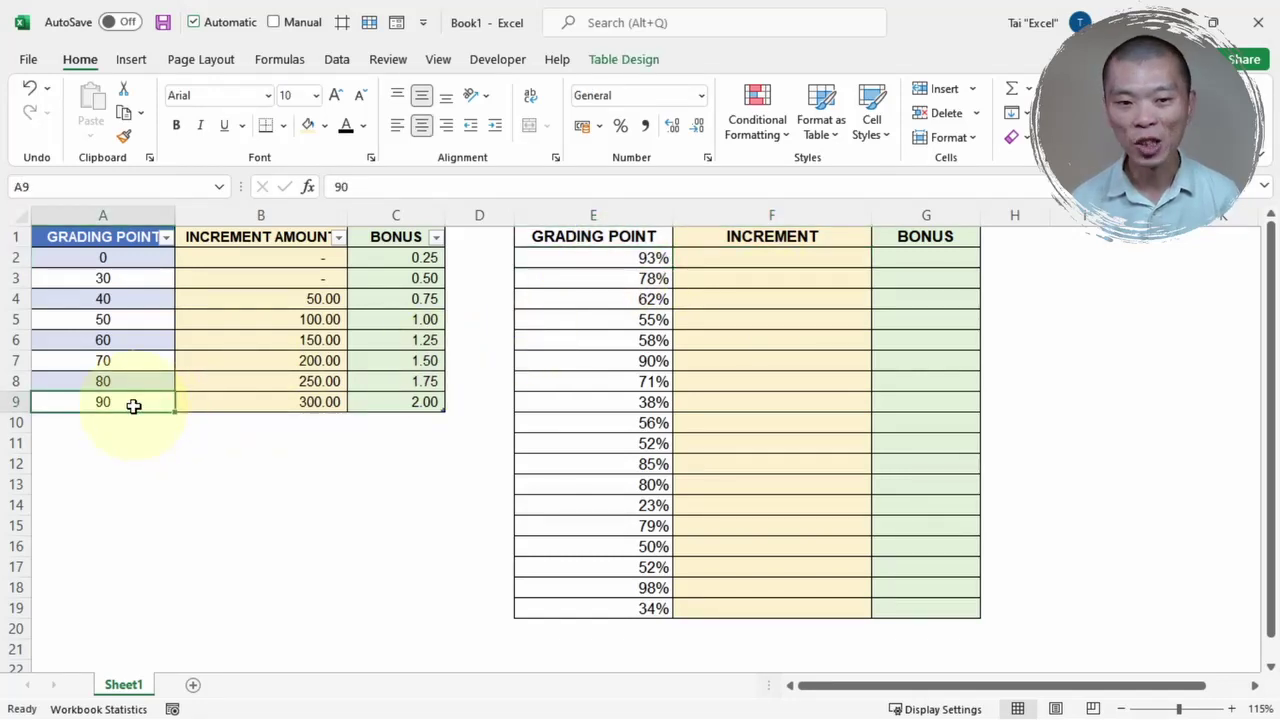
{"action": "left_click", "coordinate": [271, 402]}
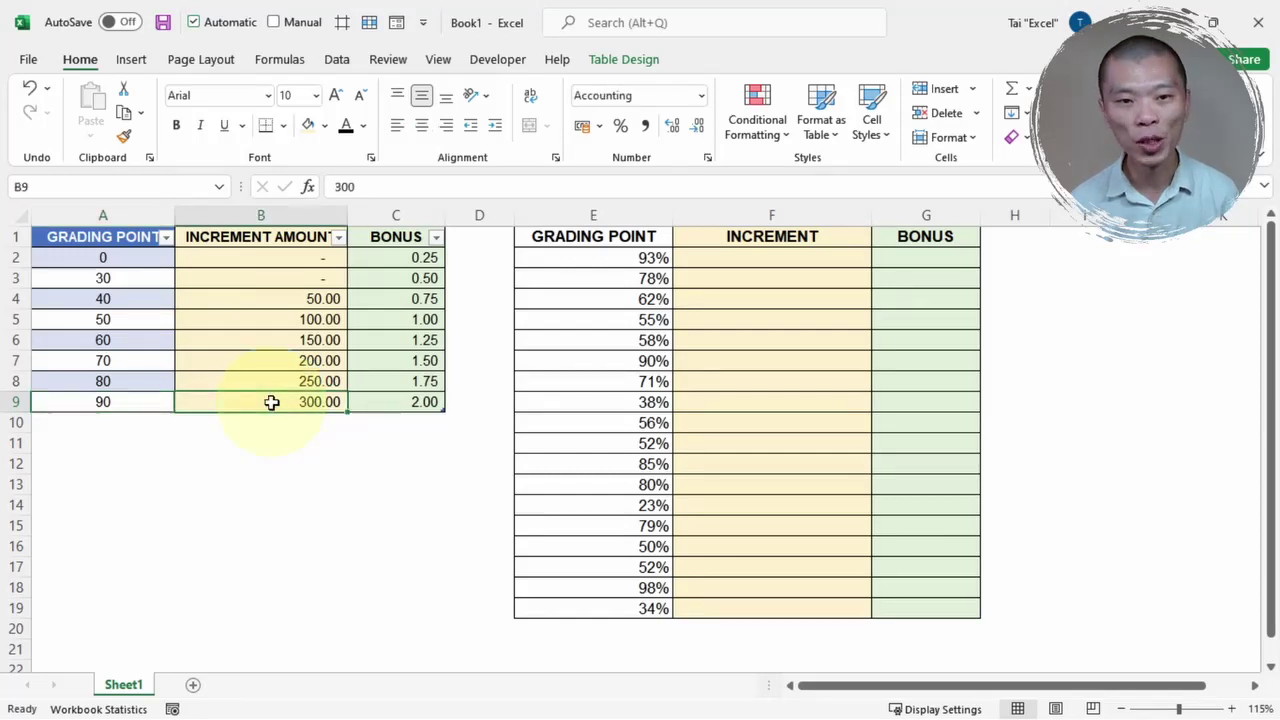
{"action": "left_click", "coordinate": [381, 401]}
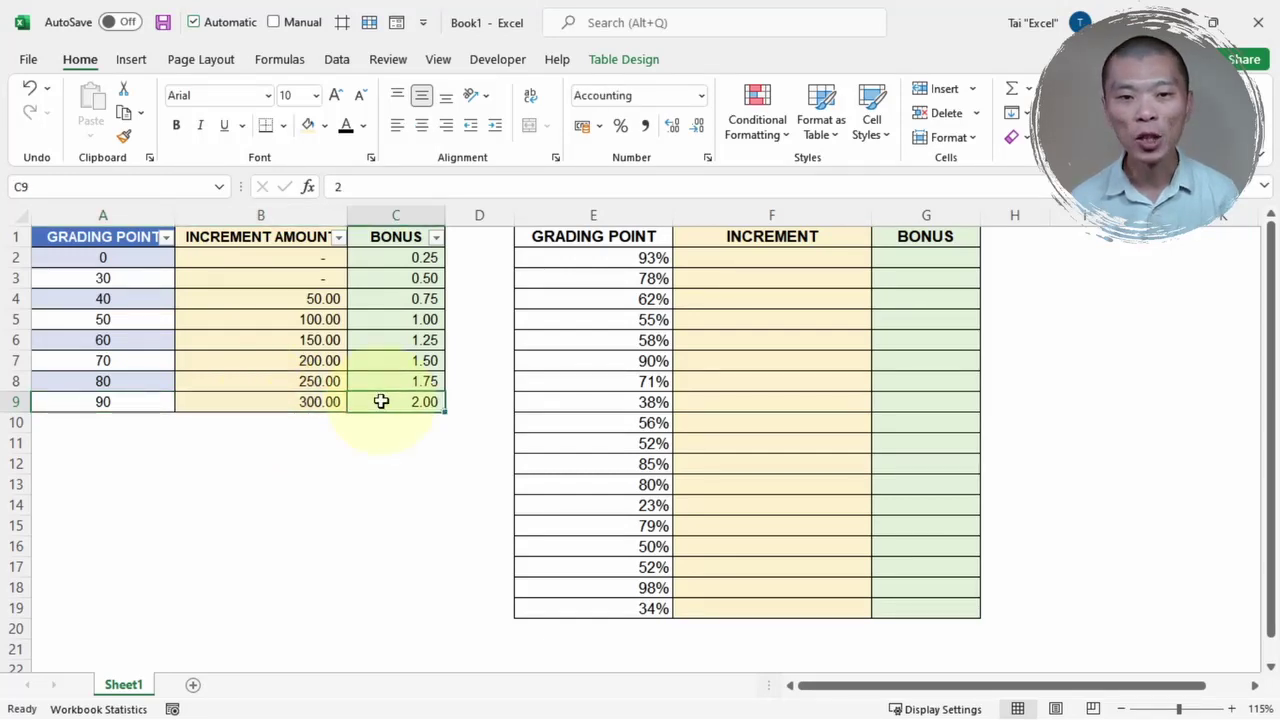
- Enter the formula =VLOOKUP(E2*100,TableGrading,2) in cell F2 to look up the first increment amount
{"action": "left_click", "coordinate": [770, 251]}
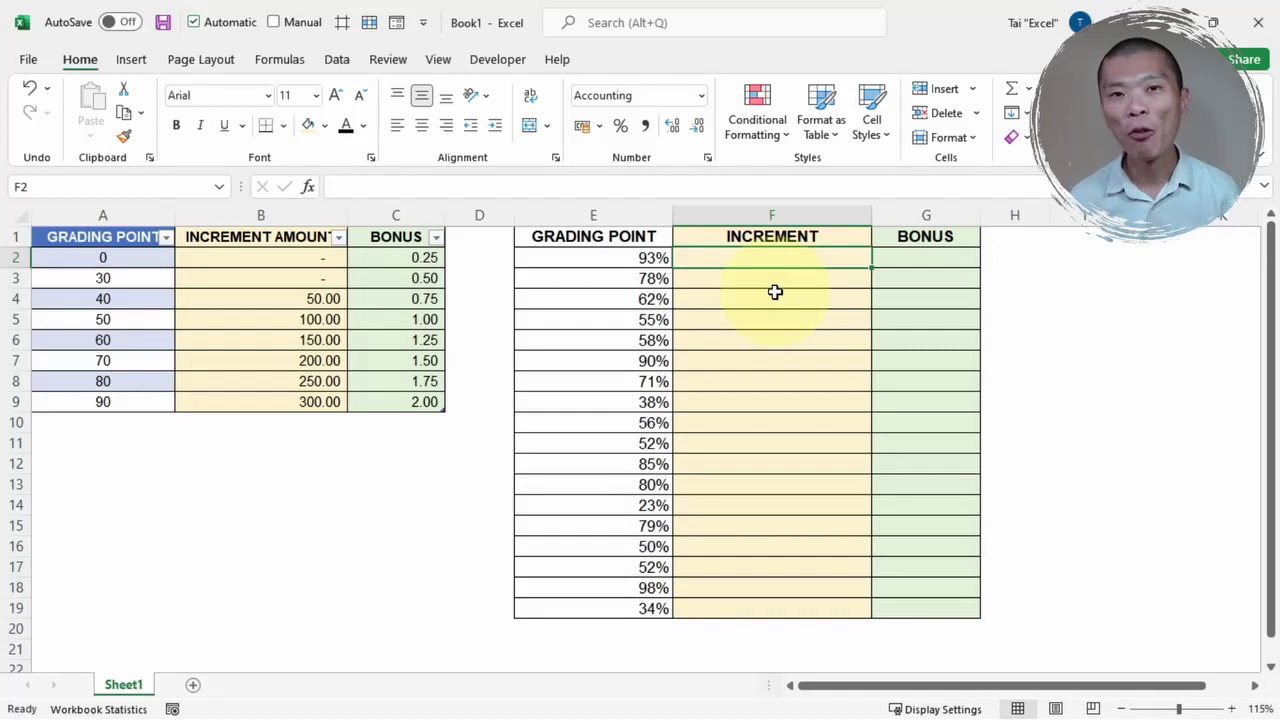
{"action": "type", "text": "=vl"}
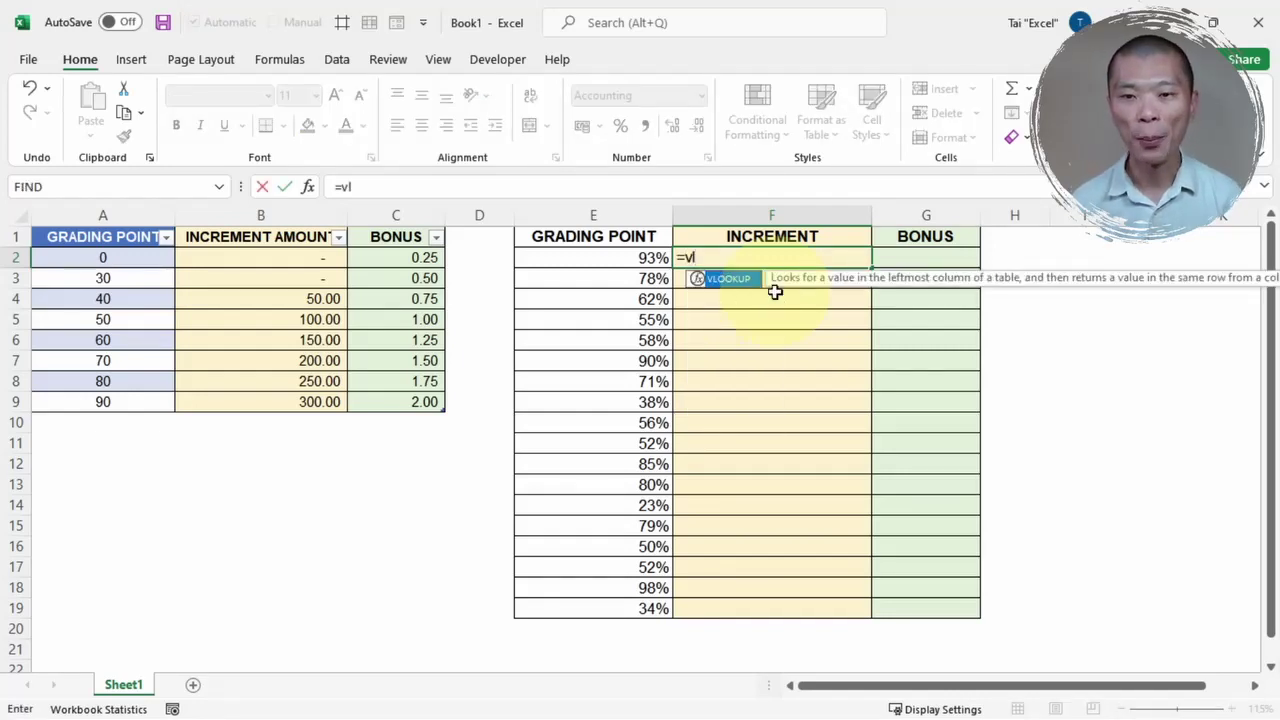
{"action": "key", "text": "Tab"}
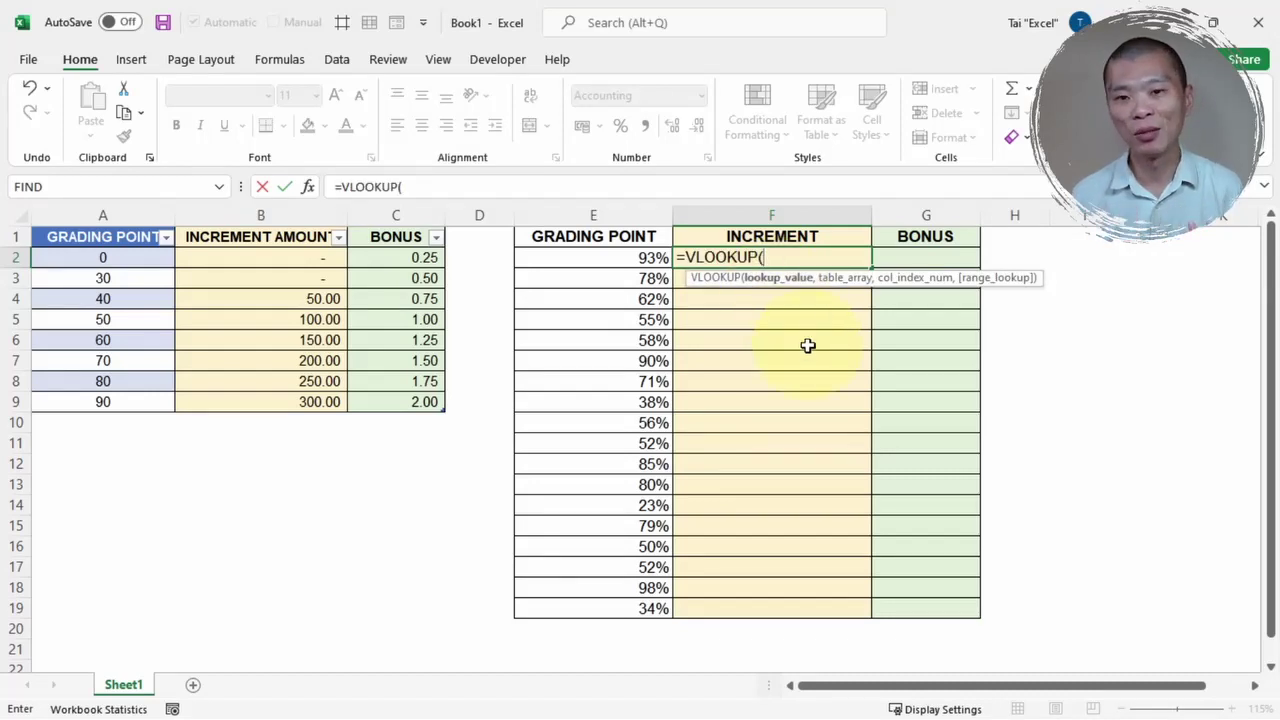
{"action": "left_click", "coordinate": [595, 257]}
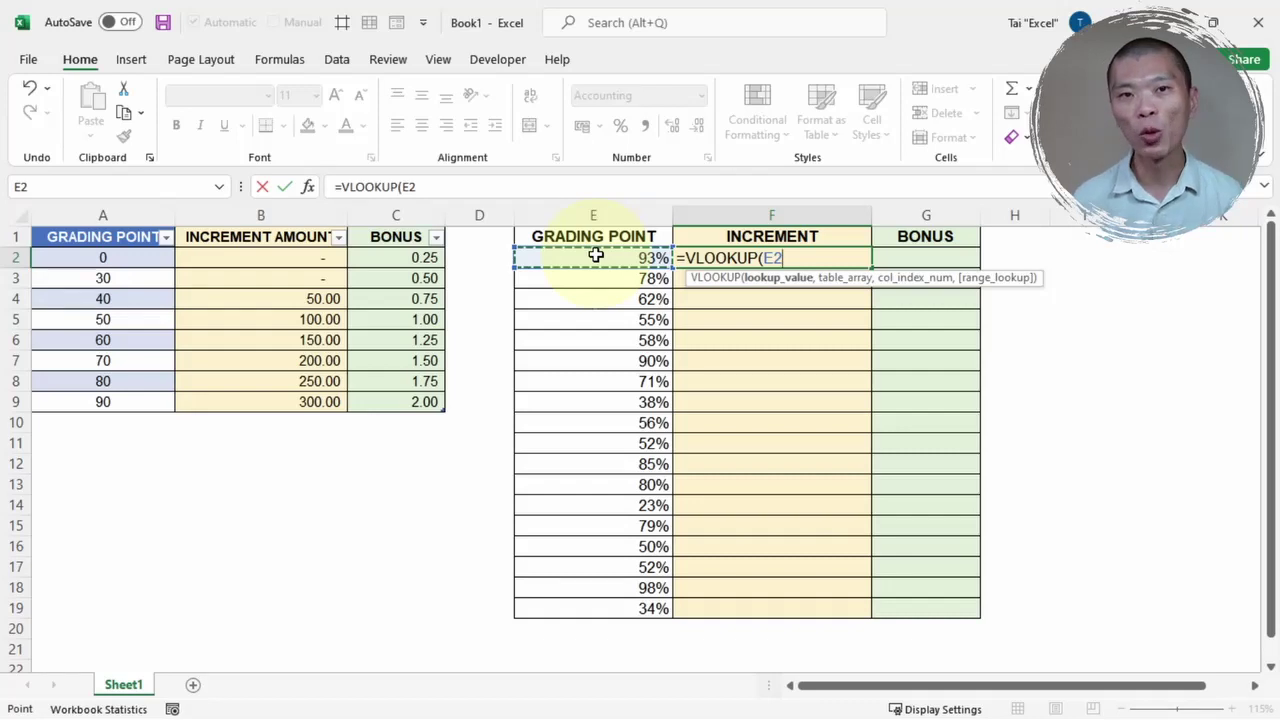
{"action": "type", "text": "*100,tab"}
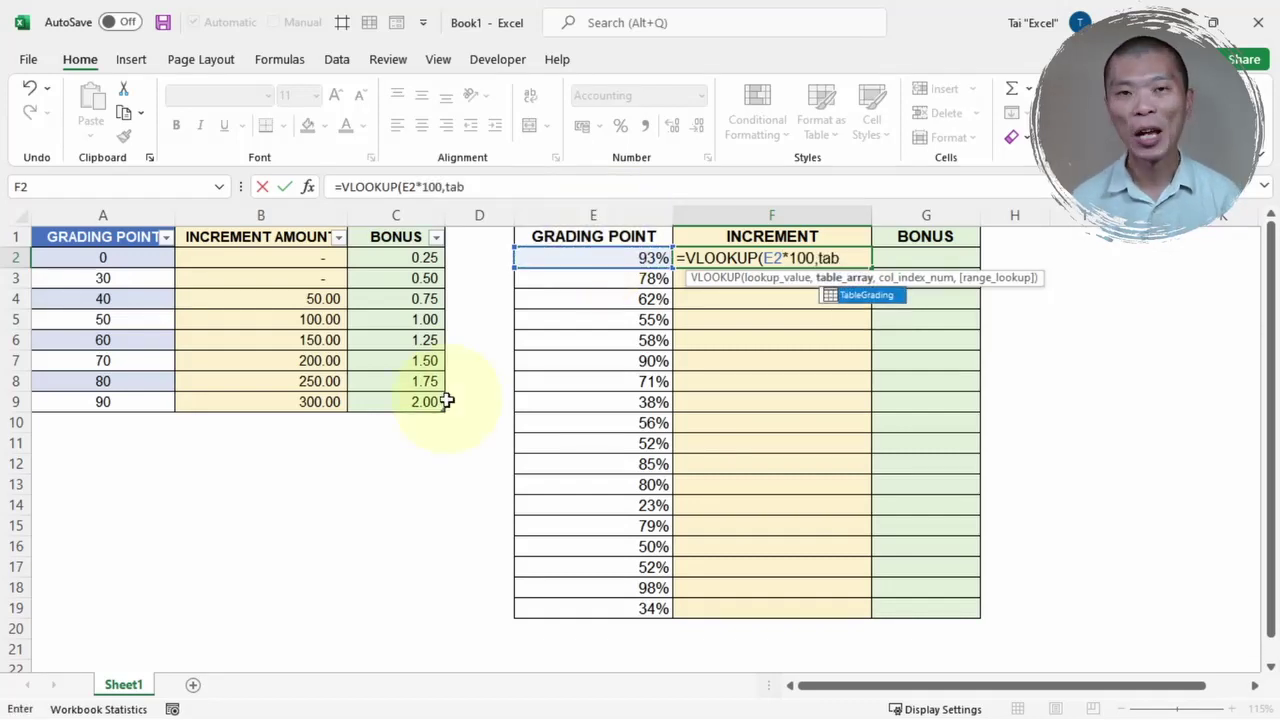
{"action": "key", "text": "Tab"}
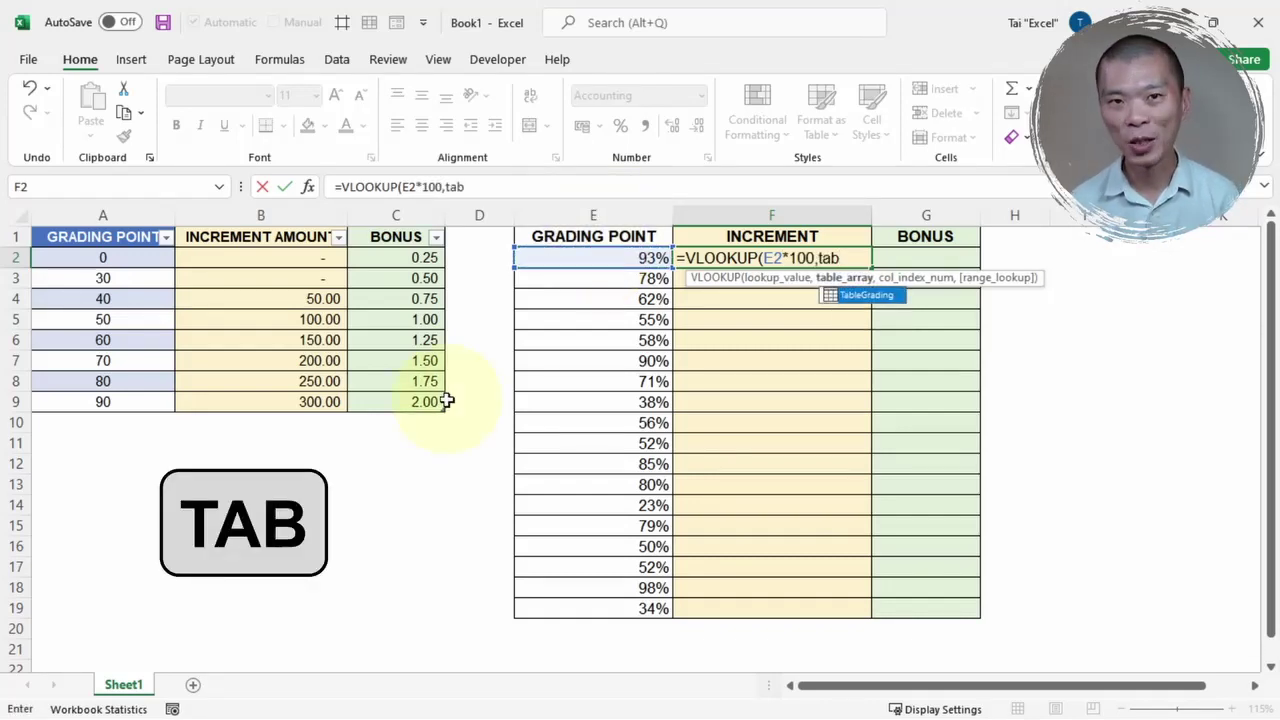
{"action": "key", "text": "Tab"}
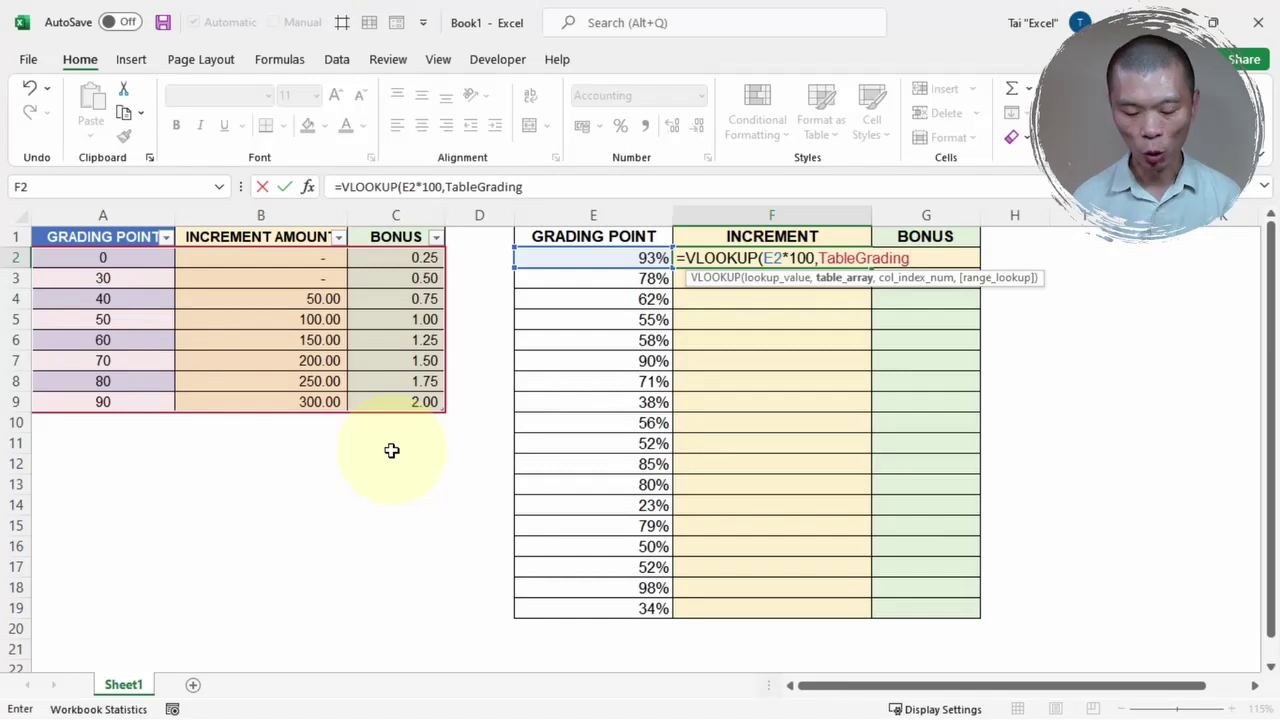
{"action": "type", "text": ","}
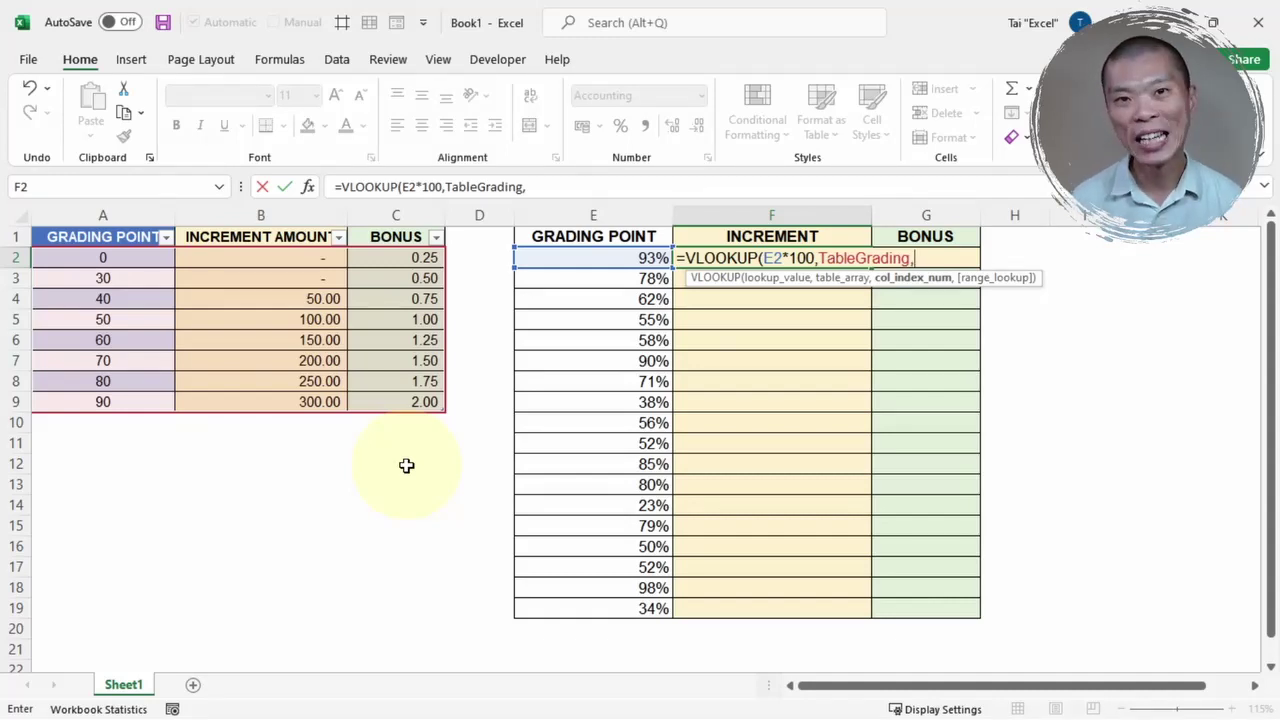
{"action": "type", "text": "2)"}
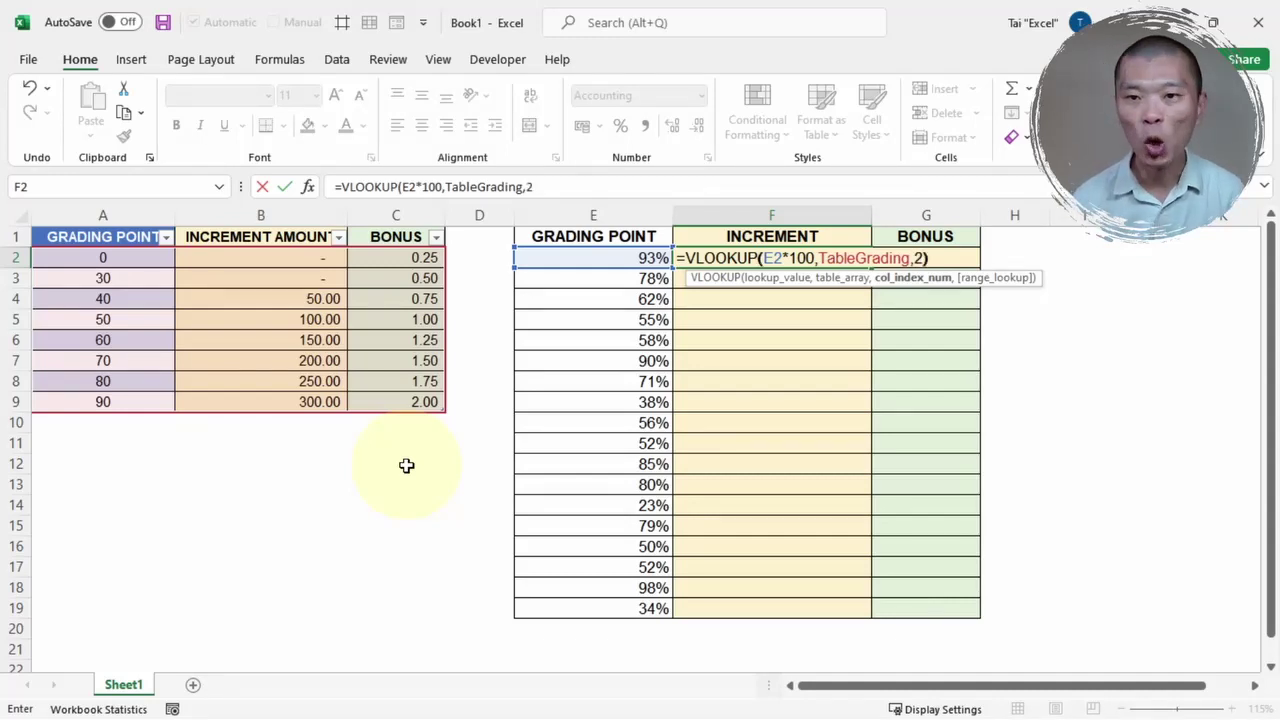
{"action": "key", "text": "Return"}
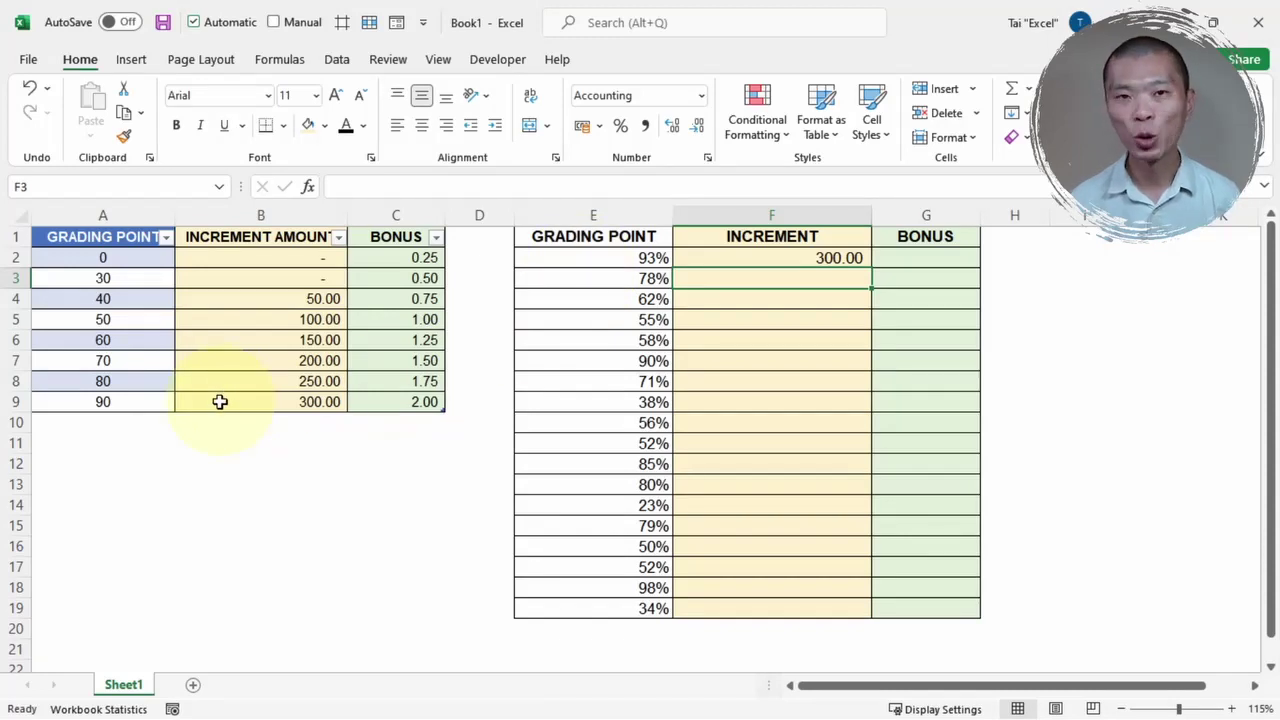
- Enter the formula =VLOOKUP(E2*100,TableGrading,3) in cell G2 to look up the first bonus
{"action": "left_click", "coordinate": [911, 262]}
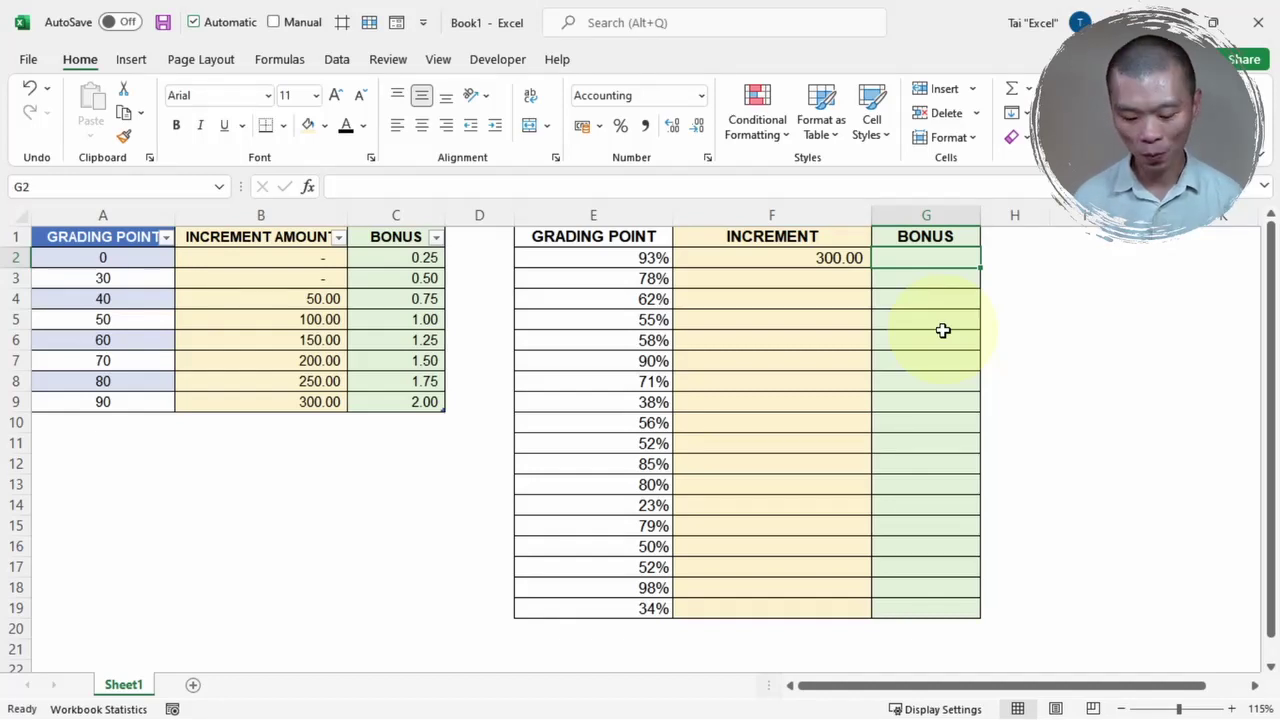
{"action": "type", "text": "=vl"}
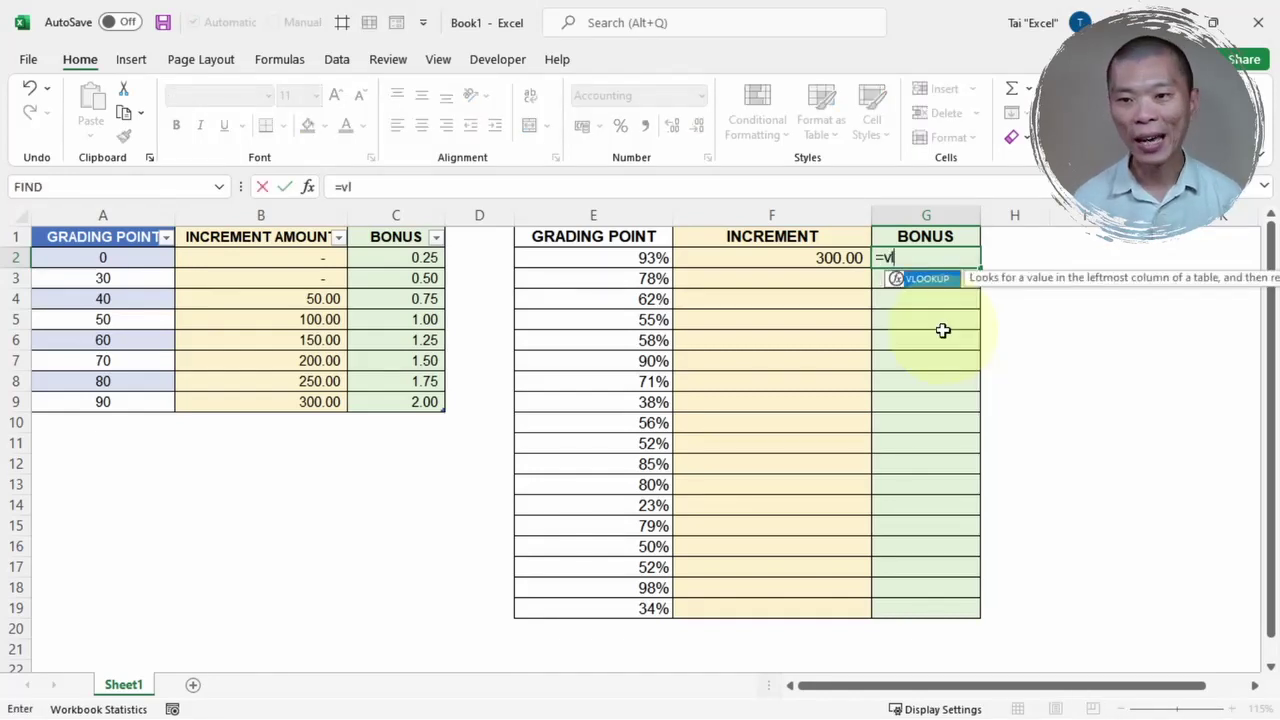
{"action": "key", "text": "Tab"}
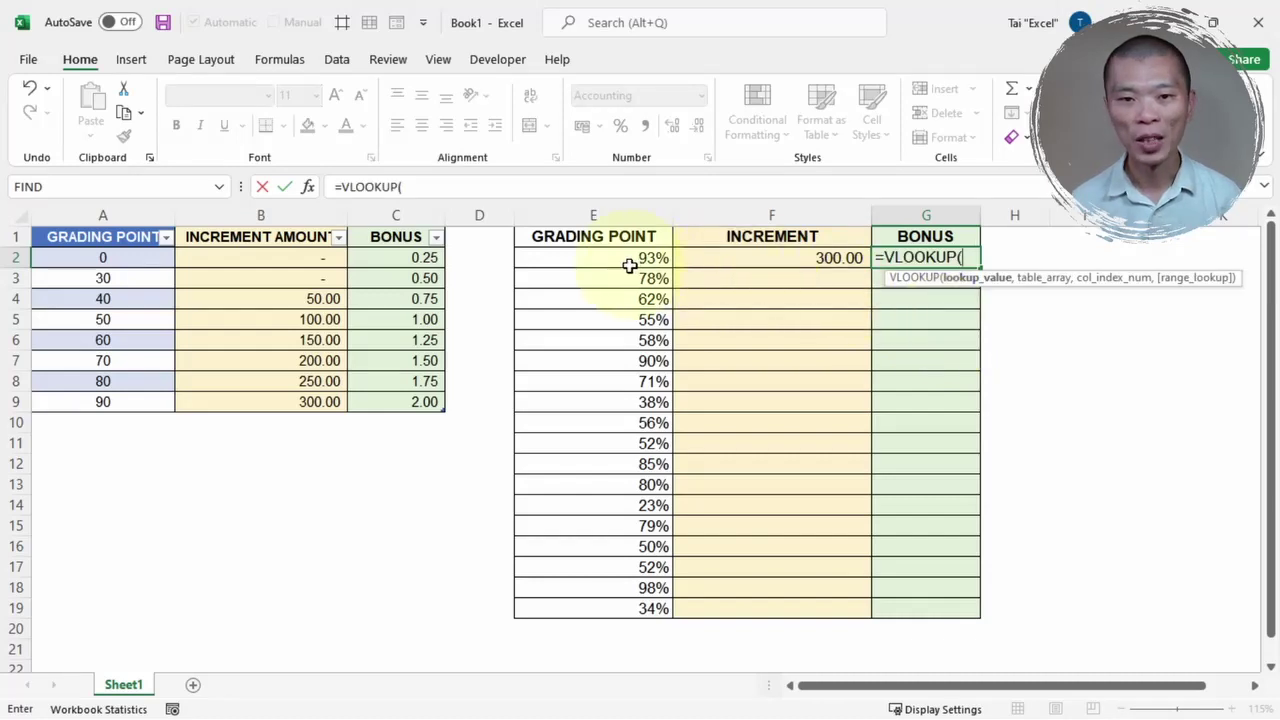
{"action": "left_click", "coordinate": [628, 262]}
{"action": "type", "text": "*"}
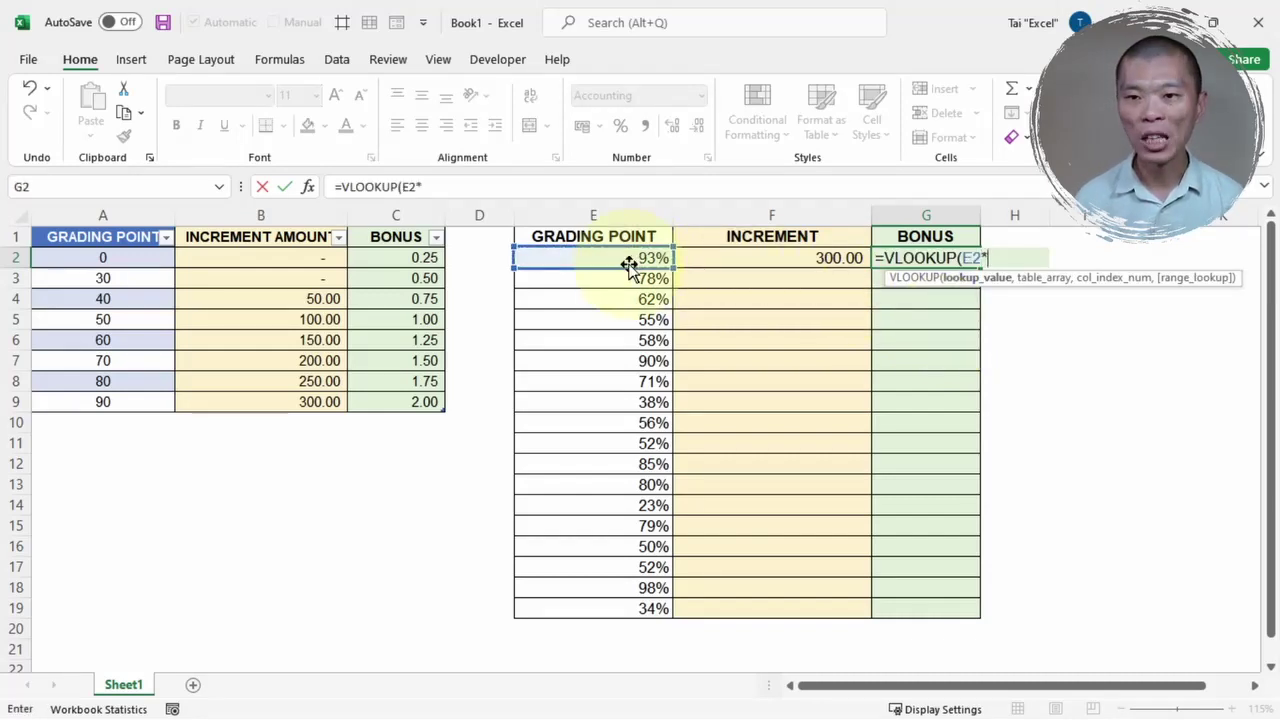
{"action": "type", "text": "100"}
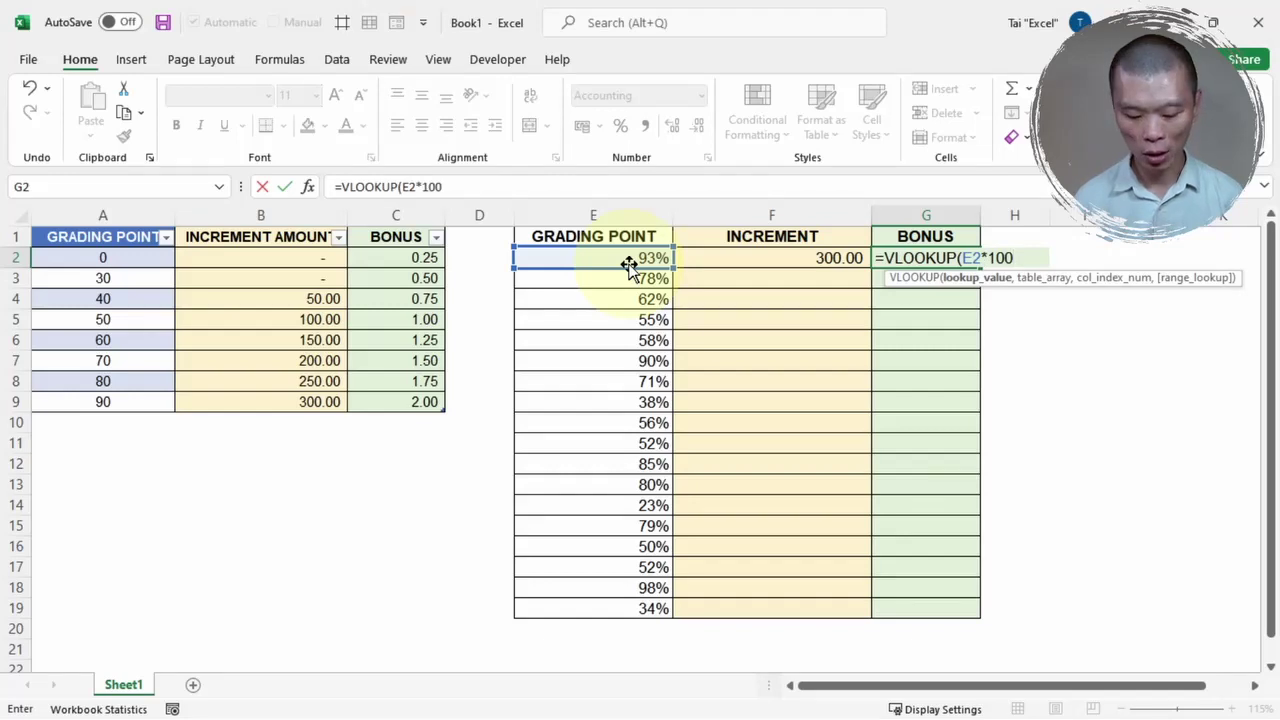
{"action": "type", "text": ","}
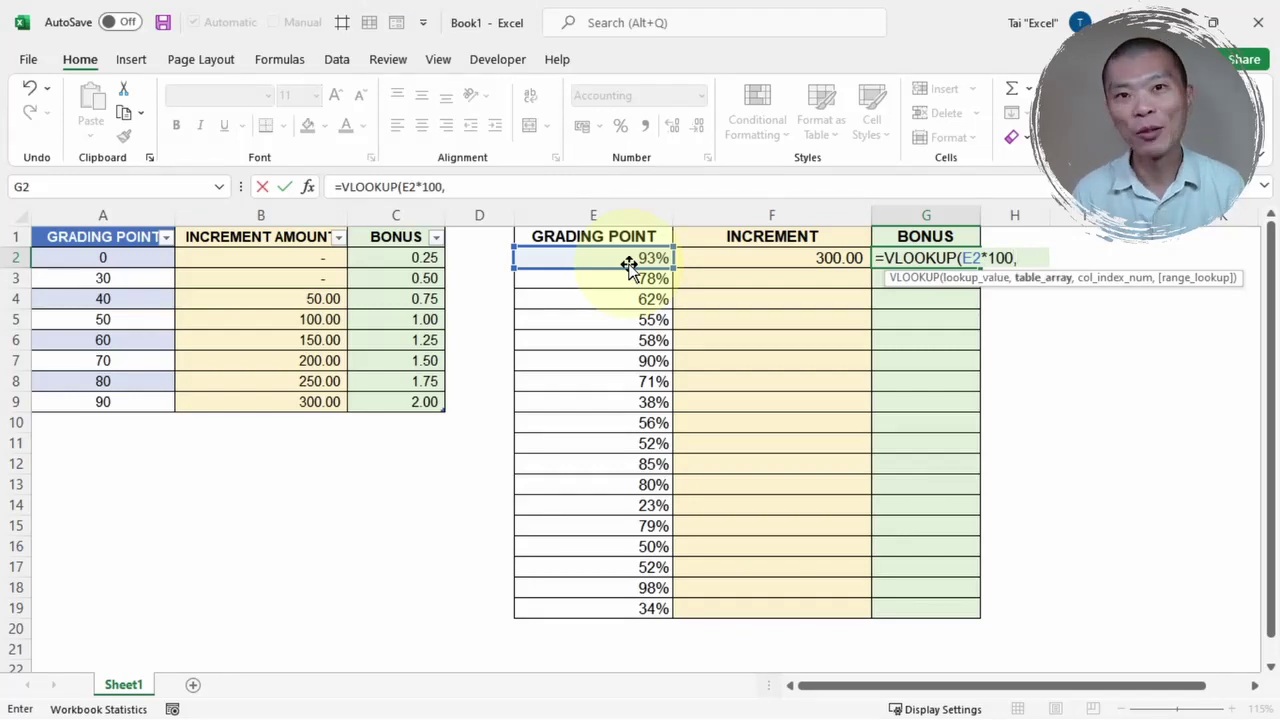
{"action": "type", "text": "ta"}
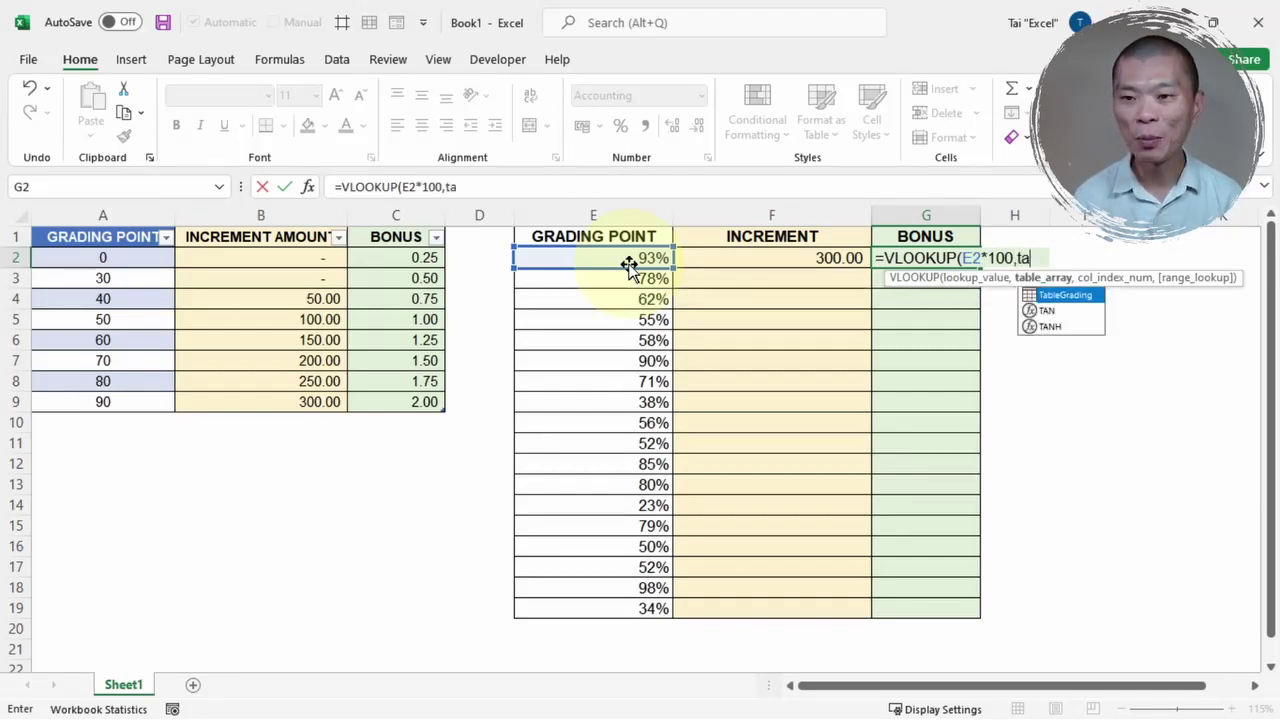
{"action": "type", "text": "b"}
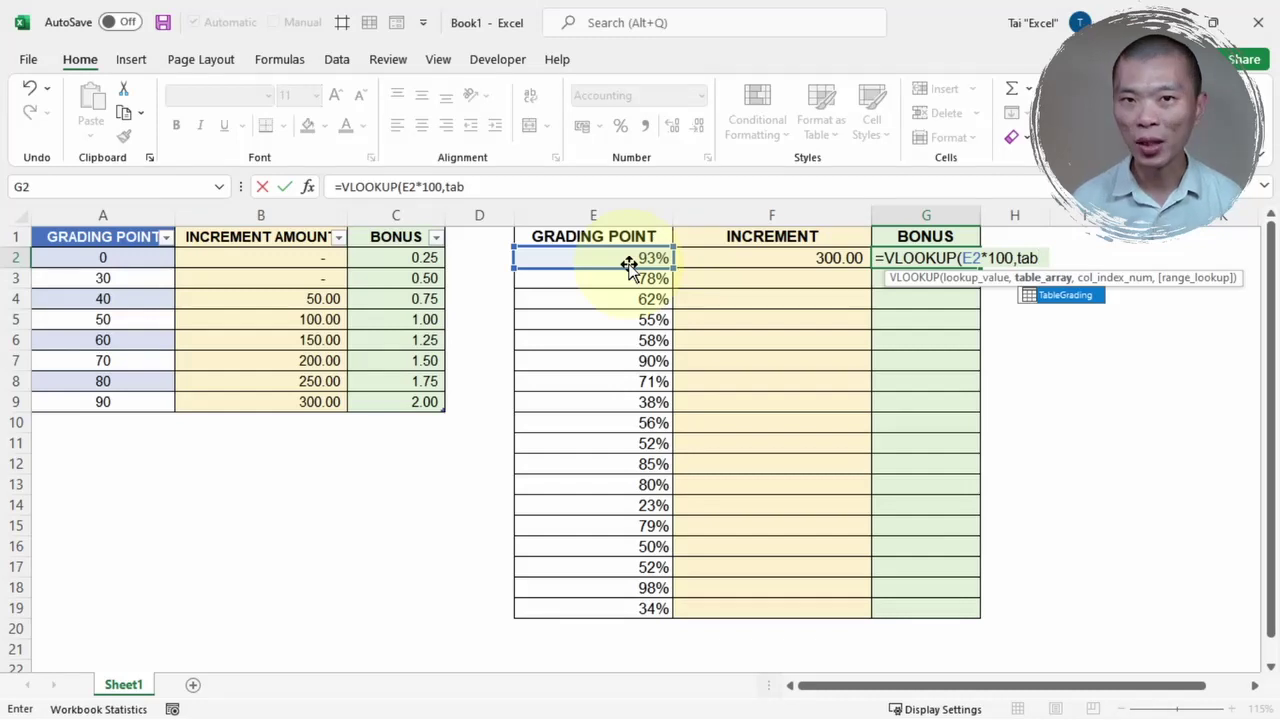
{"action": "key", "text": "Tab"}
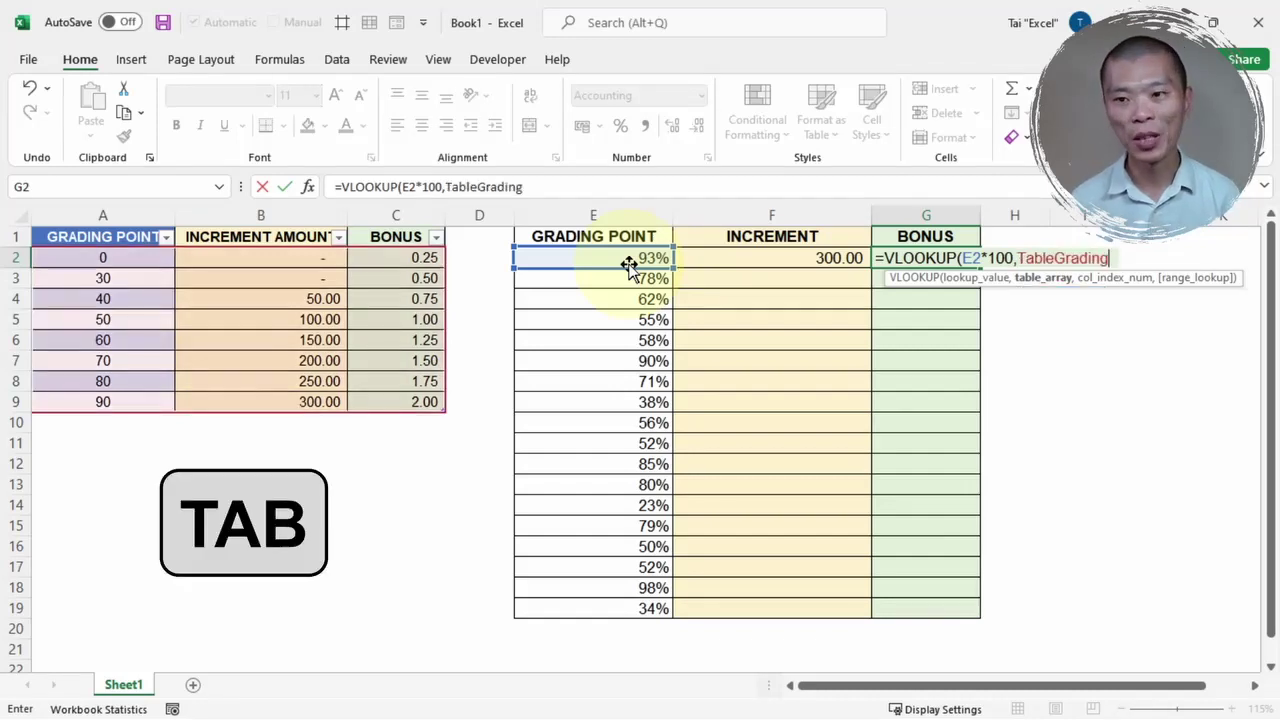
{"action": "type", "text": ","}
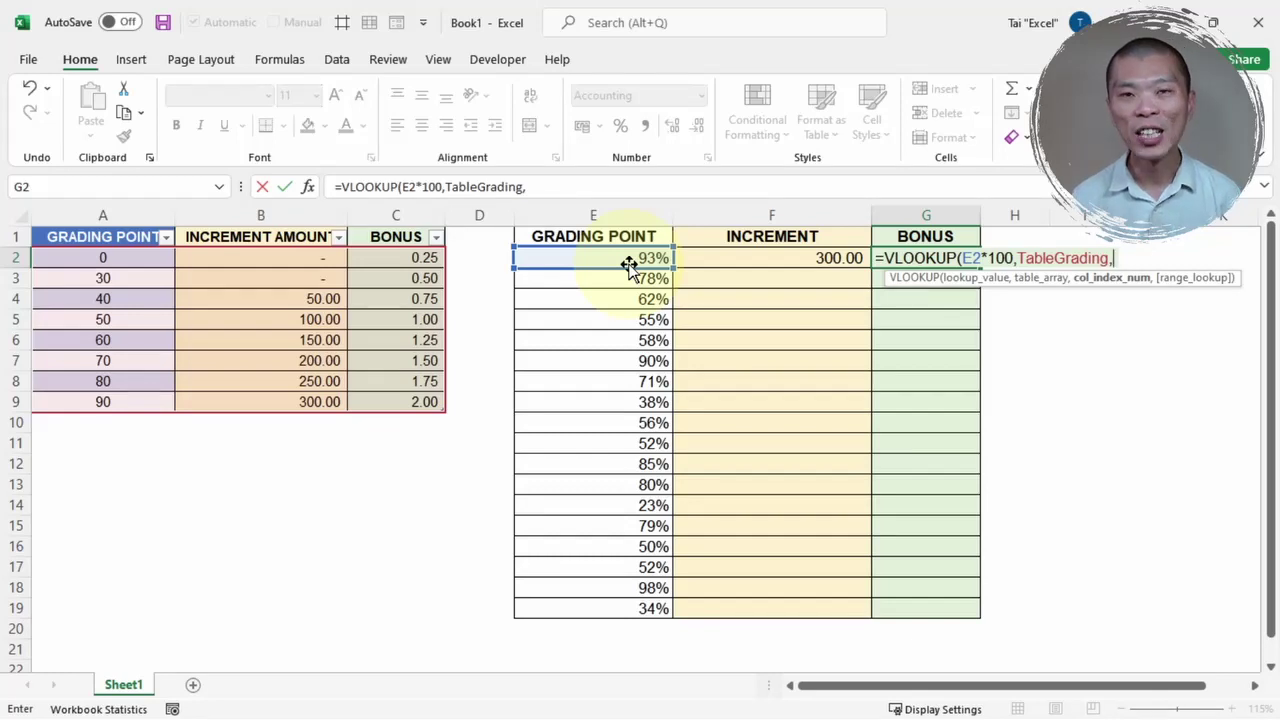
{"action": "type", "text": "3"}
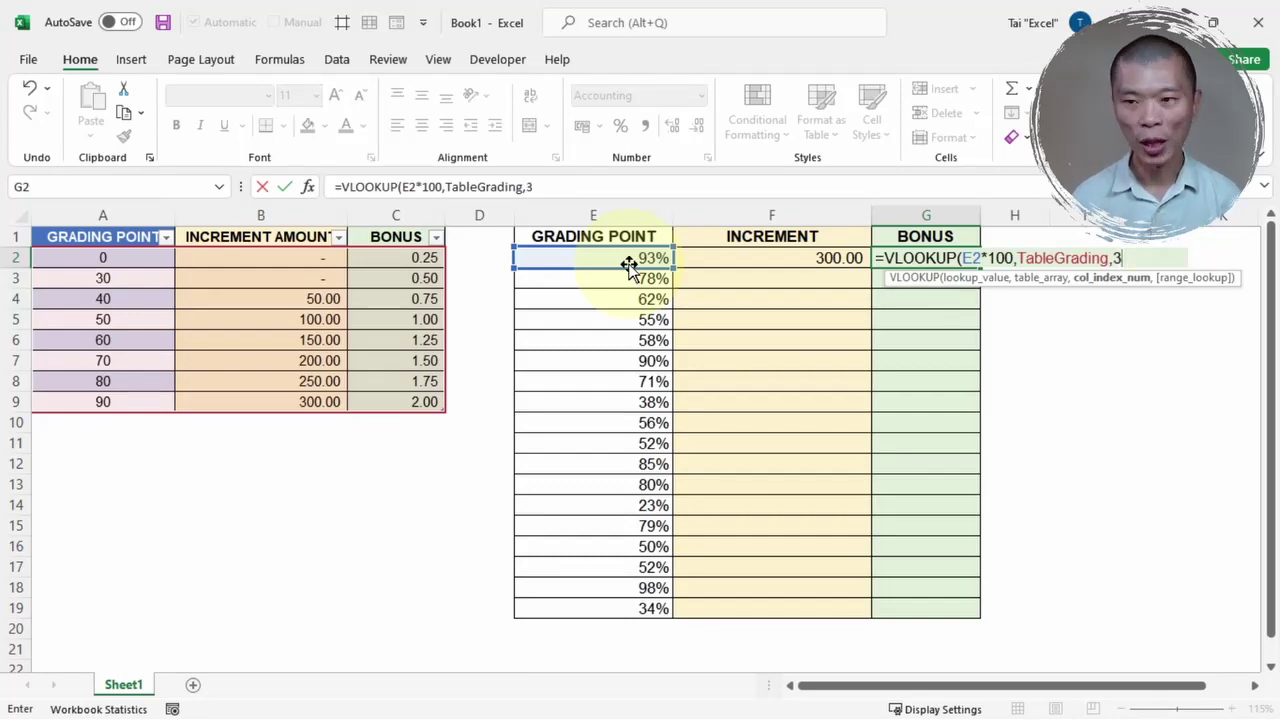
{"action": "type", "text": ")"}
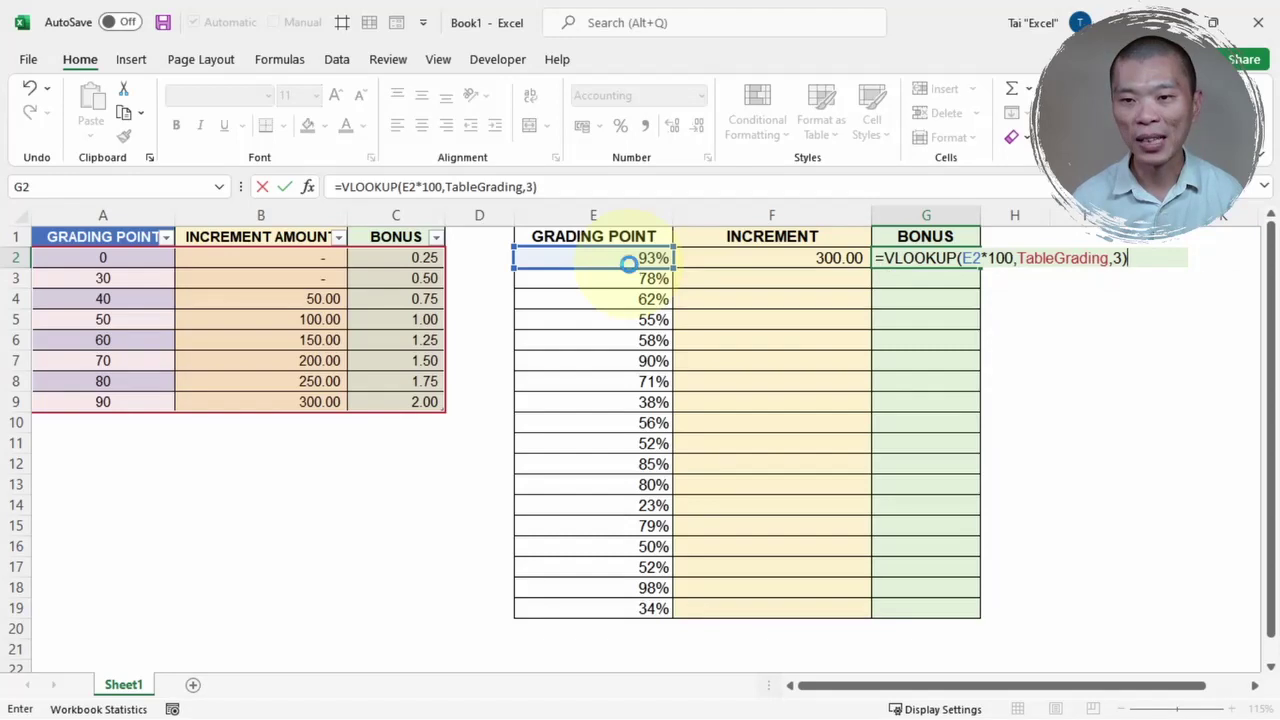
{"action": "key", "text": "Return"}
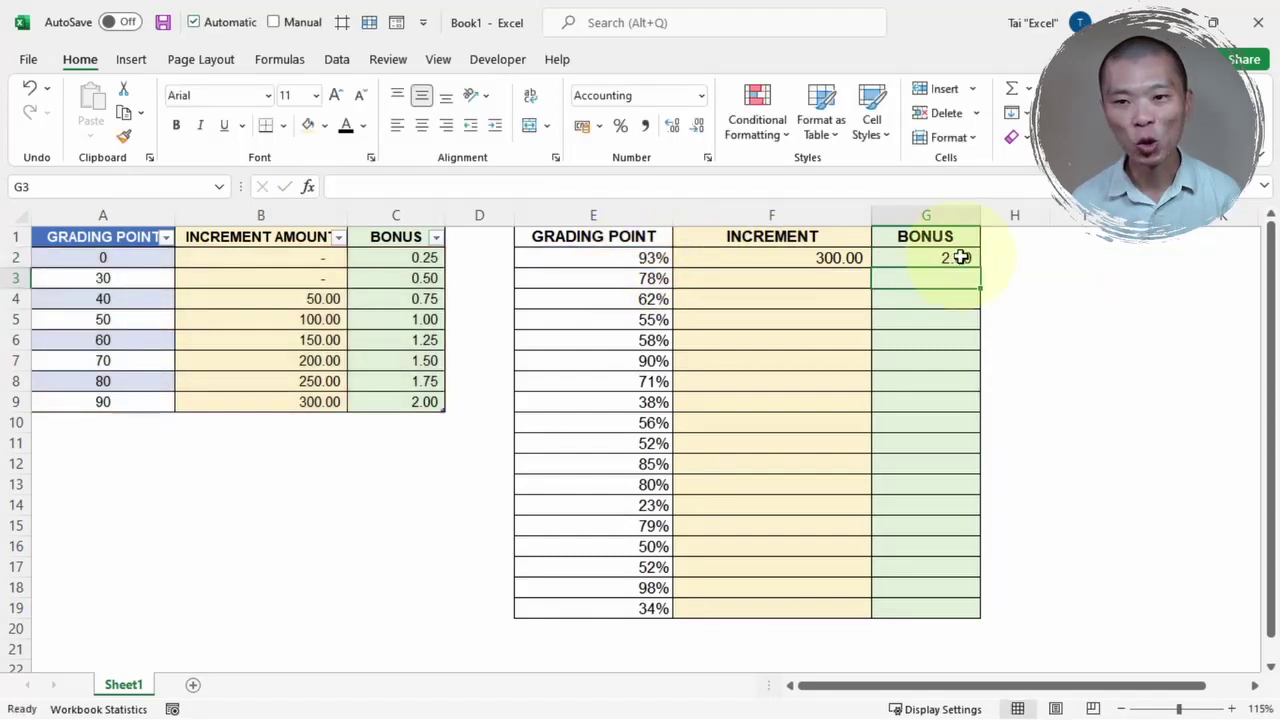
- Fill the increment and bonus formulas in F2:G2 down through row 19
{"action": "left_click_drag", "start_coordinate": [800, 258], "coordinate": [943, 258]}
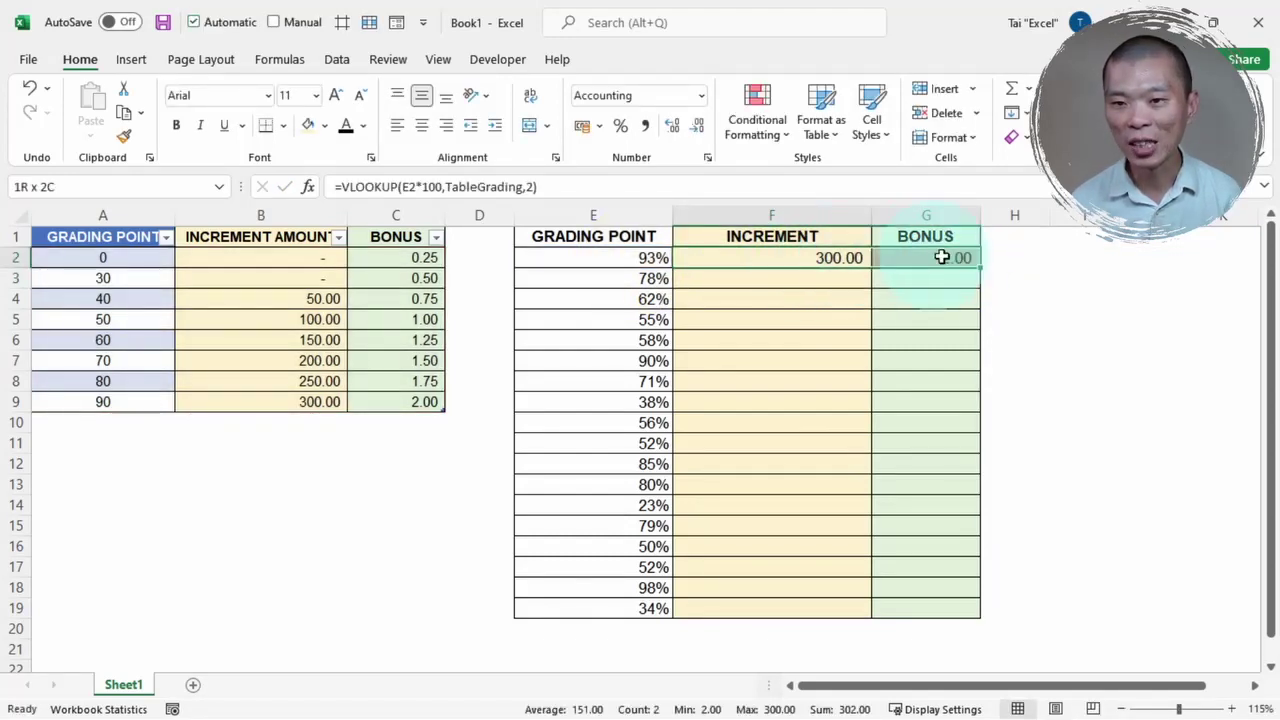
{"action": "double_click", "coordinate": [979, 268]}
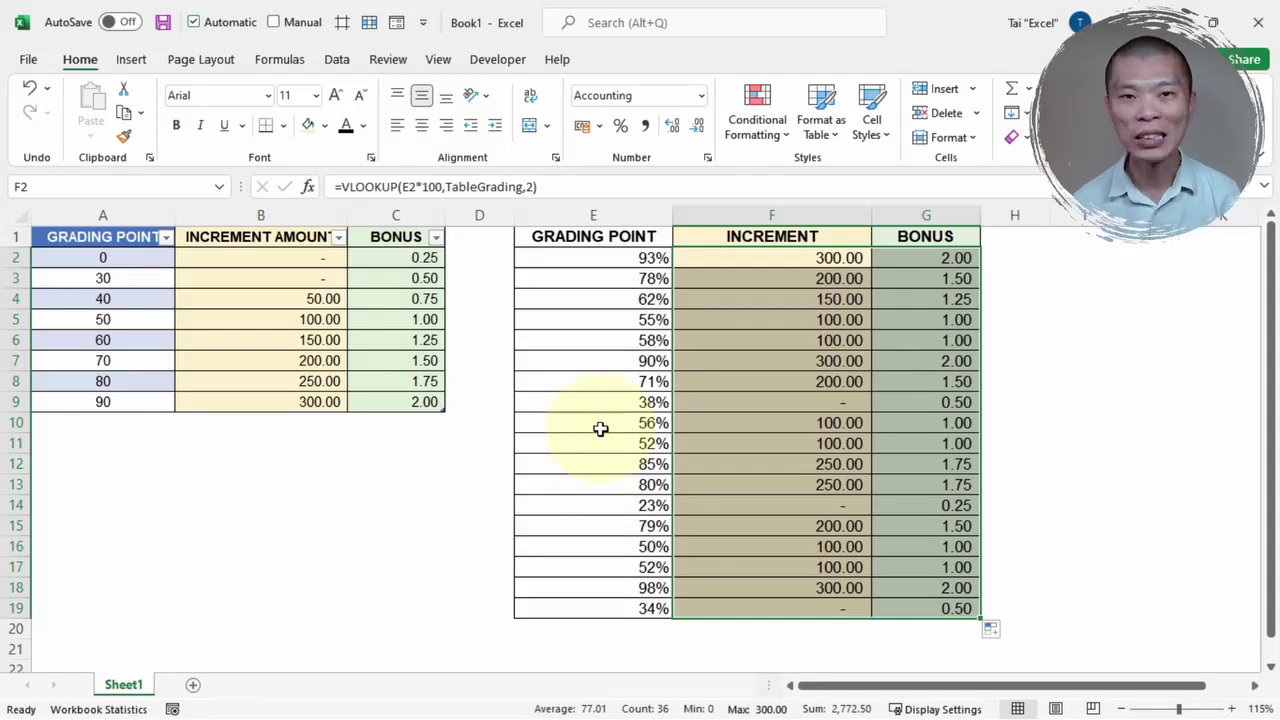
- Insert a row above grading point 30 in TableGrading with grading point 20, increment amount 0 and bonus 0.3
{"action": "left_click", "coordinate": [128, 280]}
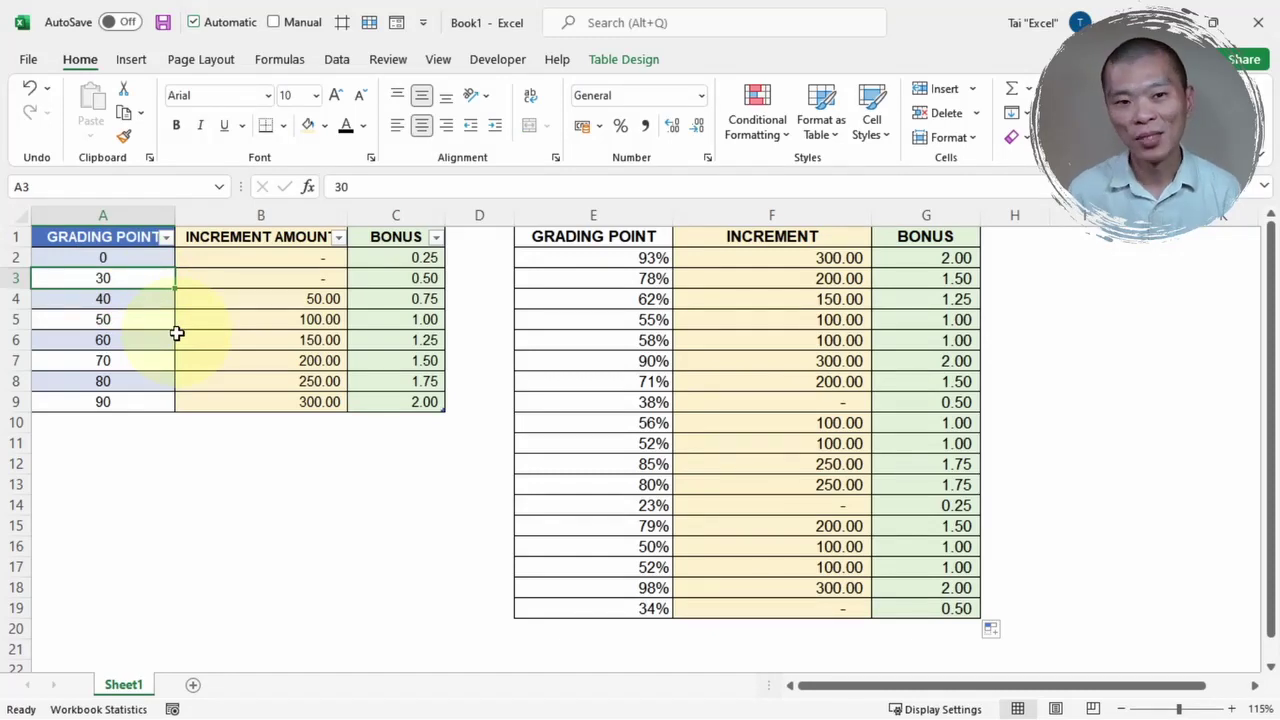
{"action": "right_click", "coordinate": [131, 281]}
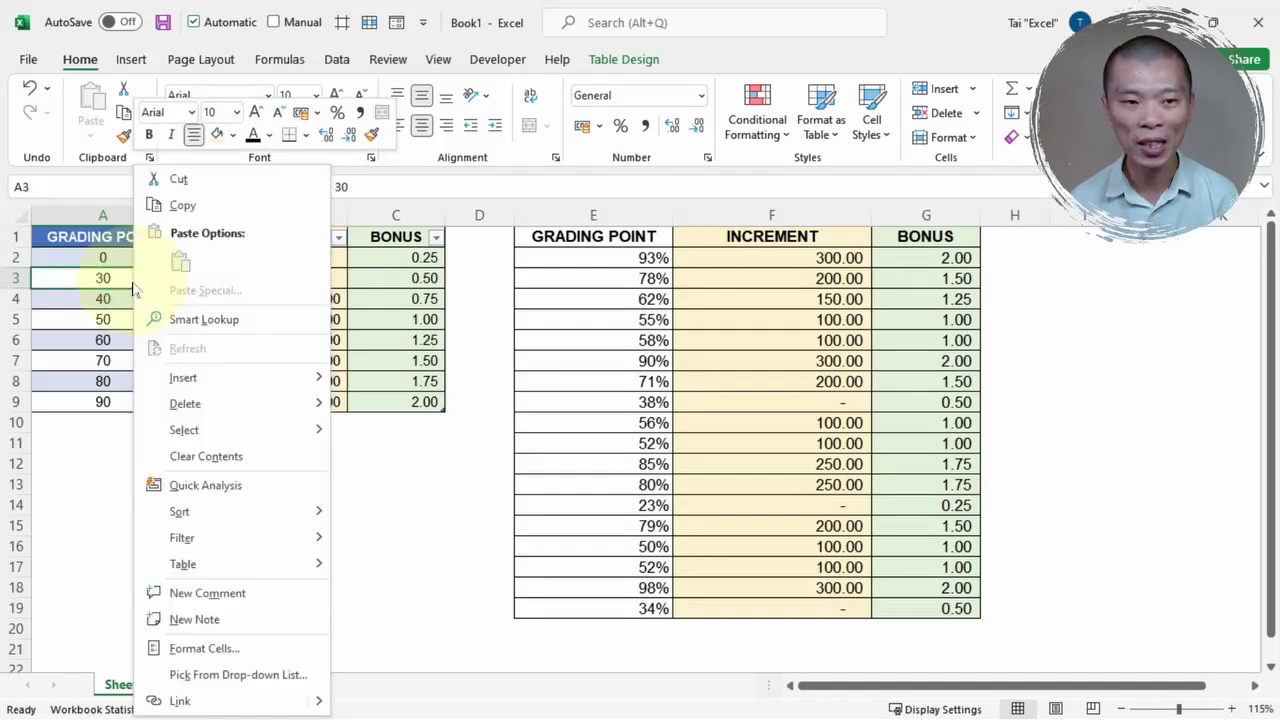
{"action": "mouse_move", "coordinate": [218, 381]}
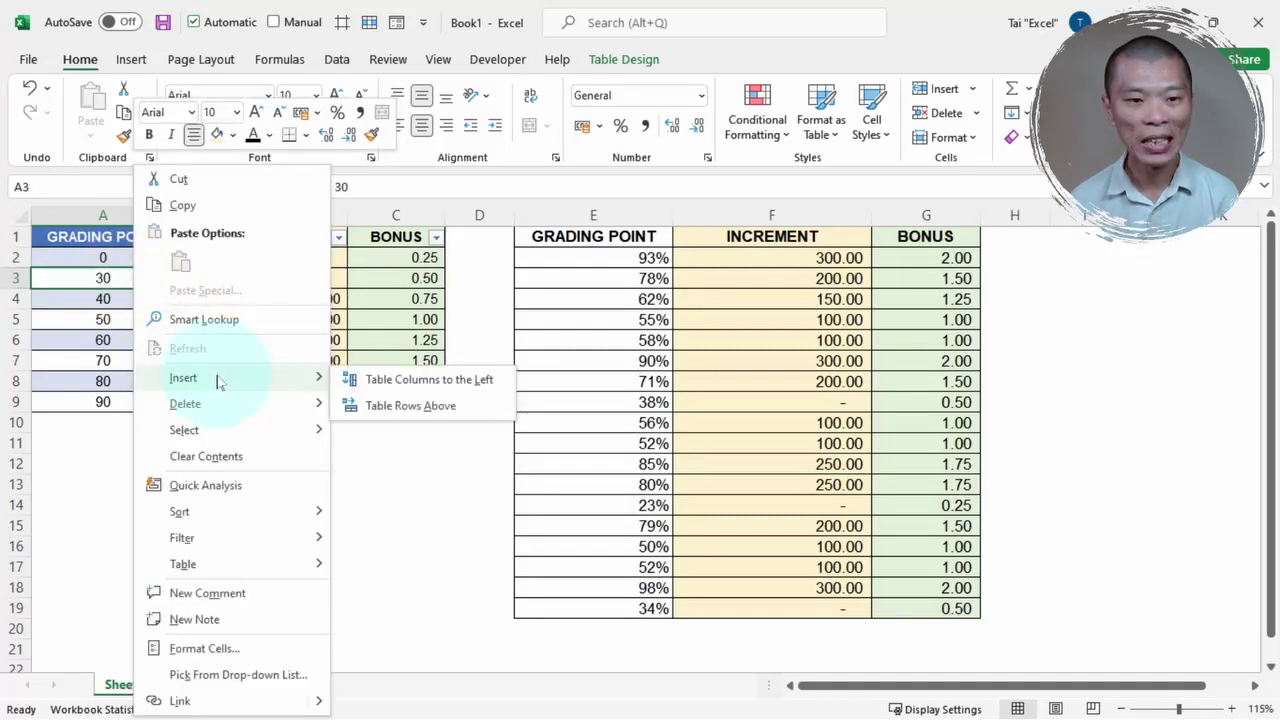
{"action": "left_click", "coordinate": [400, 405]}
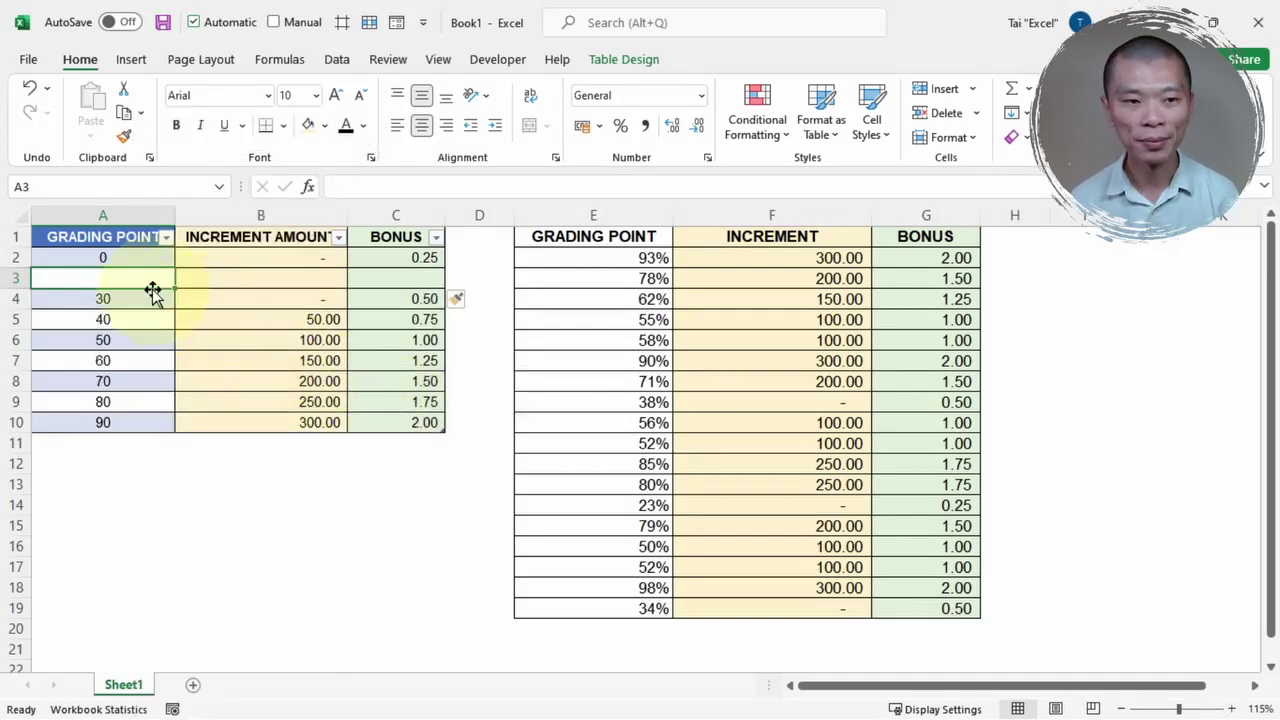
{"action": "type", "text": "20"}
{"action": "key", "text": "Tab"}
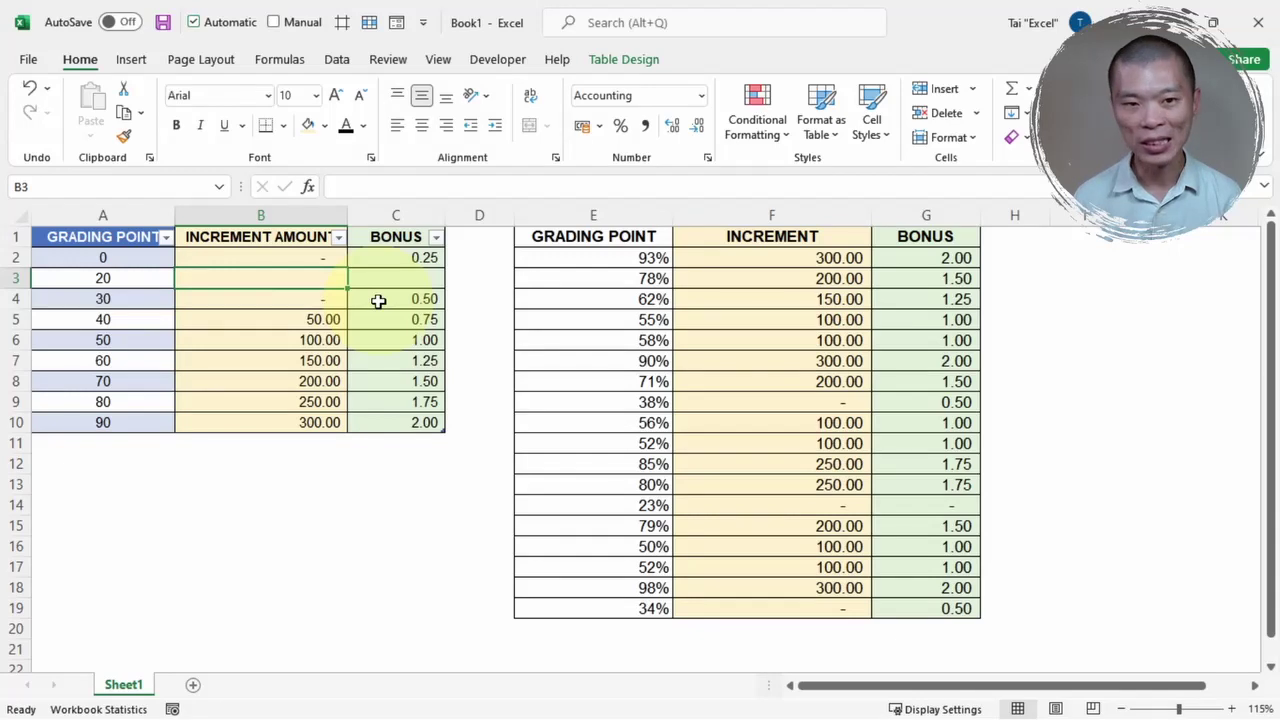
{"action": "type", "text": "0"}
{"action": "key", "text": "Tab"}
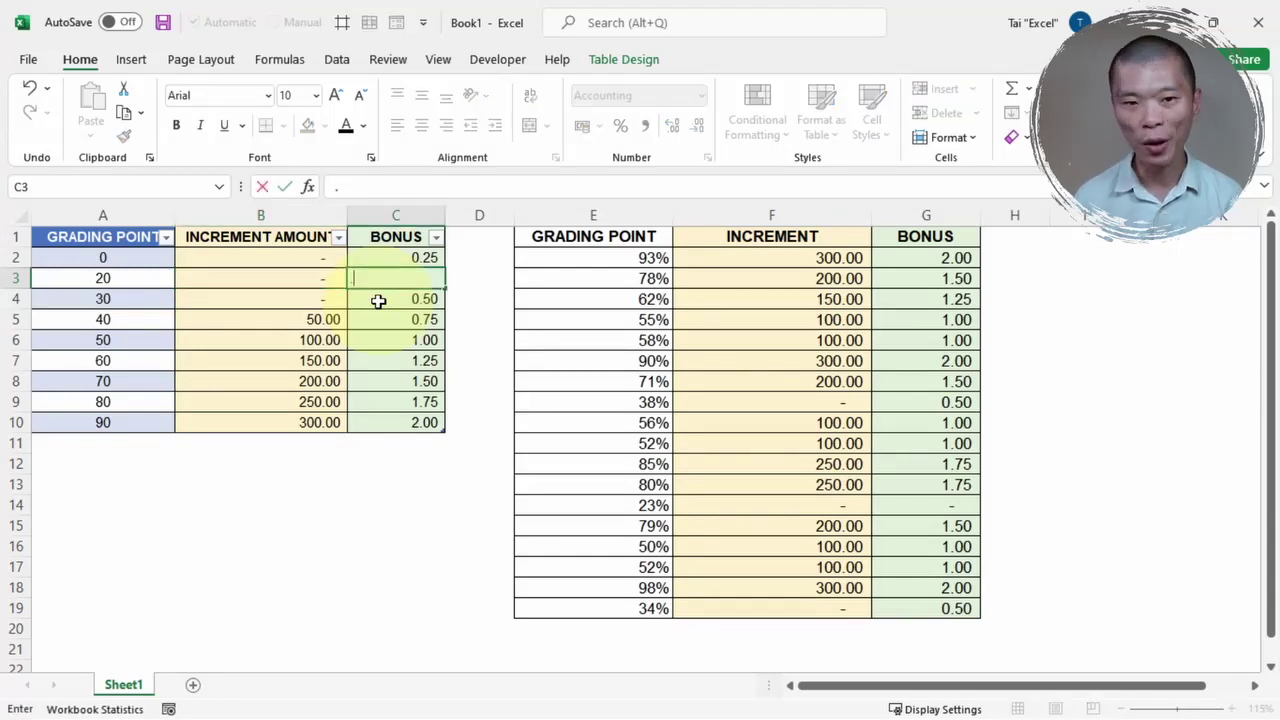
{"action": "type", "text": ".3"}
{"action": "key", "text": "Return"}
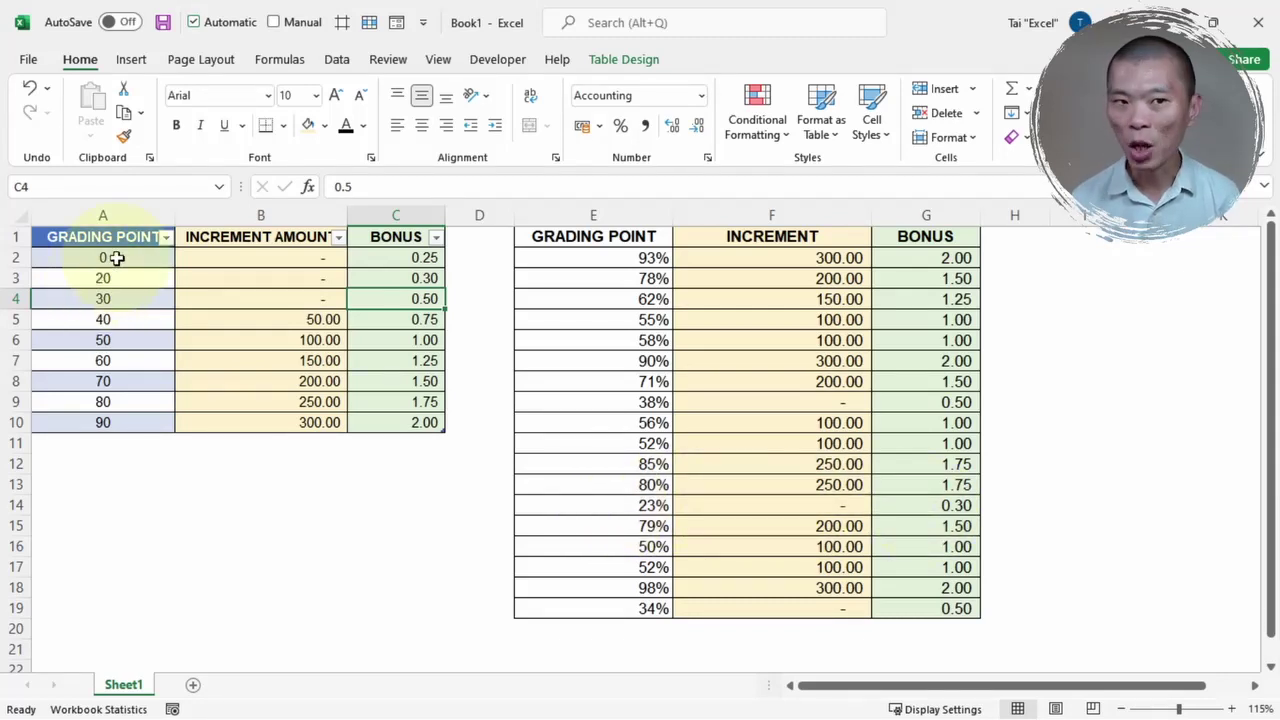
{"action": "left_click_drag", "start_coordinate": [117, 258], "coordinate": [123, 424]}
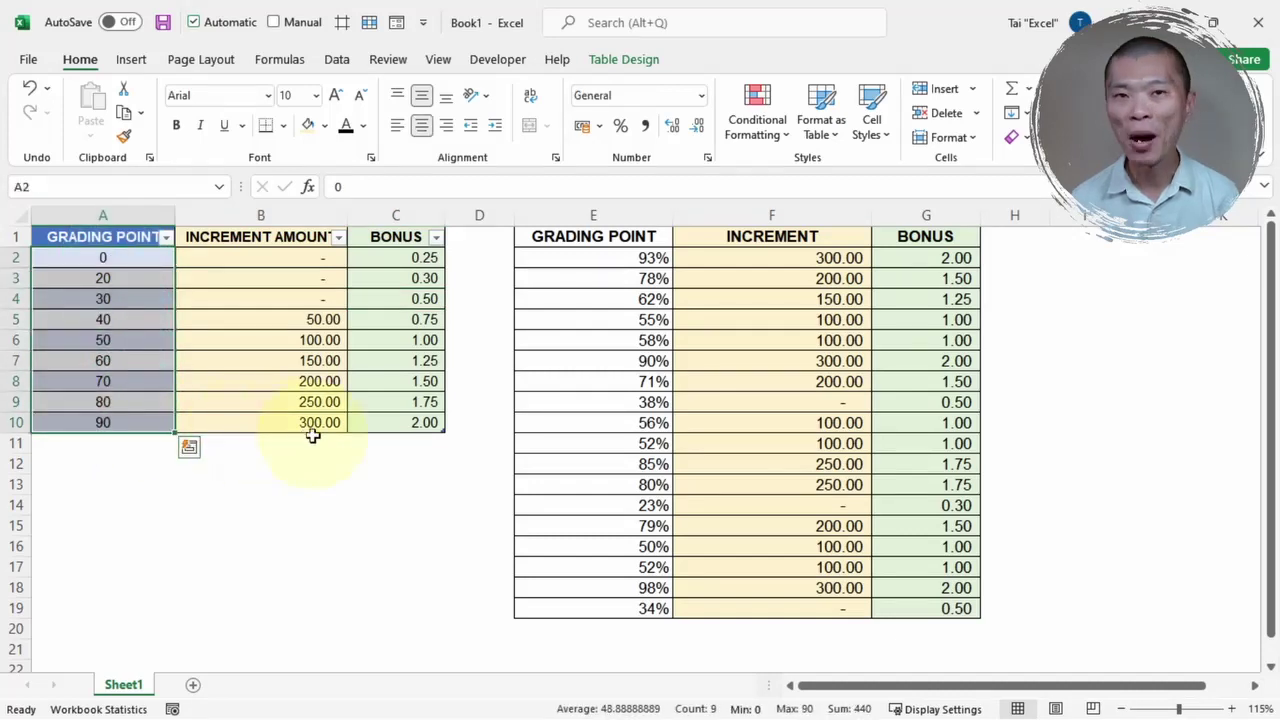
{"action": "left_click", "coordinate": [150, 258]}
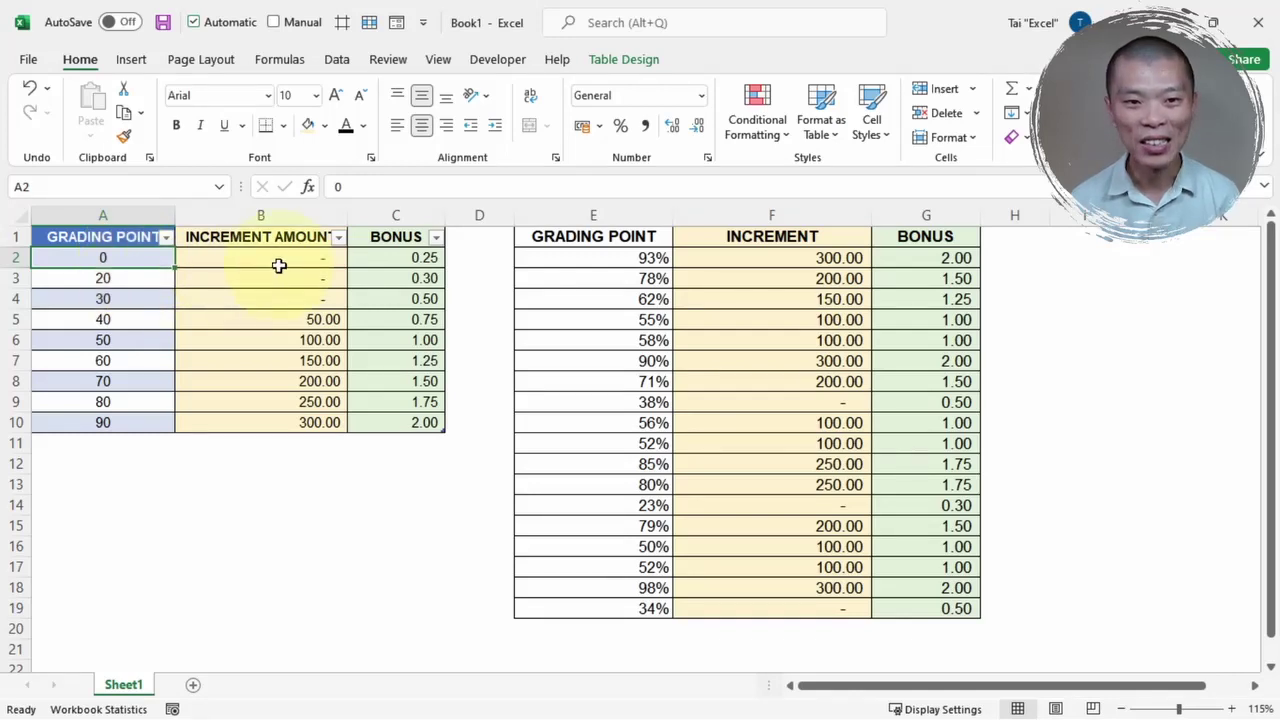
{"action": "left_click_drag", "start_coordinate": [277, 258], "coordinate": [382, 258]}
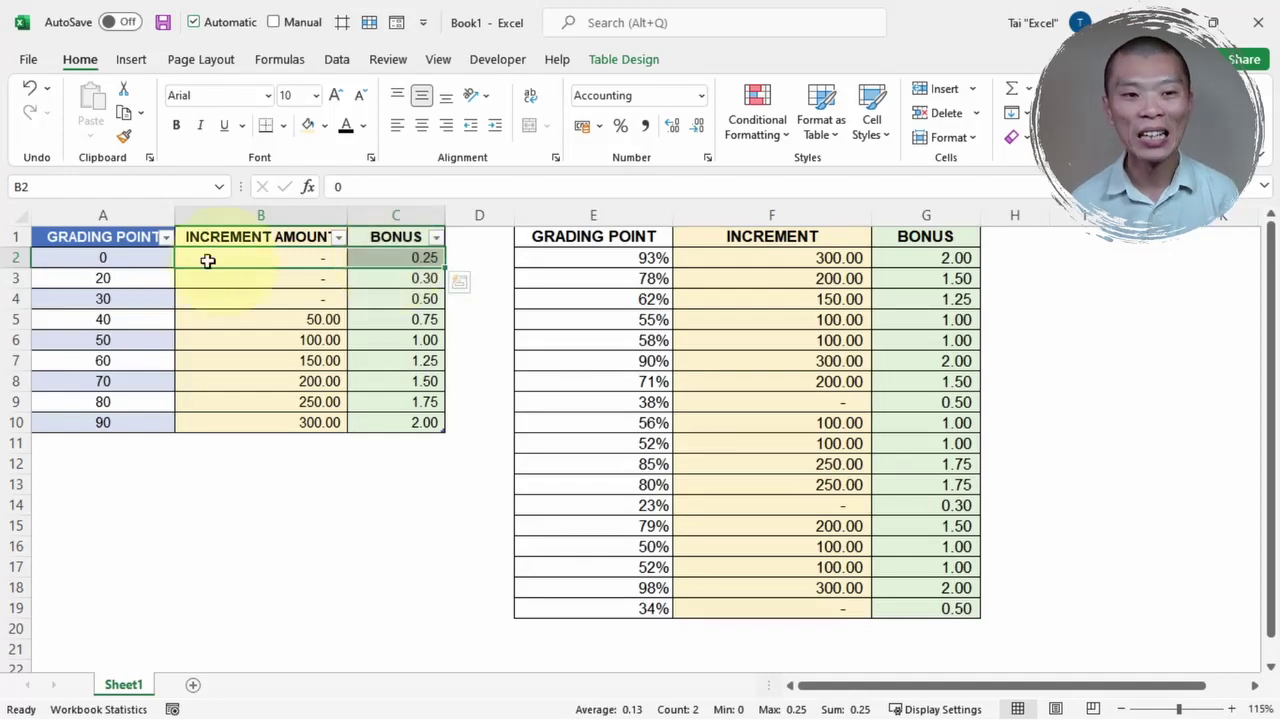
- Clear the lookup formulas from the INCREMENT and BONUS cells F2:G19
{"action": "left_click", "coordinate": [310, 345]}
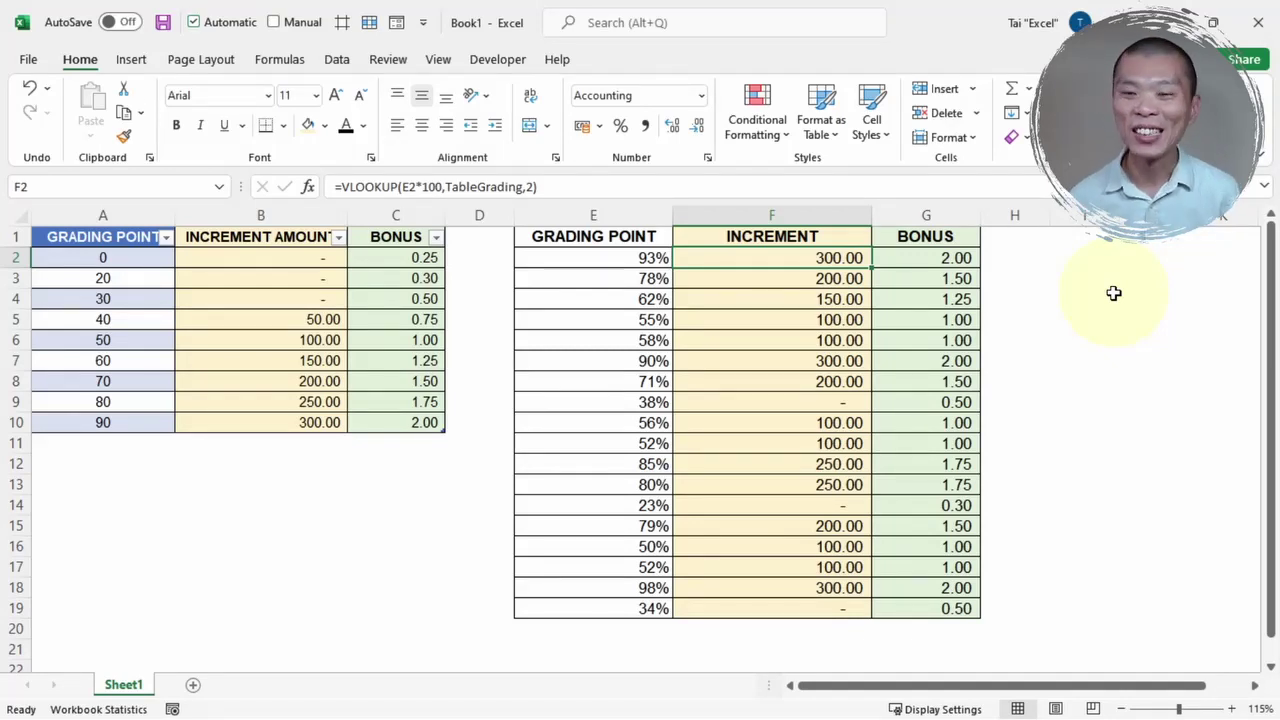
{"action": "key", "text": "shift+Right"}
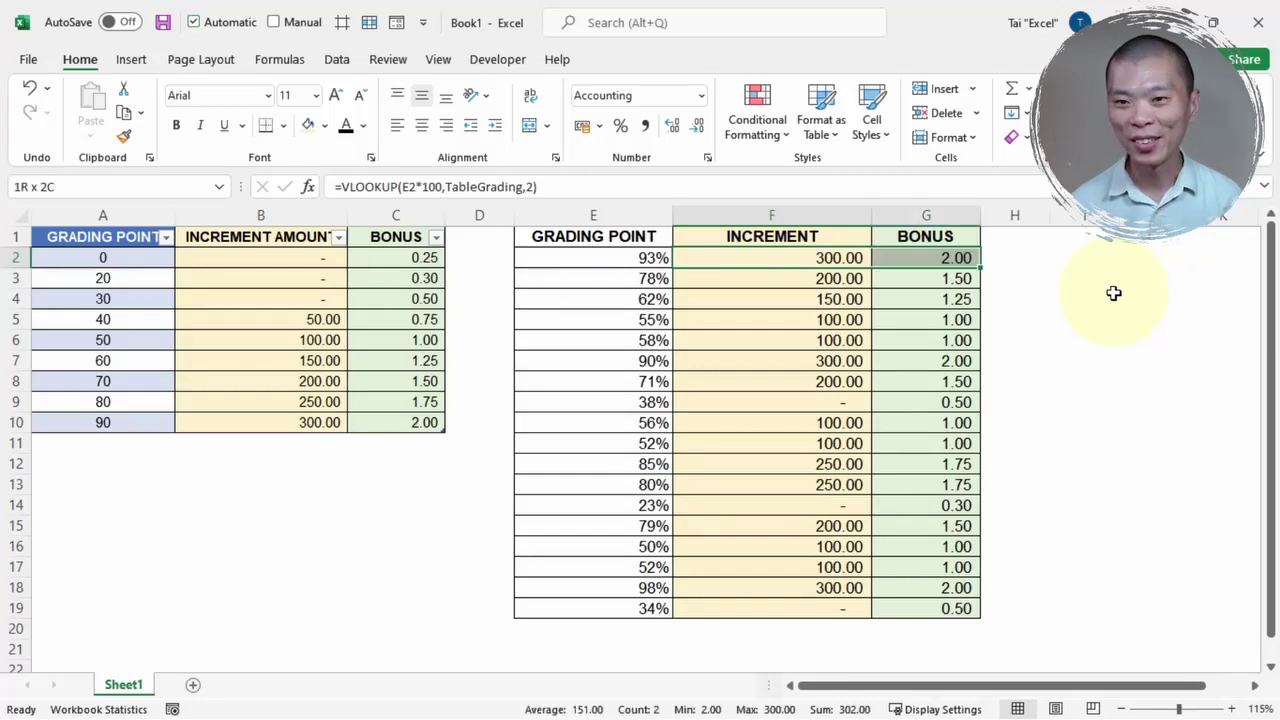
{"action": "key", "text": "ctrl+shift+Down"}
{"action": "key", "text": "Delete"}
{"action": "key", "text": "Left"}
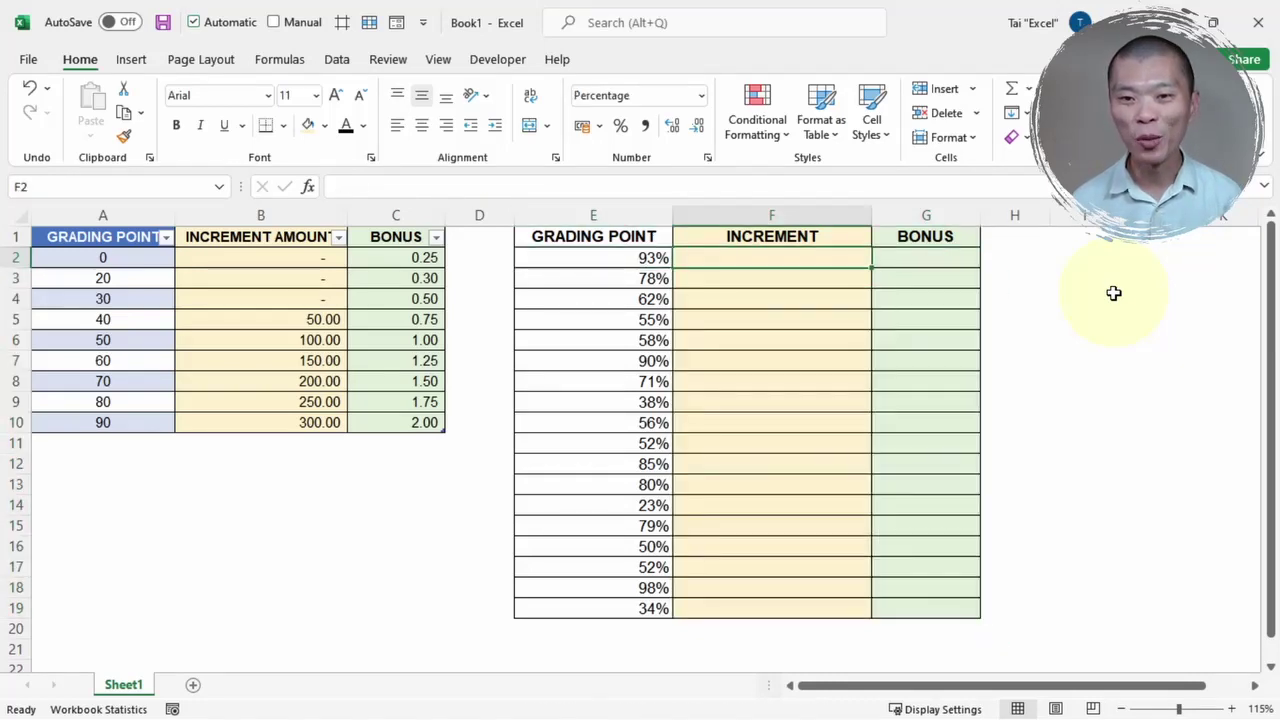
{"action": "key", "text": "Right"}
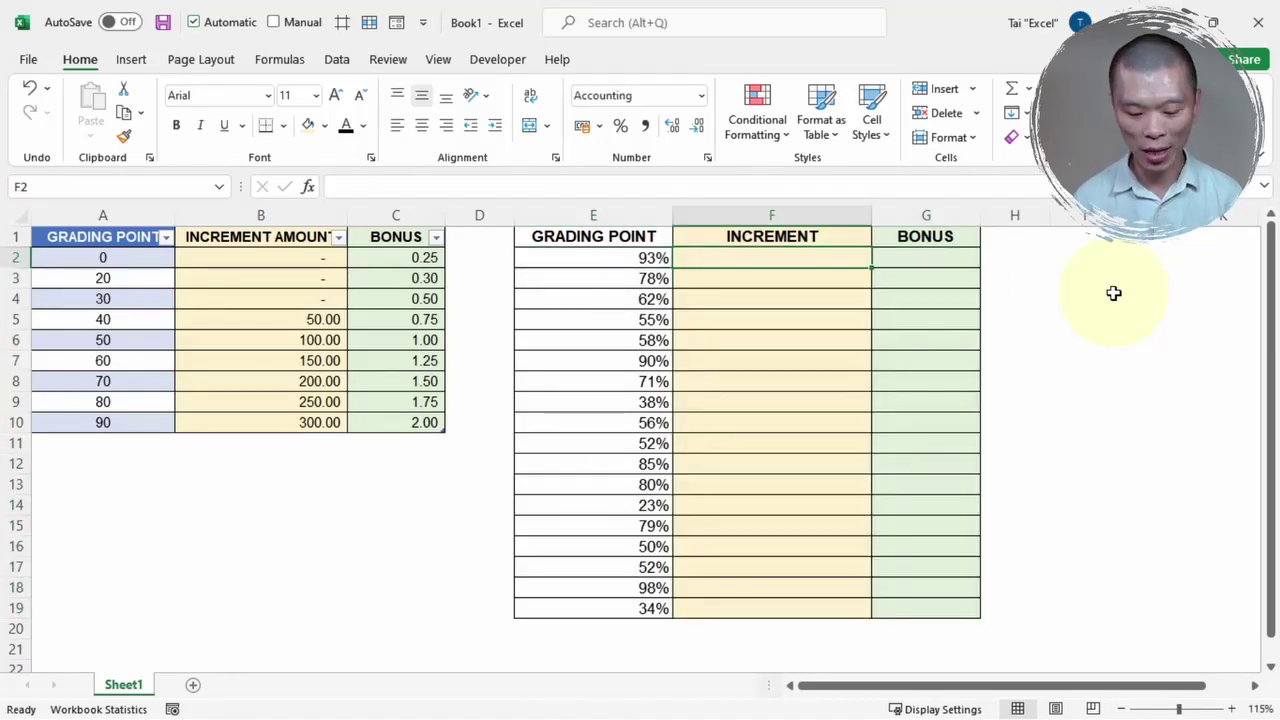
- Begin an INDEX formula in cell F2 with TableGrading[INCREMENT AMOUNT] as its array
{"action": "type", "text": "=in"}
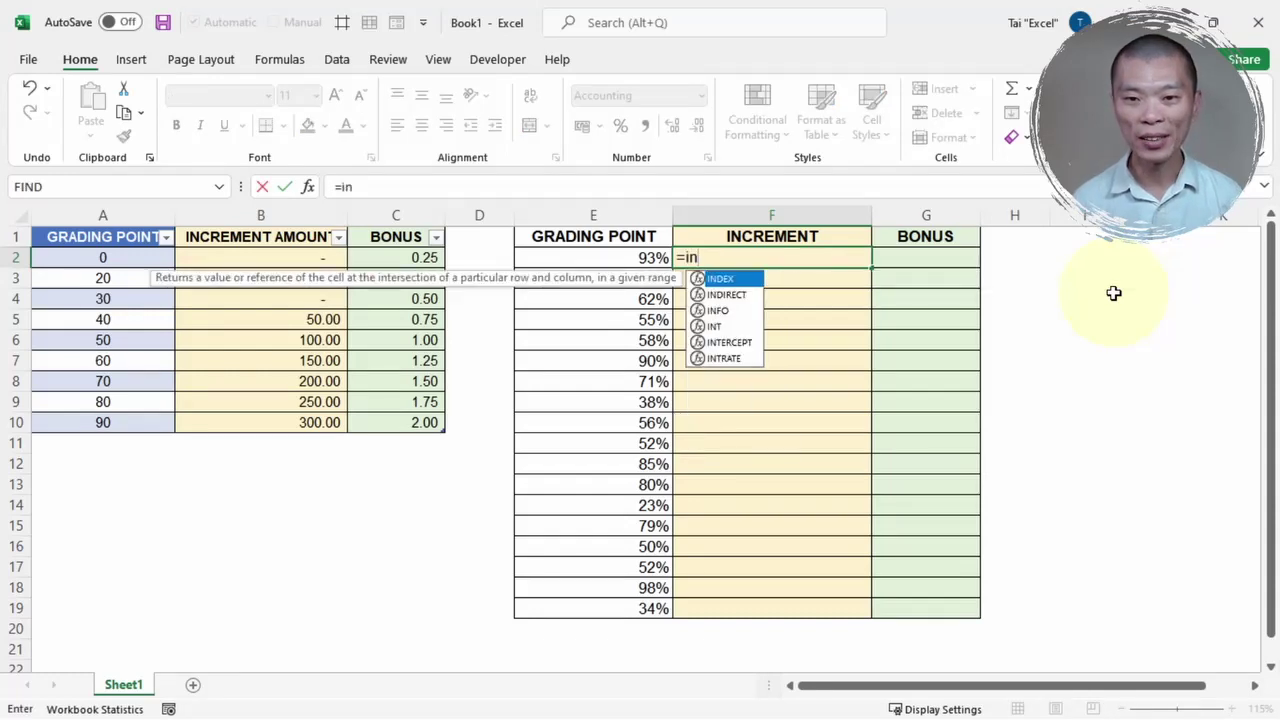
{"action": "key", "text": "Tab"}
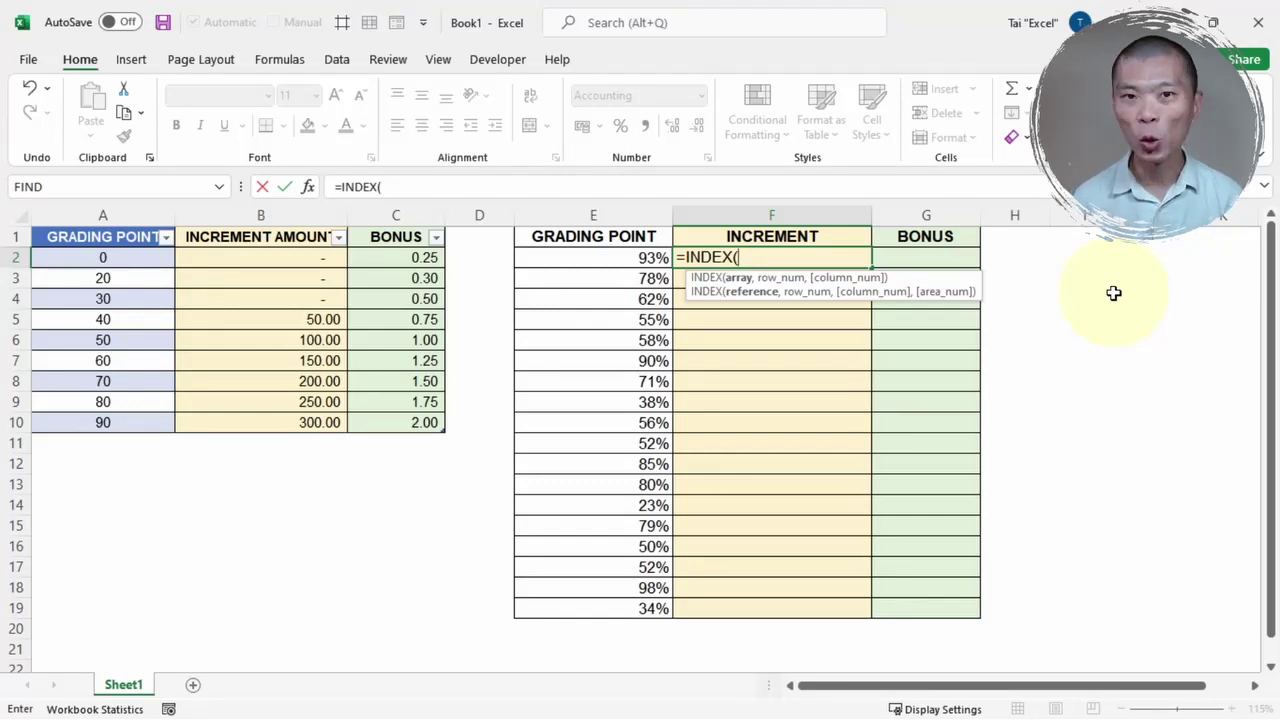
{"action": "type", "text": "tab"}
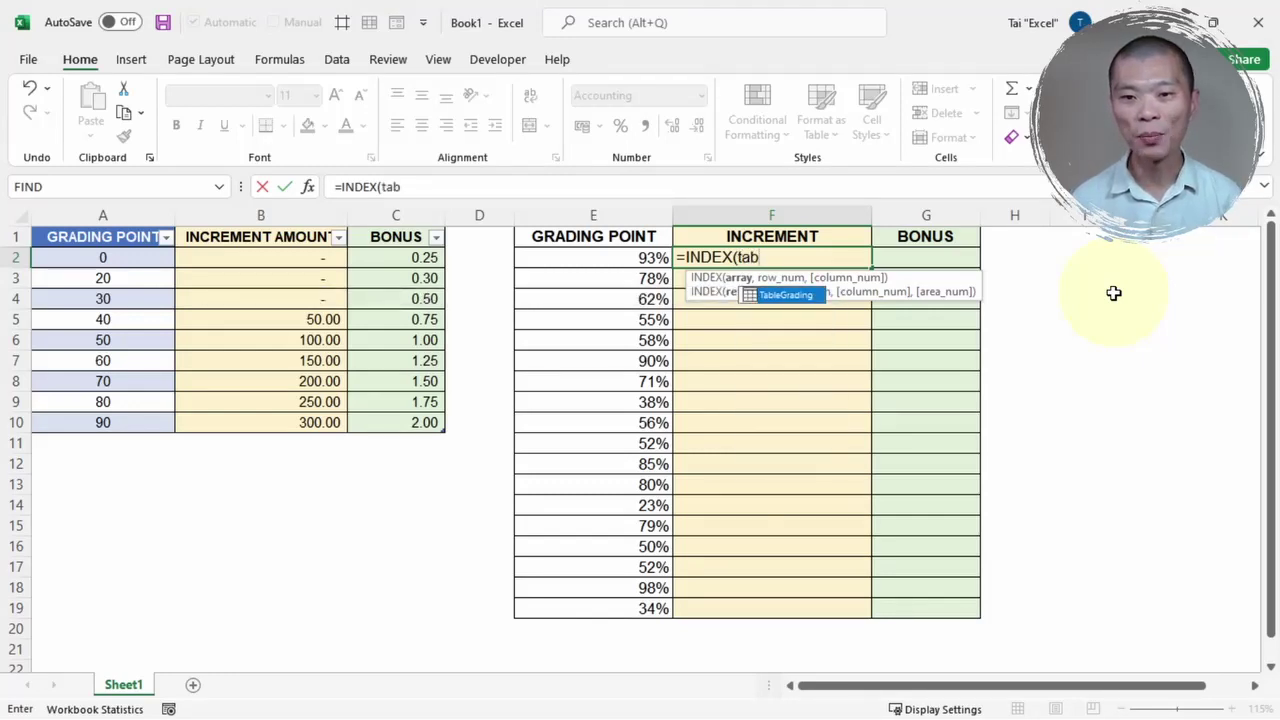
{"action": "key", "text": "Tab"}
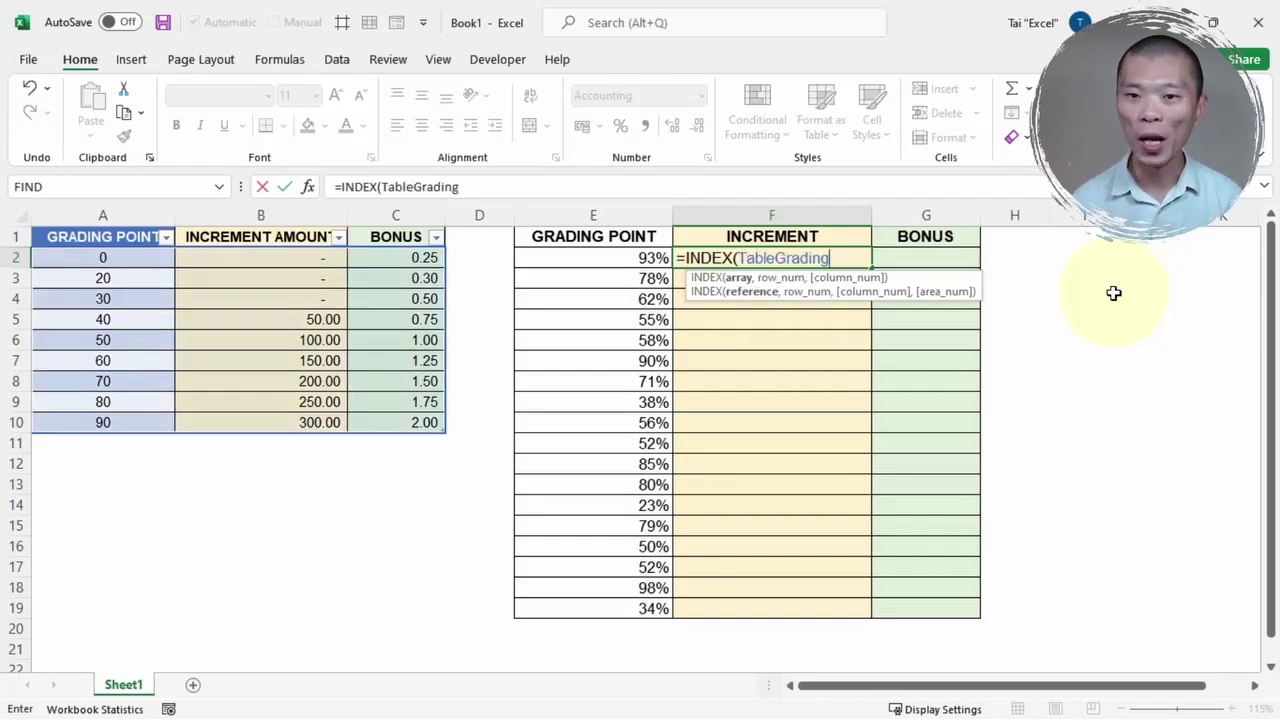
{"action": "type", "text": "["}
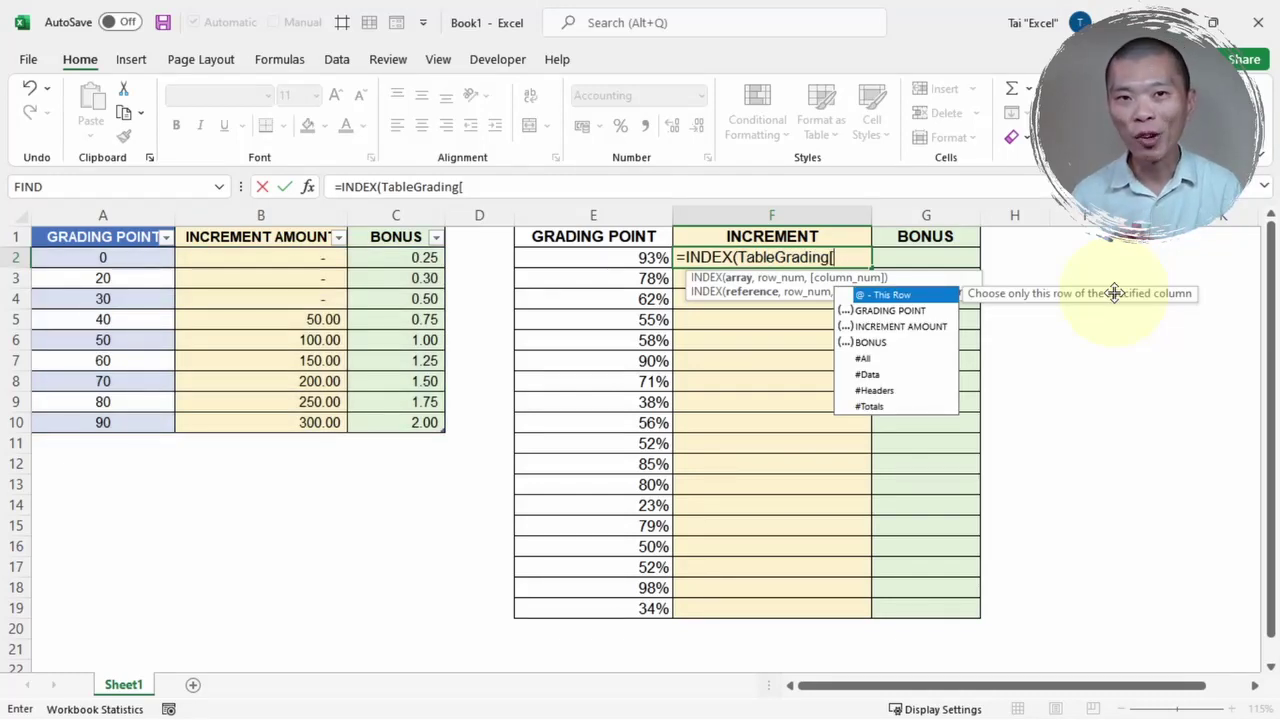
{"action": "type", "text": "in"}
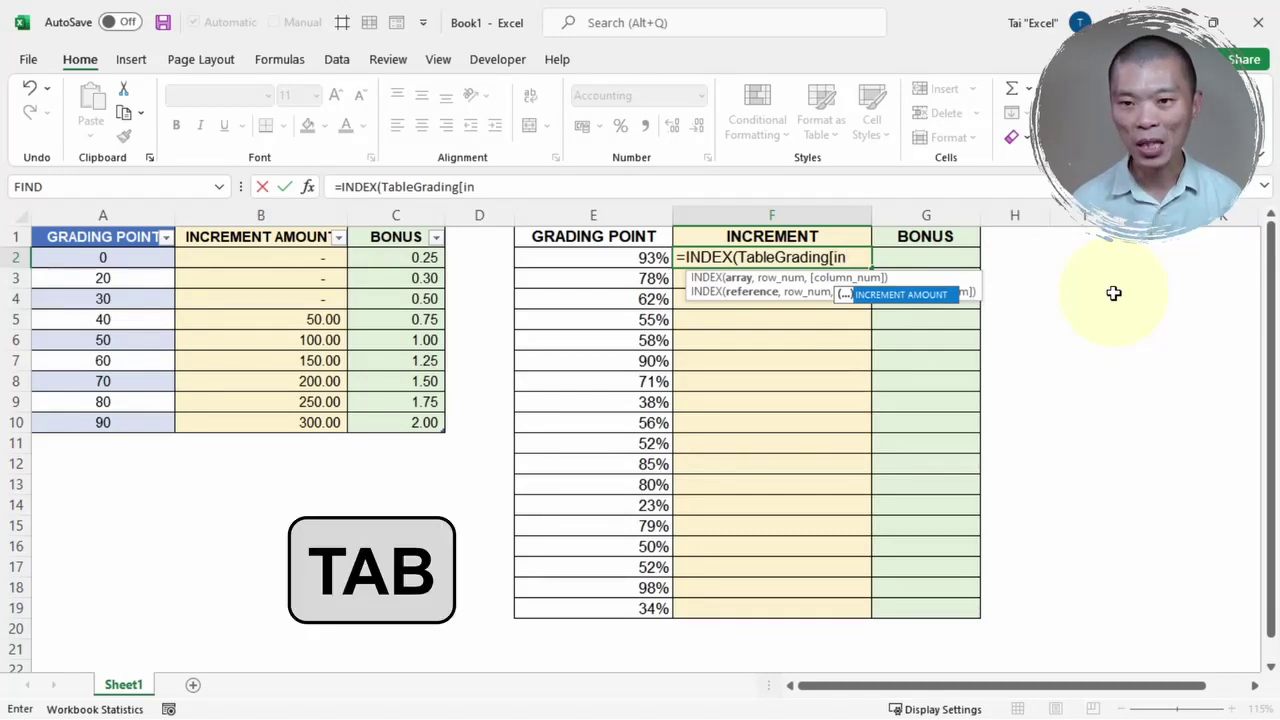
{"action": "key", "text": "Tab"}
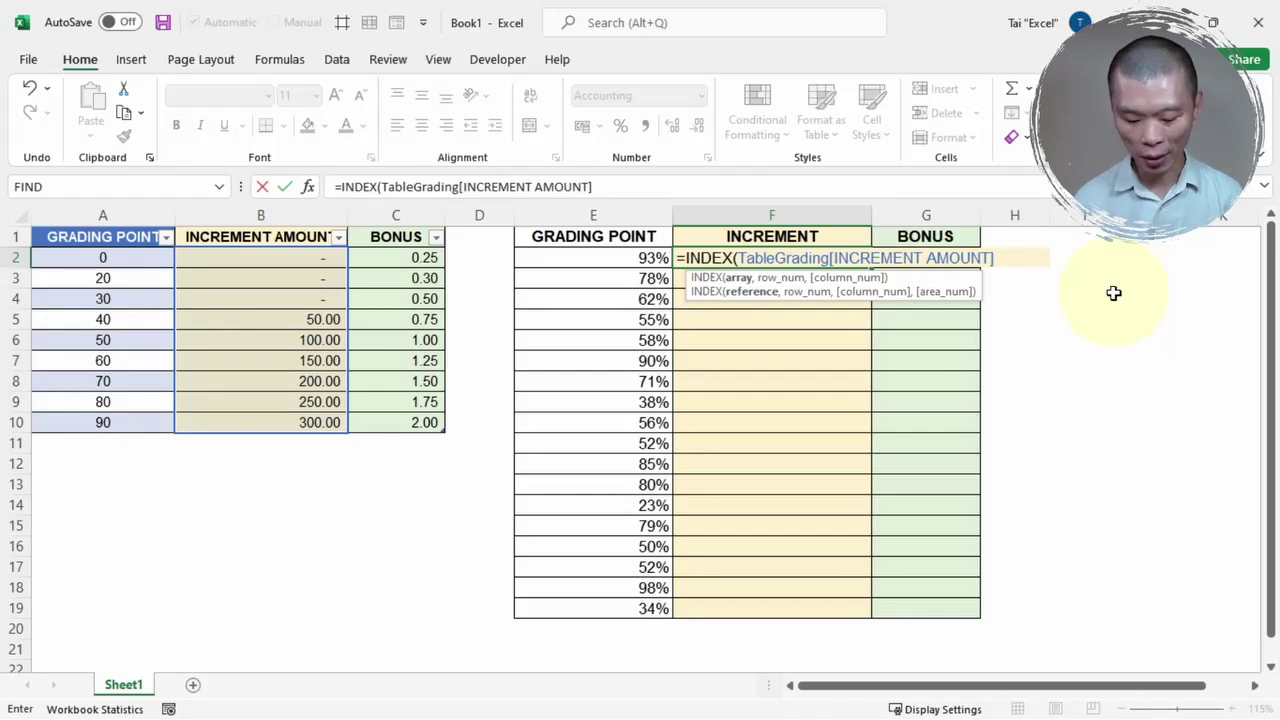
- Add a MATCH function as the row number in F2's INDEX formula, looking up E2*100 in TableGrading[GRADING POINT]
{"action": "type", "text": ", ma"}
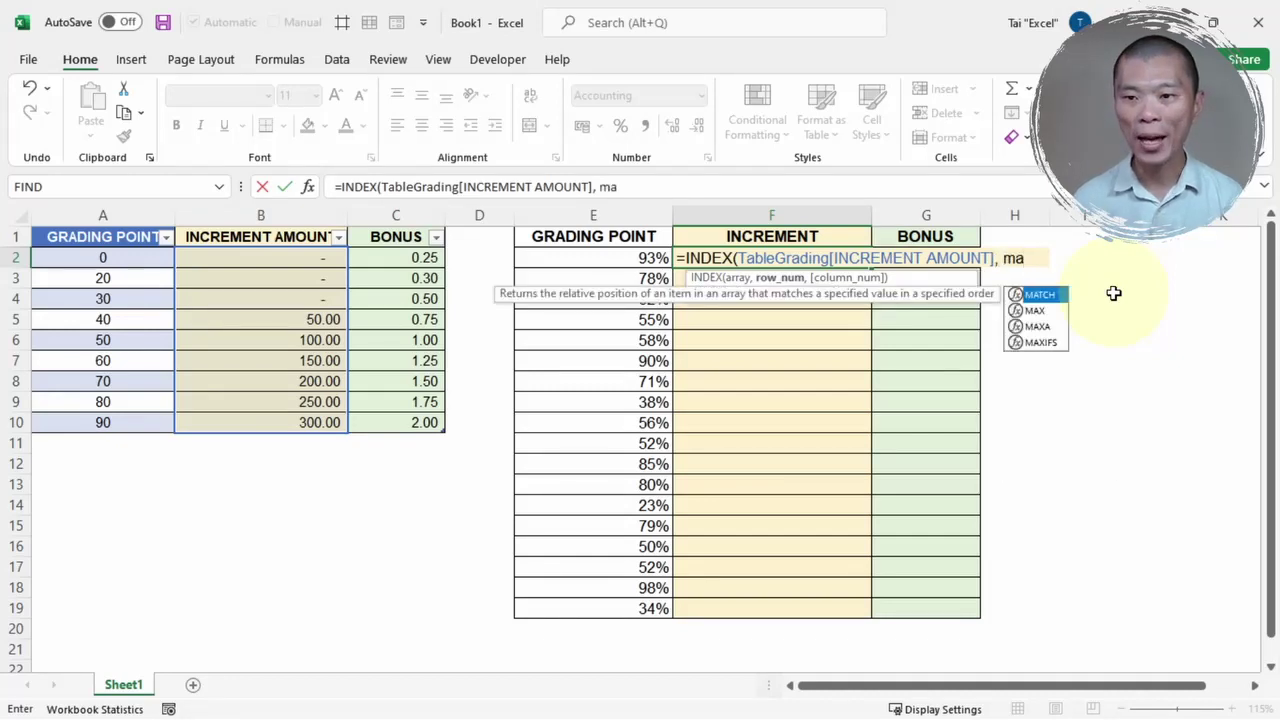
{"action": "key", "text": "Tab"}
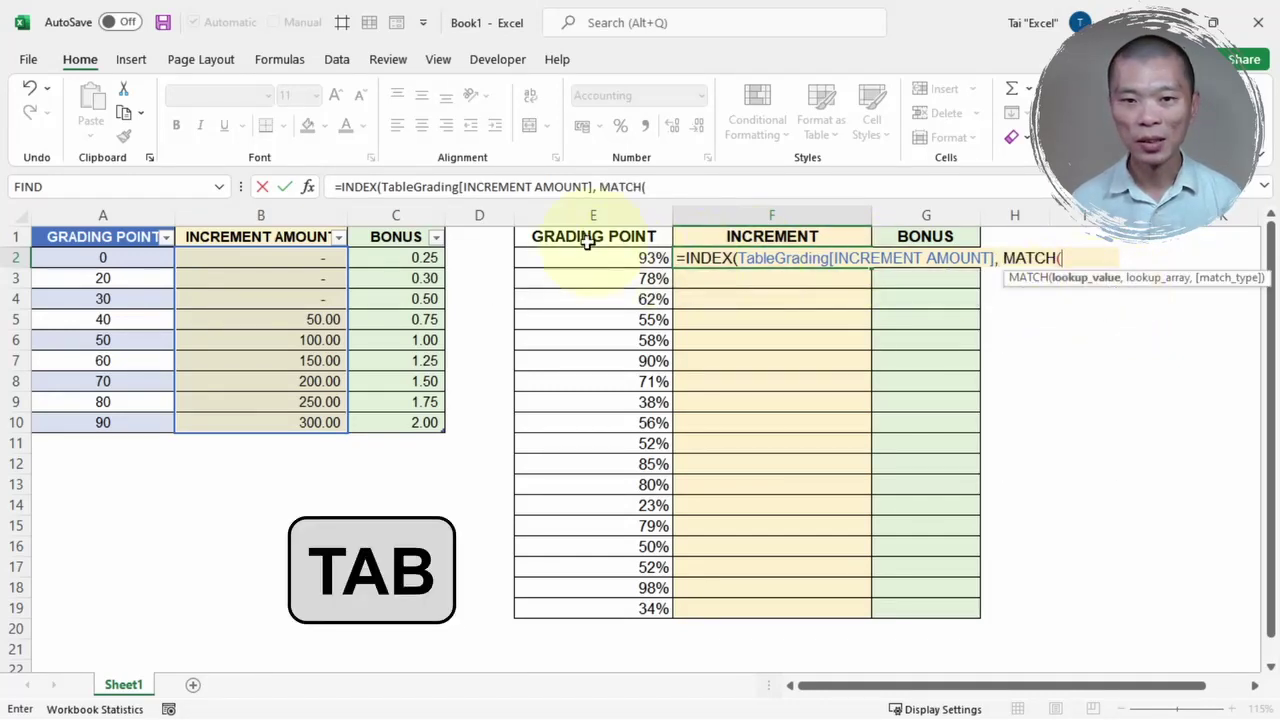
{"action": "left_click", "coordinate": [565, 256]}
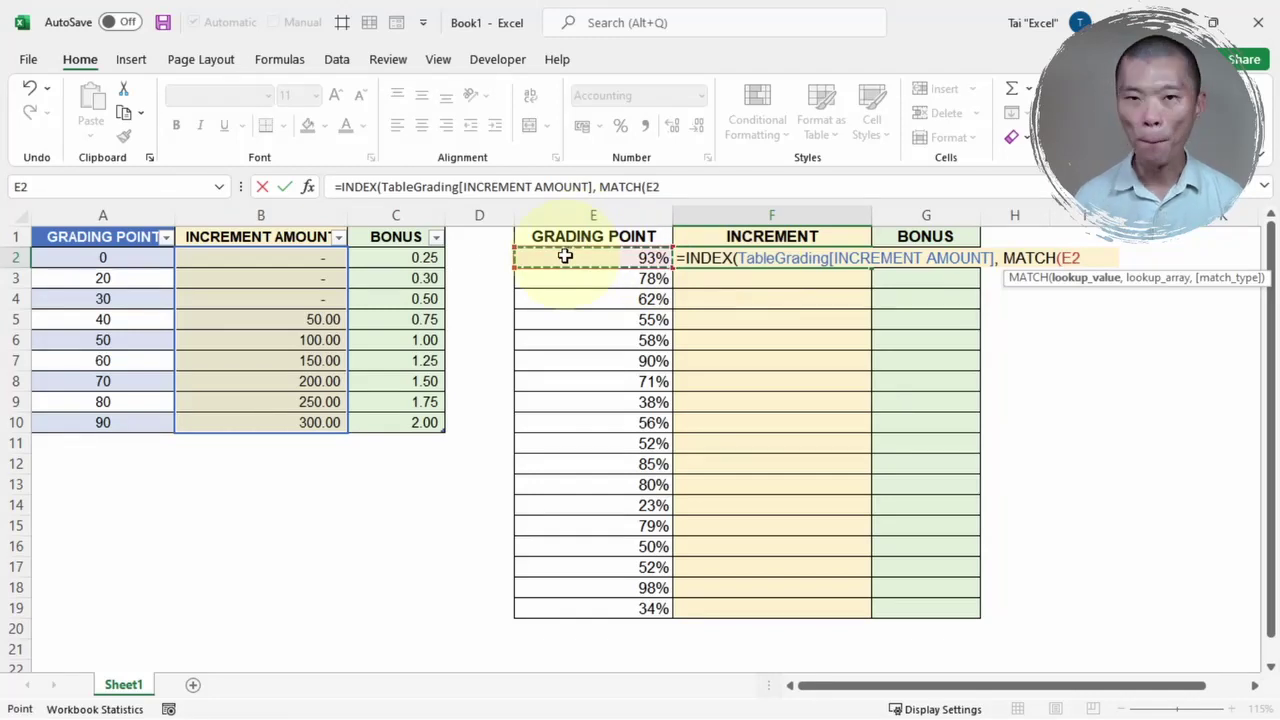
{"action": "type", "text": "*100"}
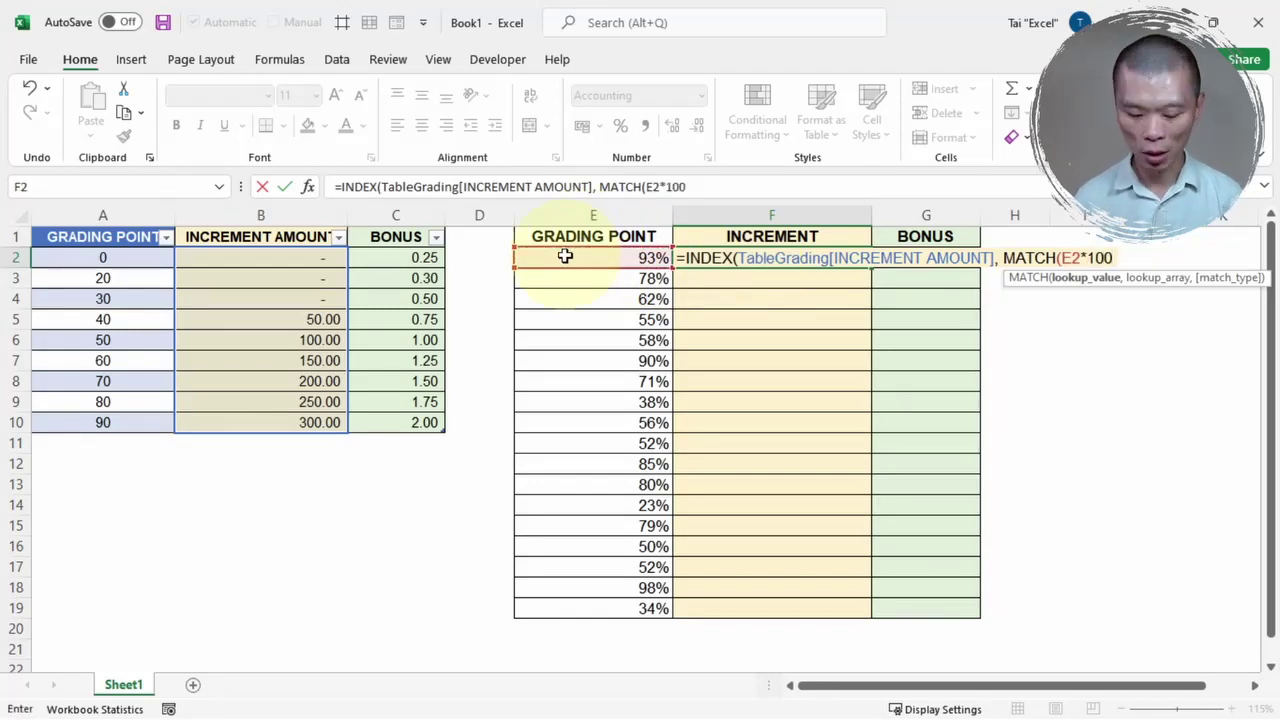
{"action": "type", "text": ","}
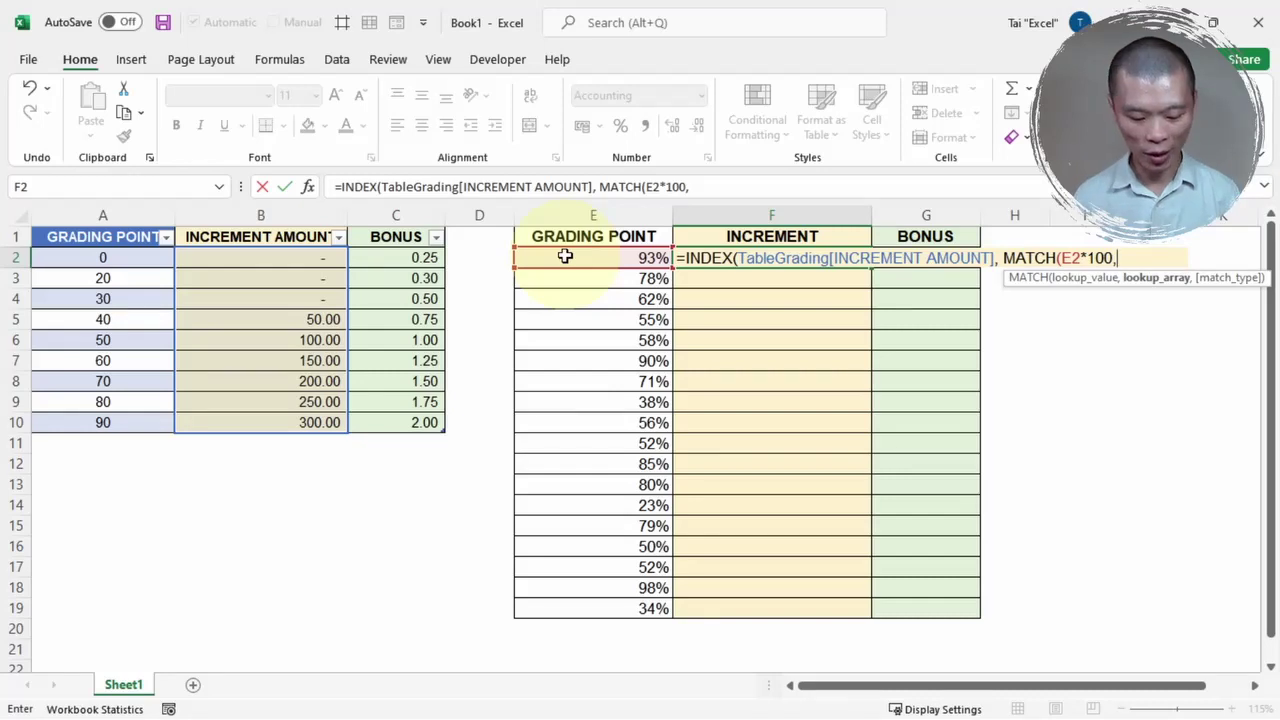
{"action": "type", "text": "tab"}
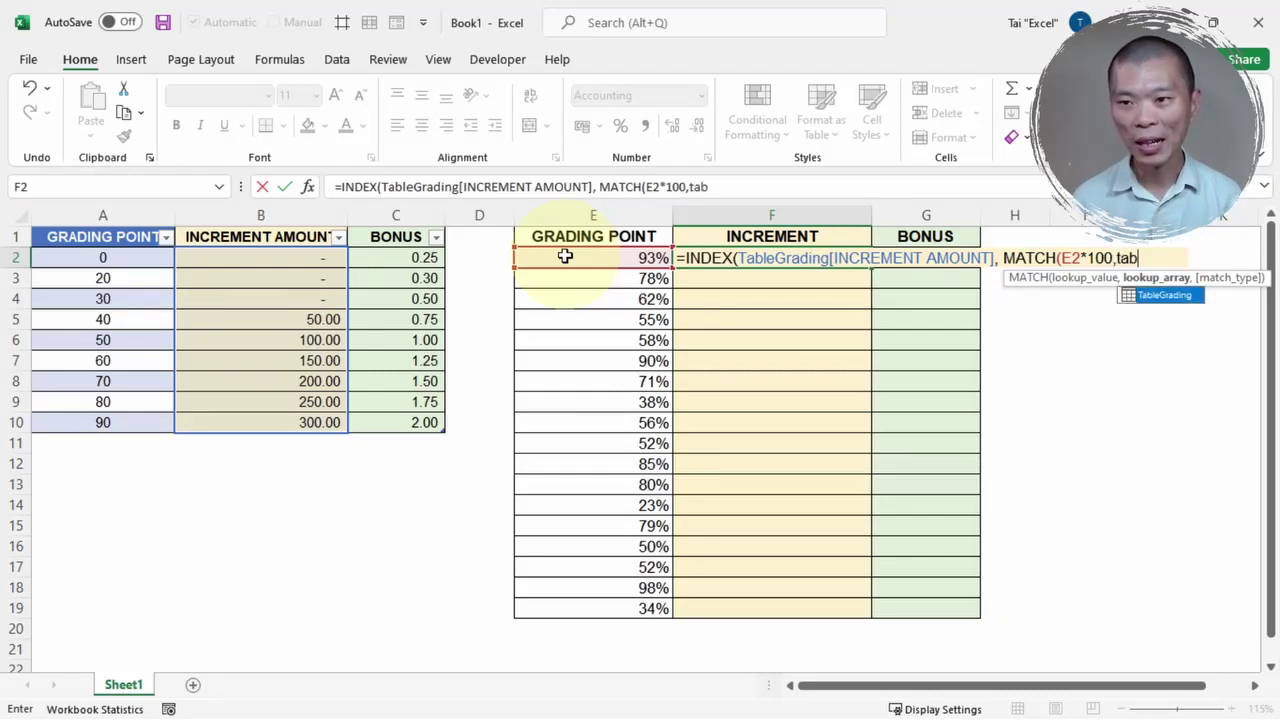
{"action": "key", "text": "Tab"}
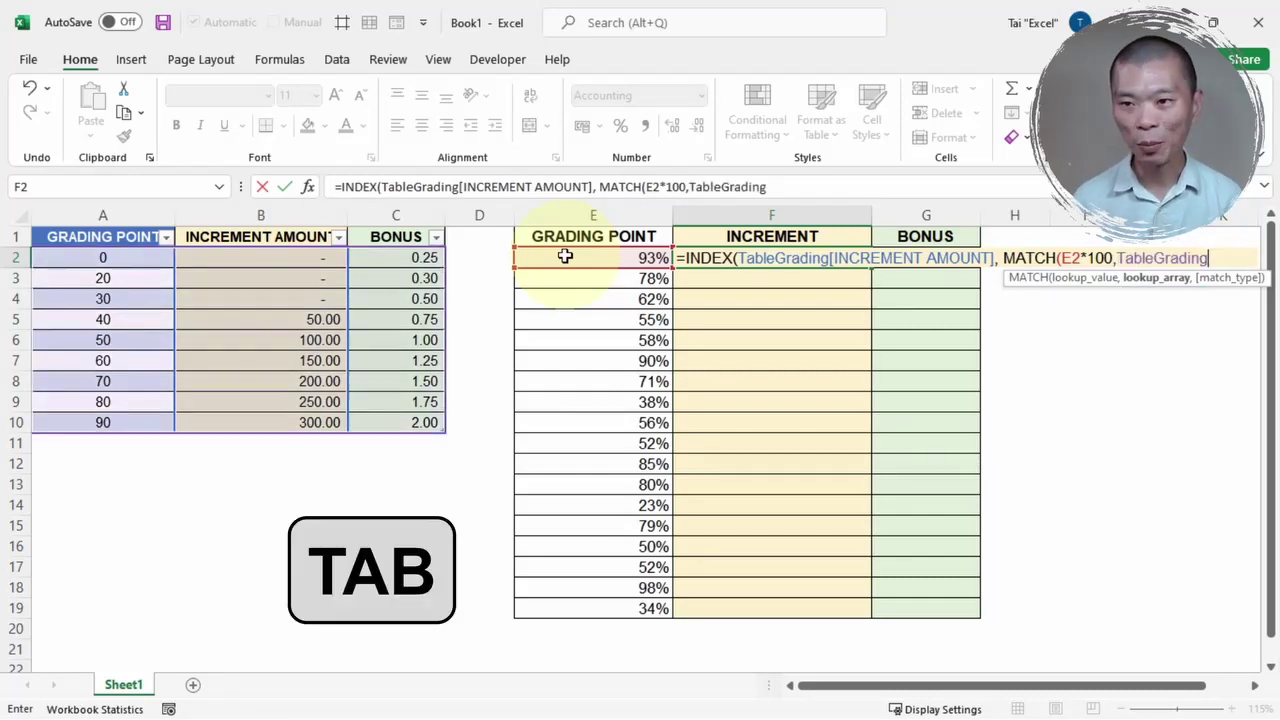
{"action": "type", "text": "[gra"}
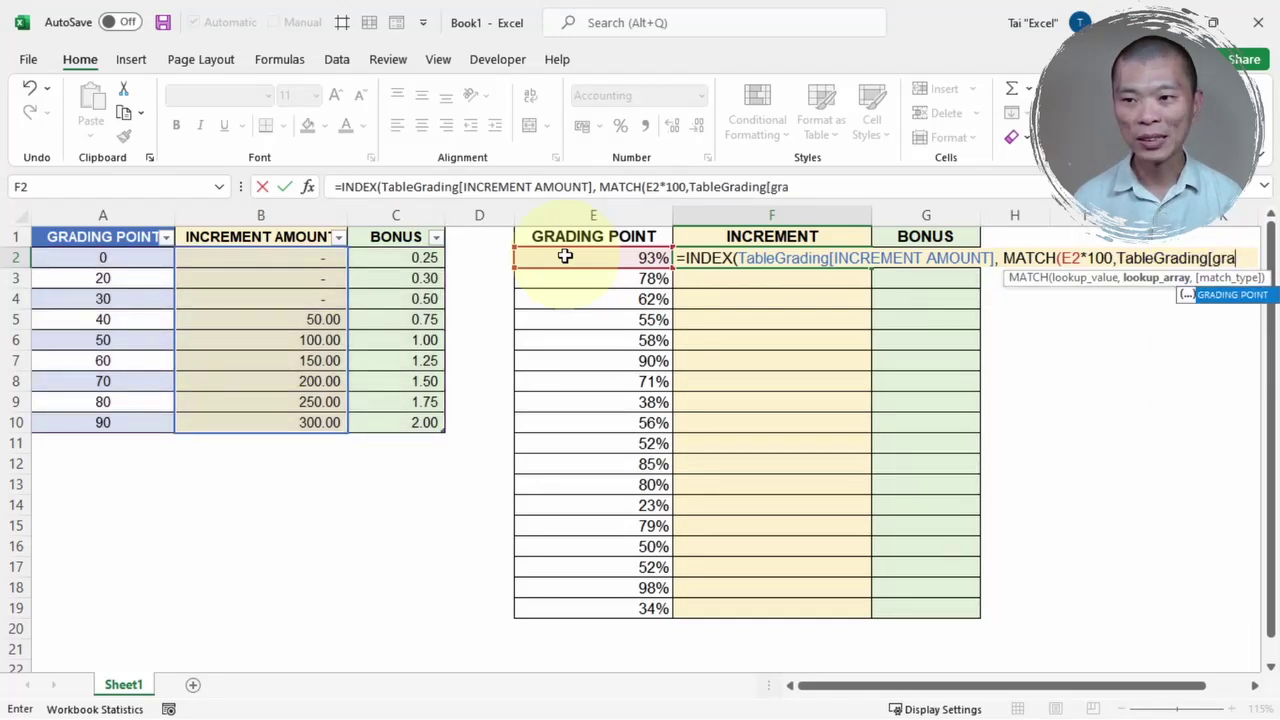
{"action": "key", "text": "Tab"}
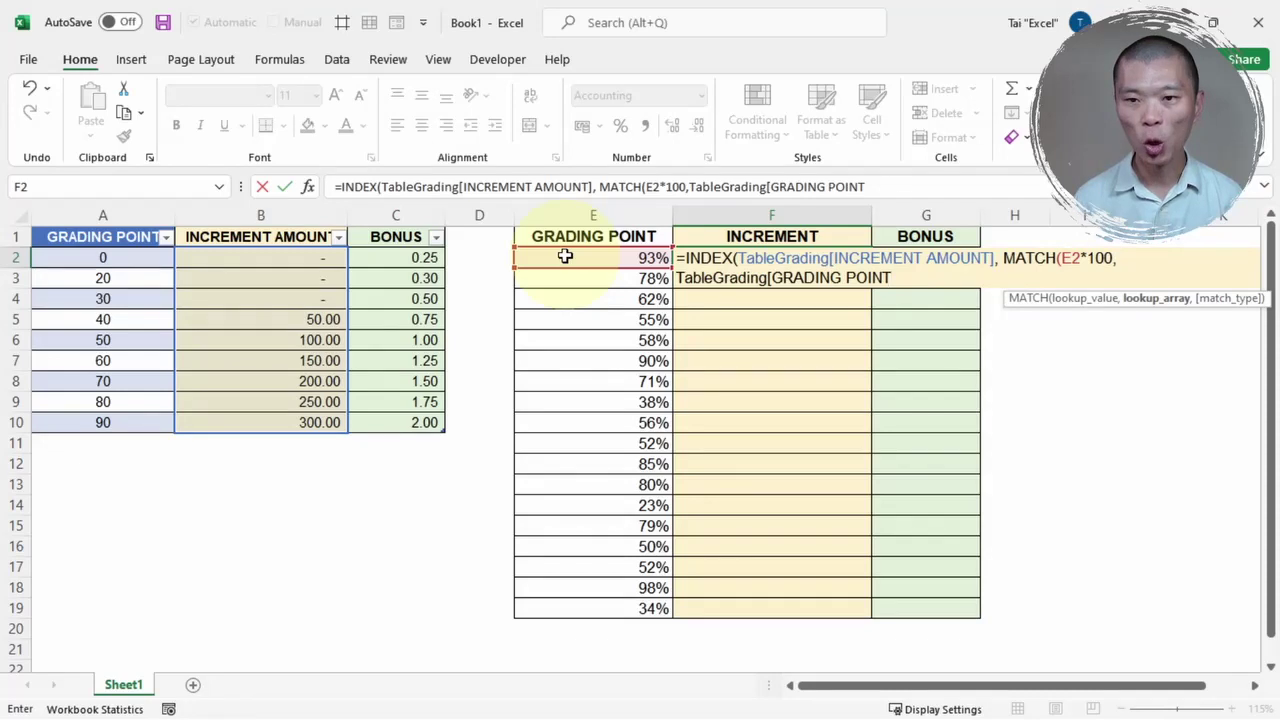
{"action": "type", "text": "]"}
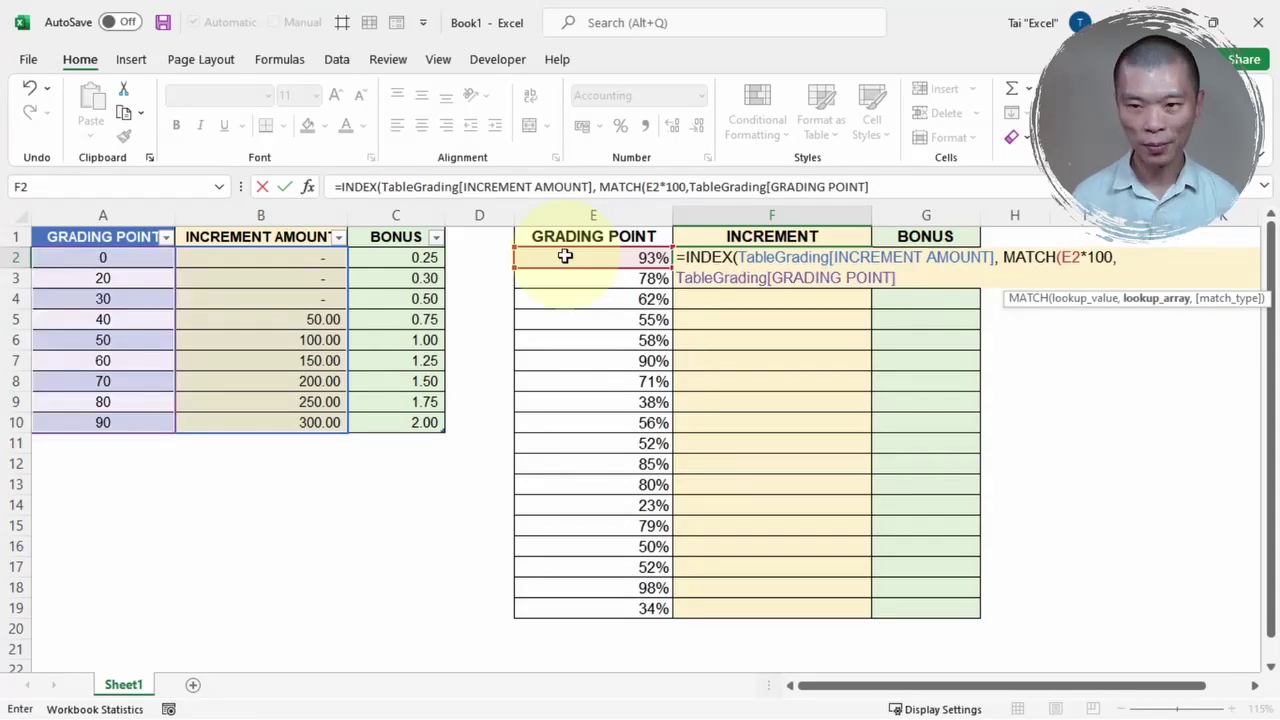
- Finish F2's MATCH with match type 1 (Less than), enter the formula and fill it down through F19
{"action": "type", "text": ","}
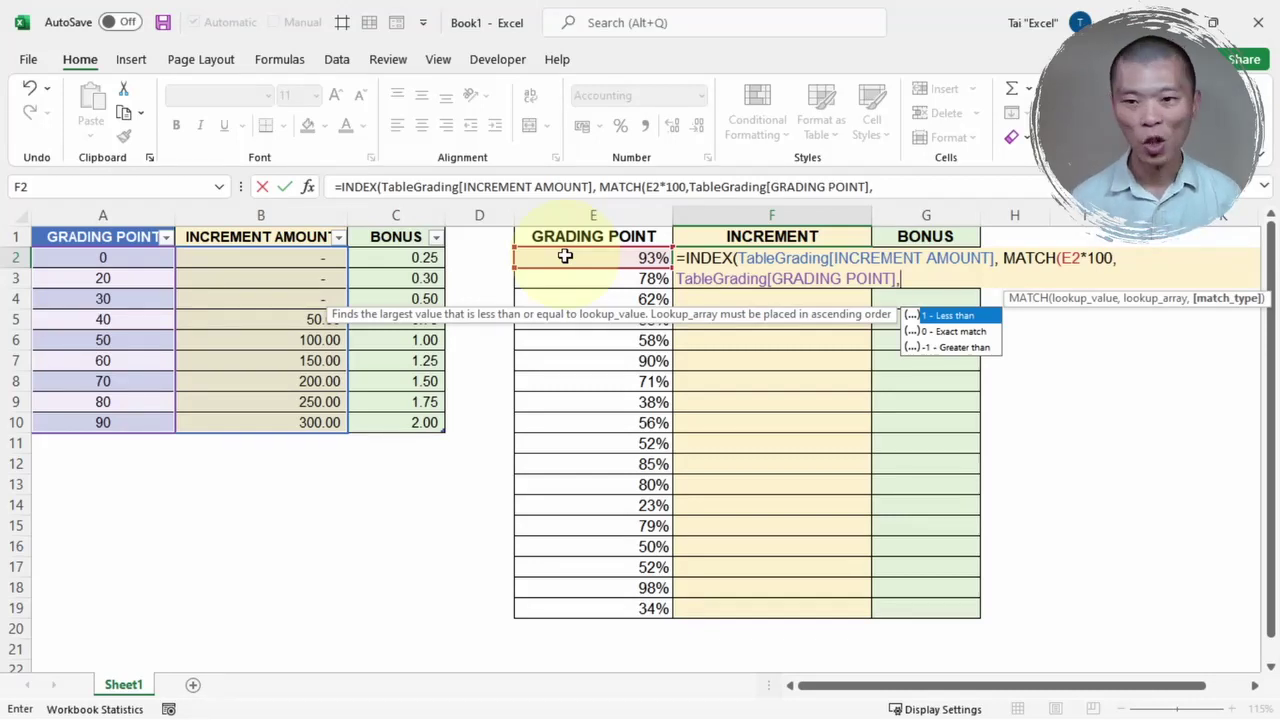
{"action": "key", "text": "Tab"}
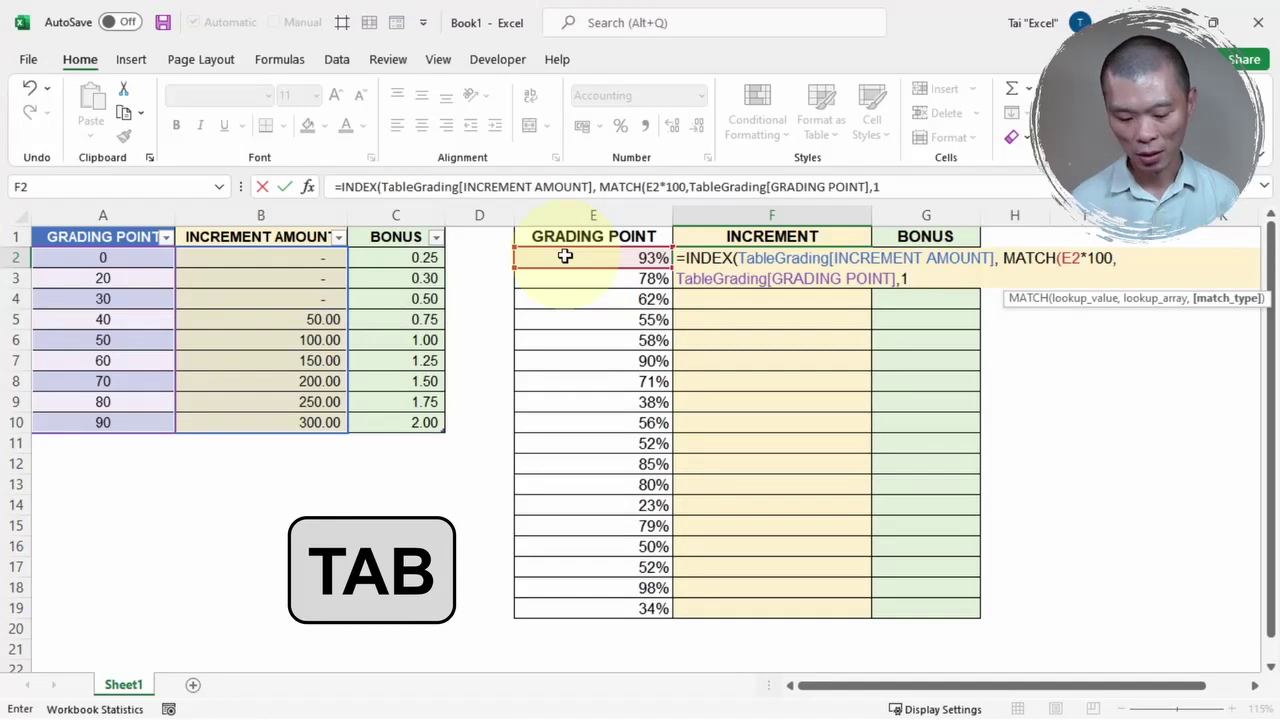
{"action": "type", "text": "))"}
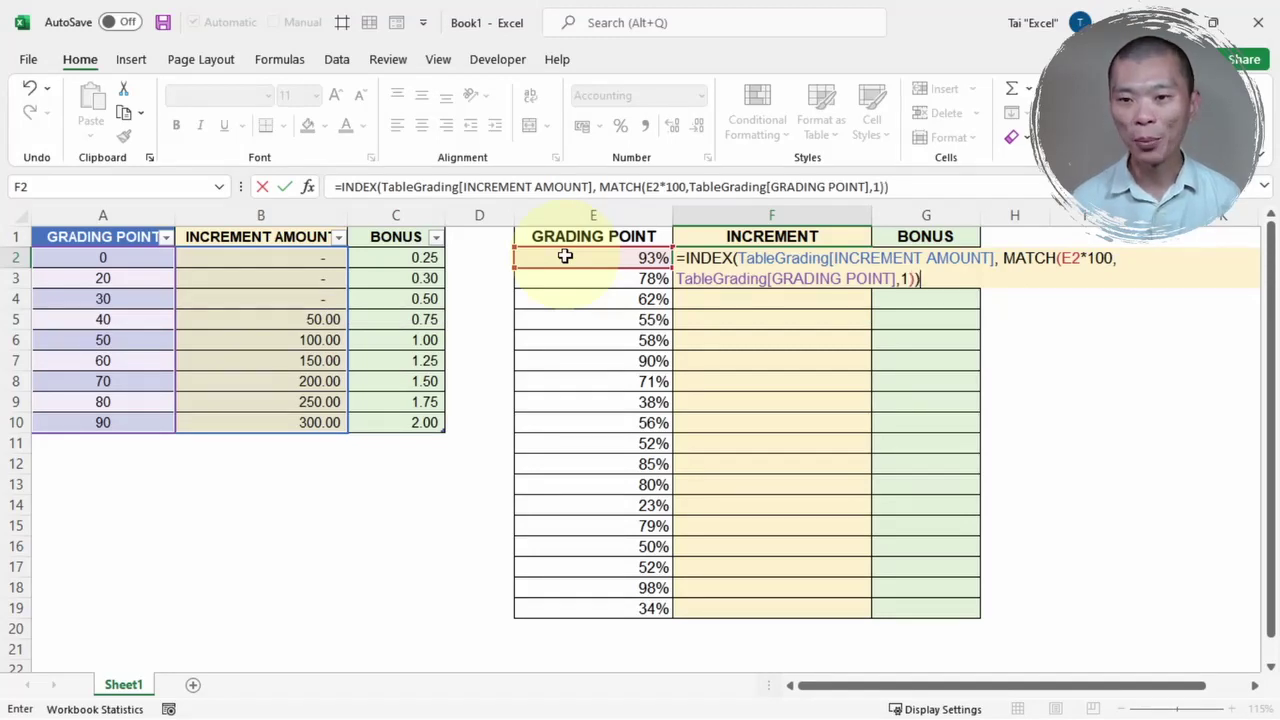
{"action": "key", "text": "Return"}
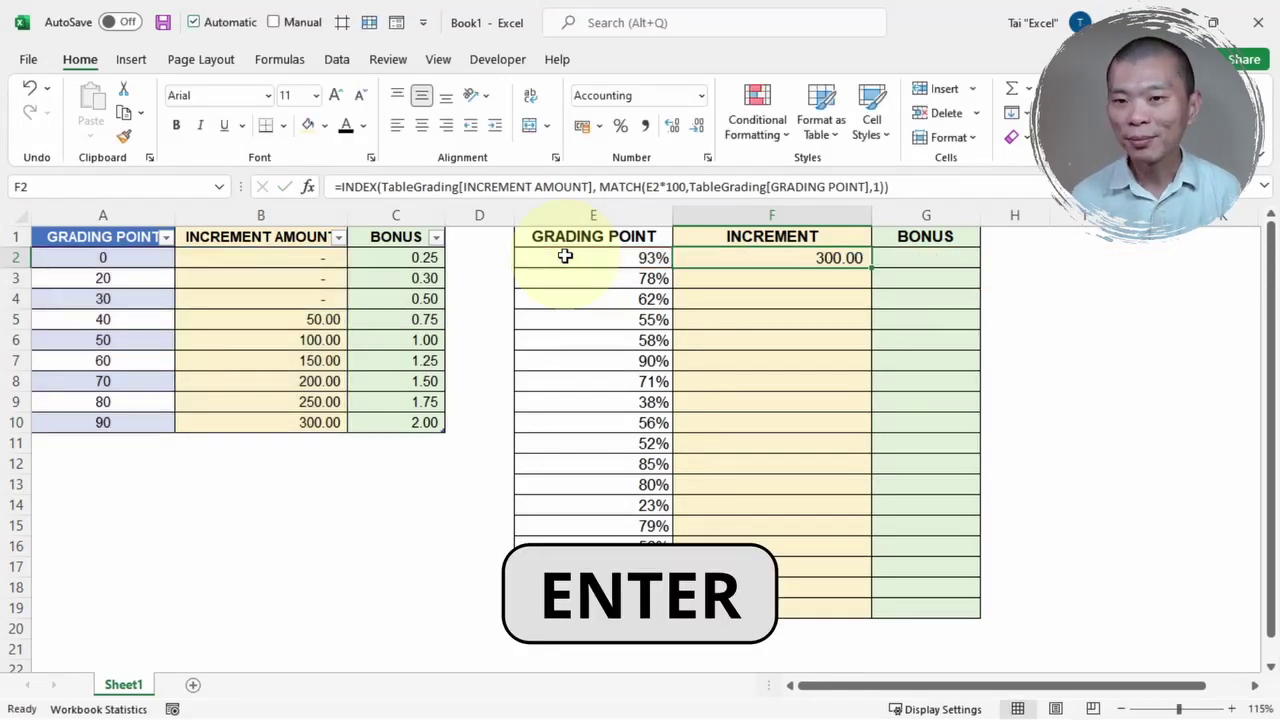
{"action": "double_click", "coordinate": [873, 269]}
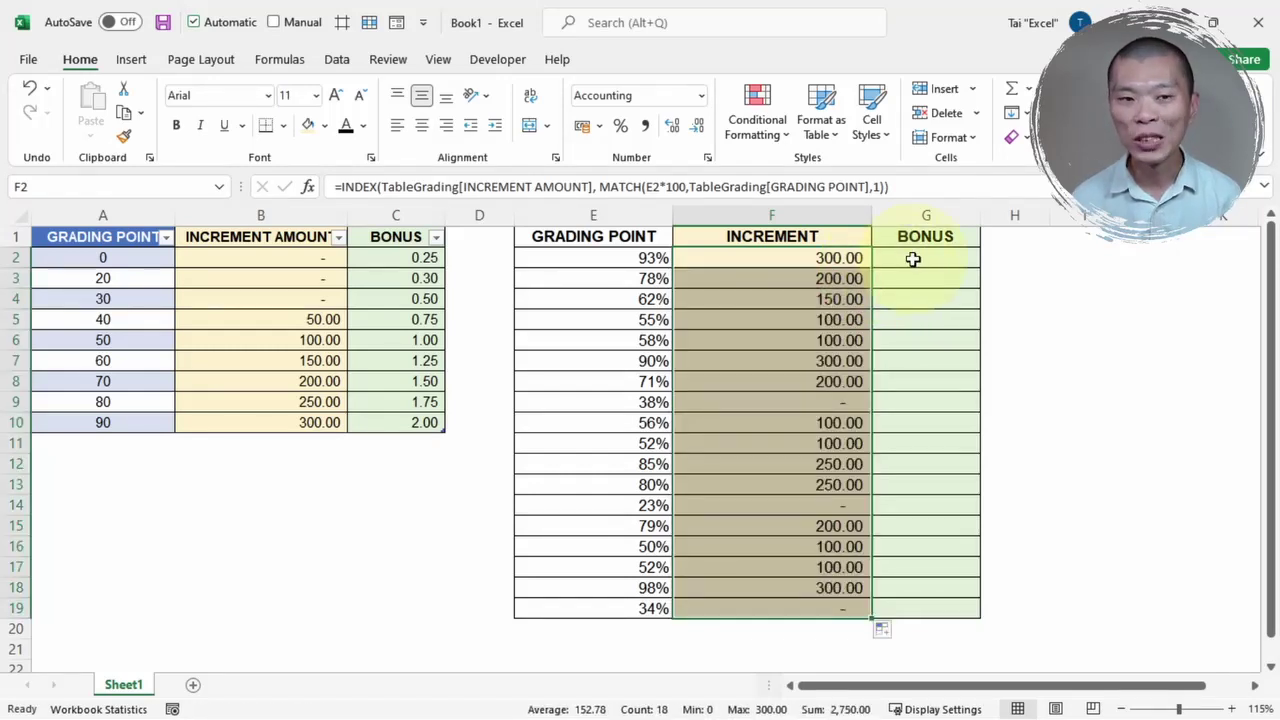
- Begin an INDEX formula in cell G2 with TableGrading[BONUS] as its array
{"action": "left_click", "coordinate": [913, 260]}
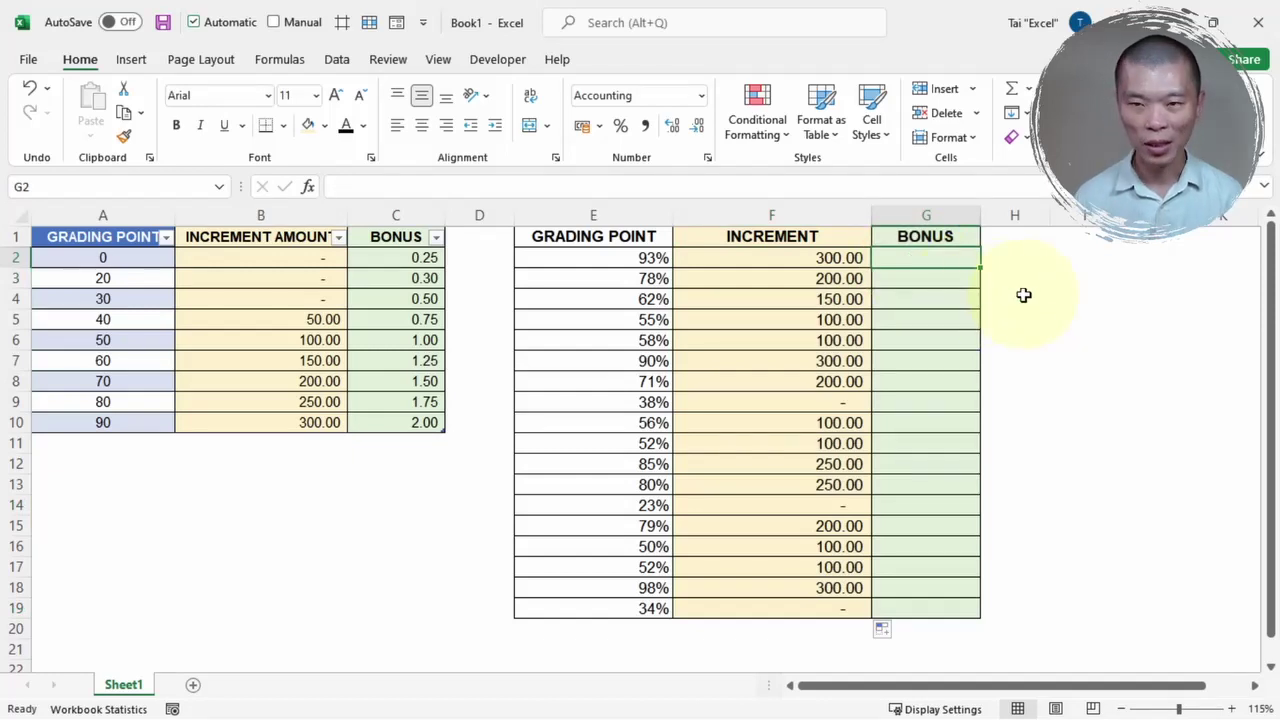
{"action": "type", "text": "=in"}
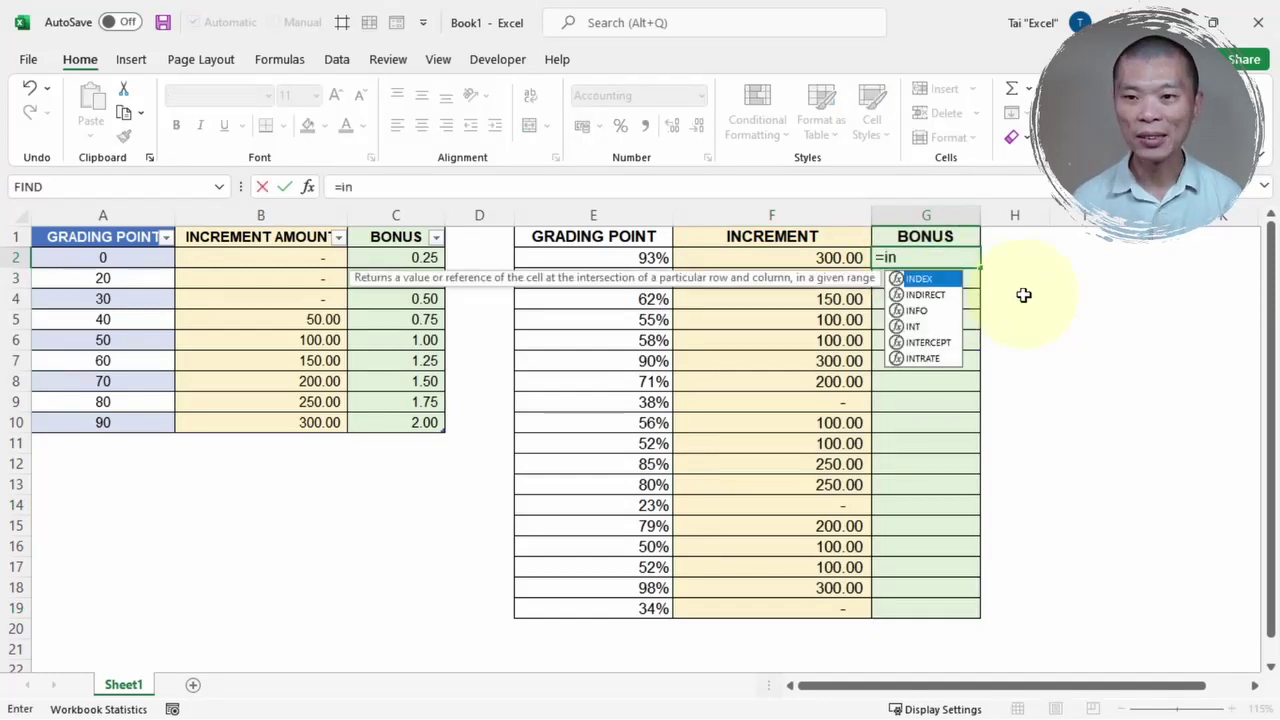
{"action": "key", "text": "Tab"}
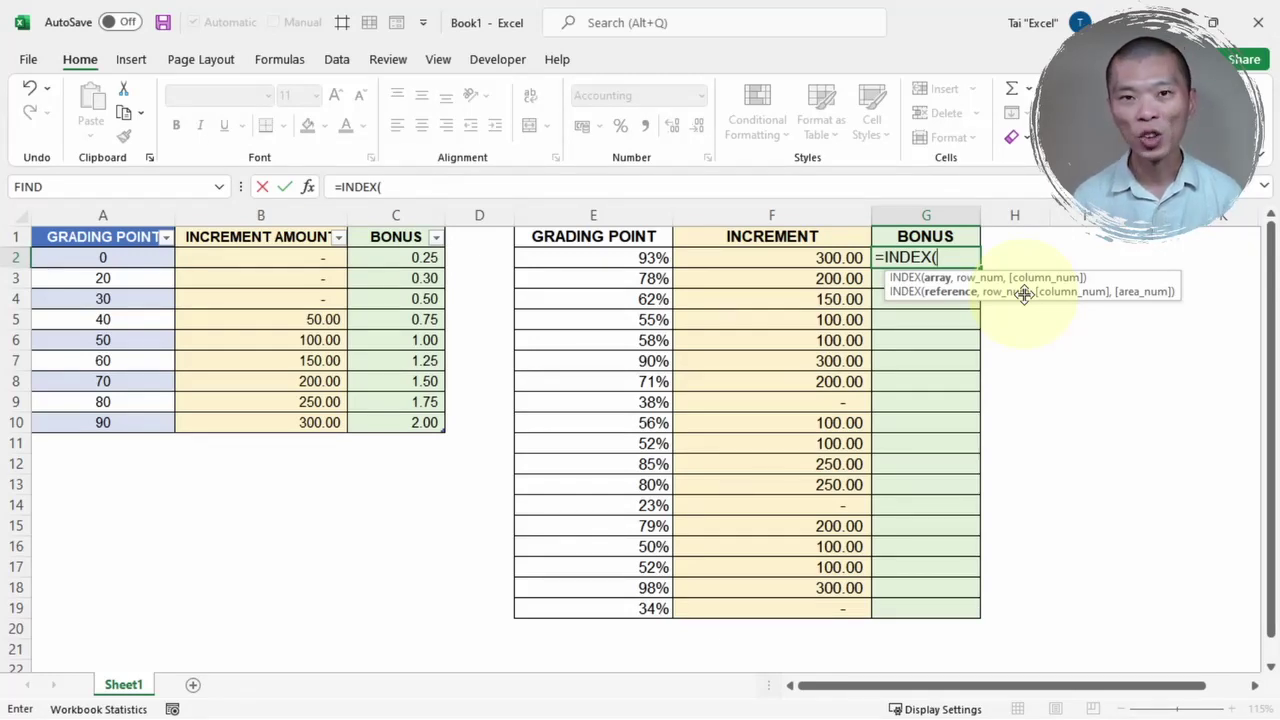
{"action": "type", "text": "tab"}
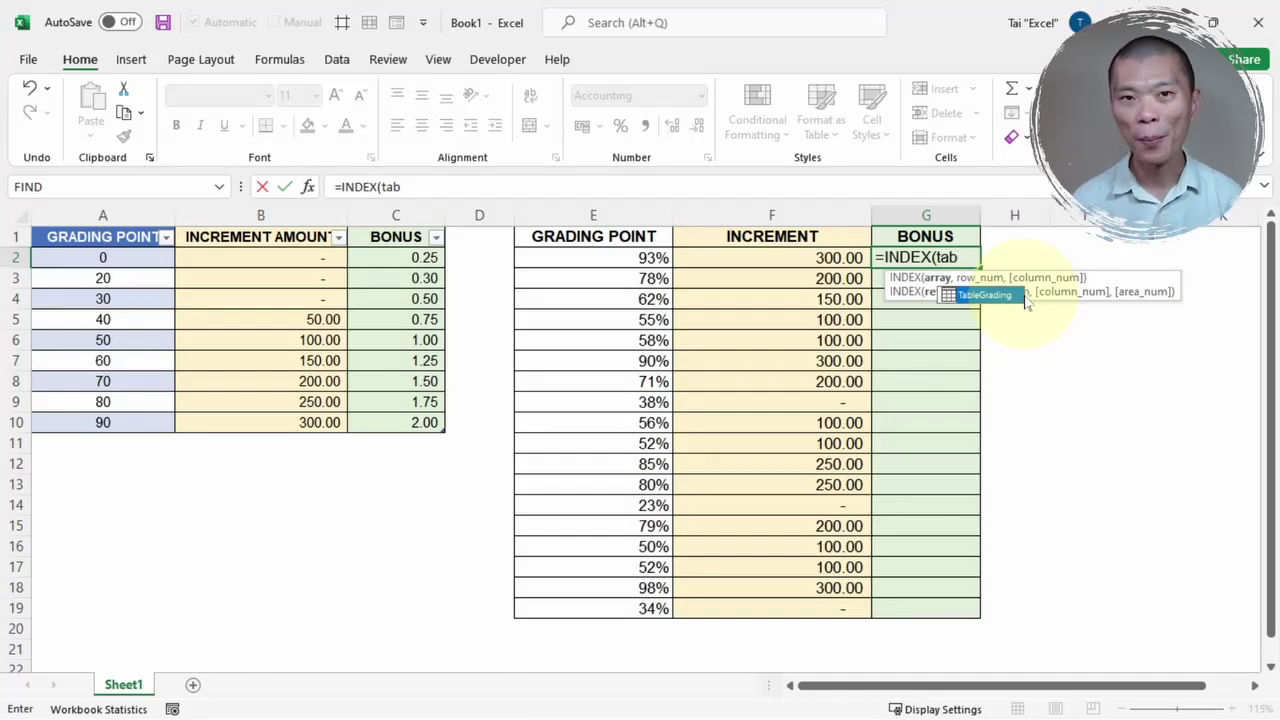
{"action": "key", "text": "Tab"}
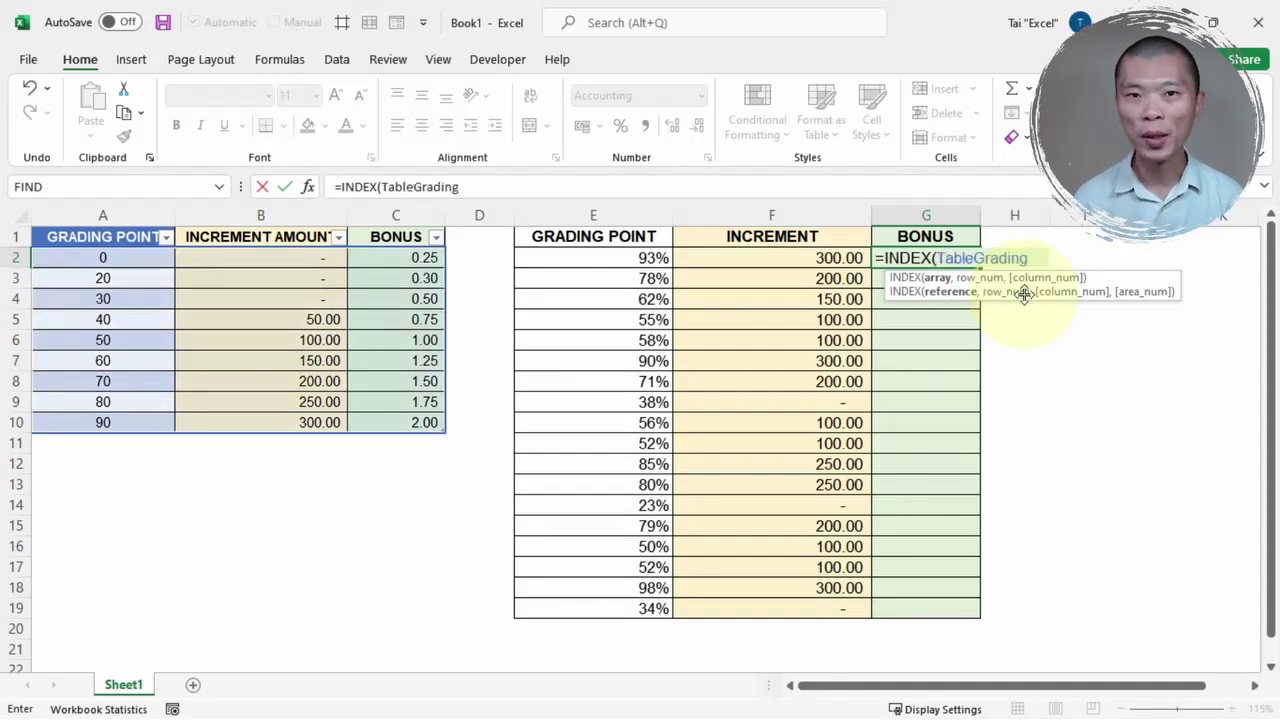
{"action": "type", "text": "[Bo"}
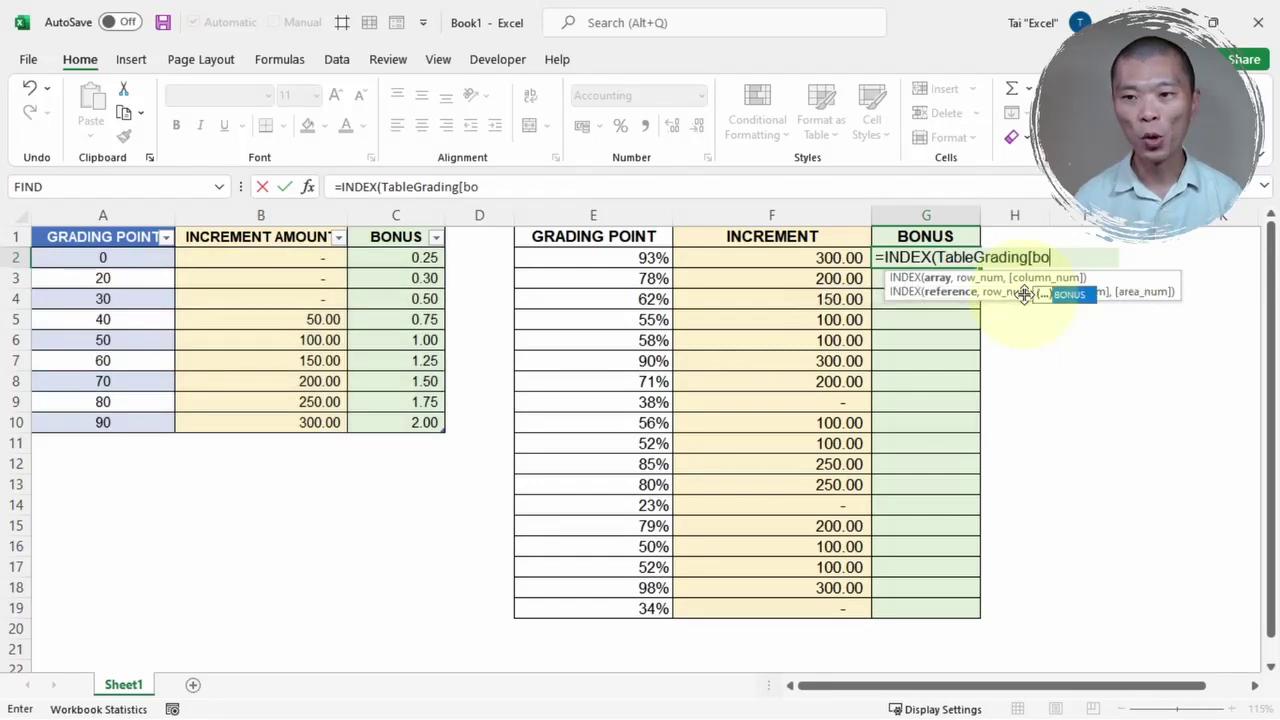
{"action": "key", "text": "Tab"}
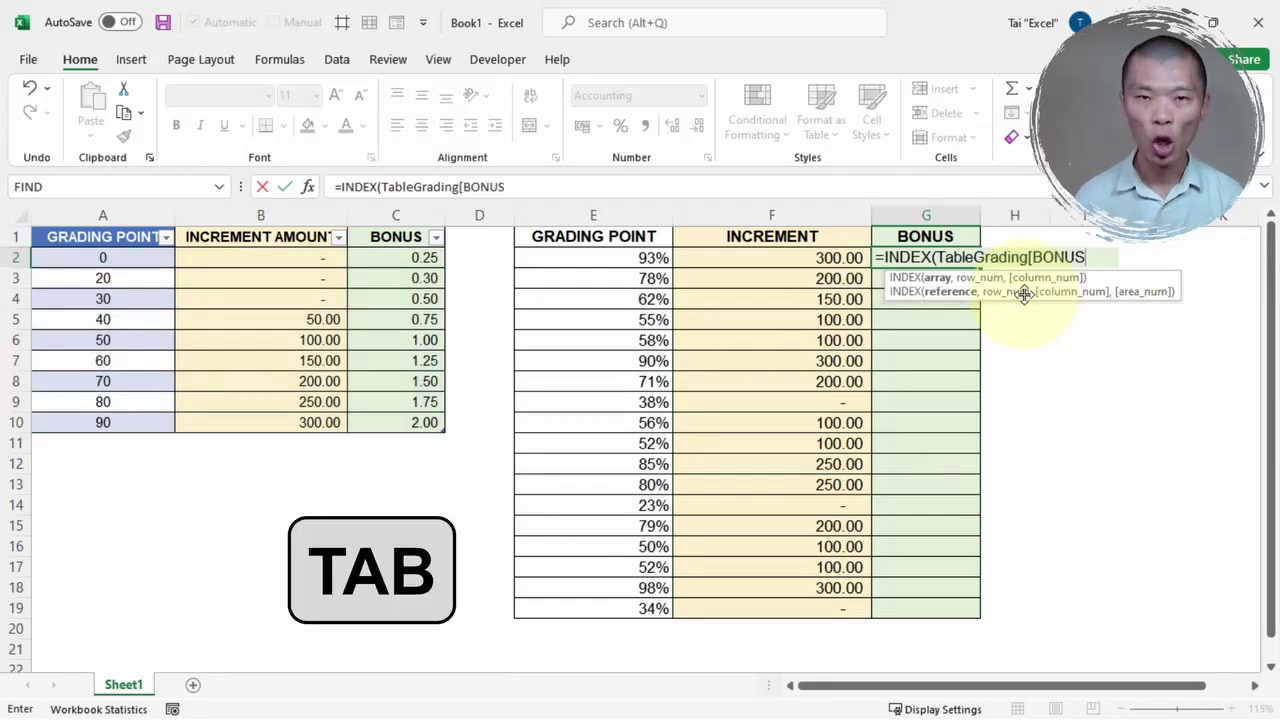
{"action": "type", "text": "]"}
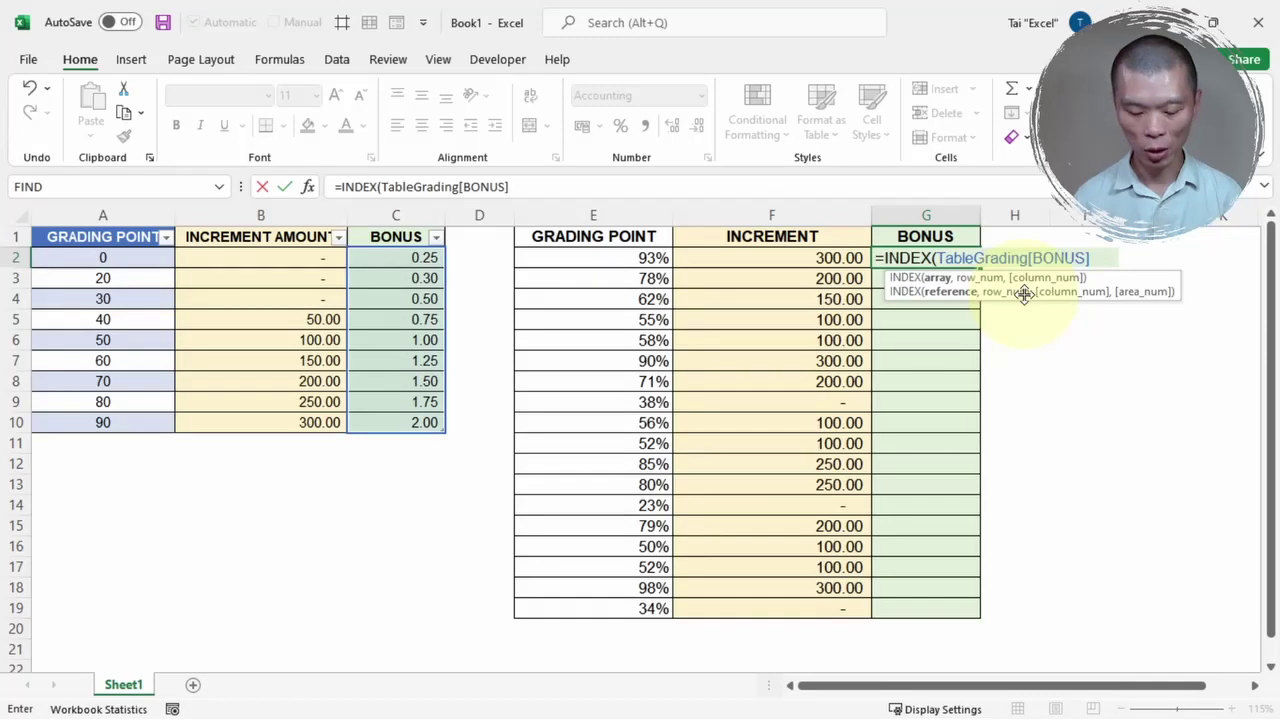
- Add a MATCH function as the row number in G2's INDEX formula, looking up E2*100 in TableGrading[GRADING POINT]
{"action": "type", "text": ",ma"}
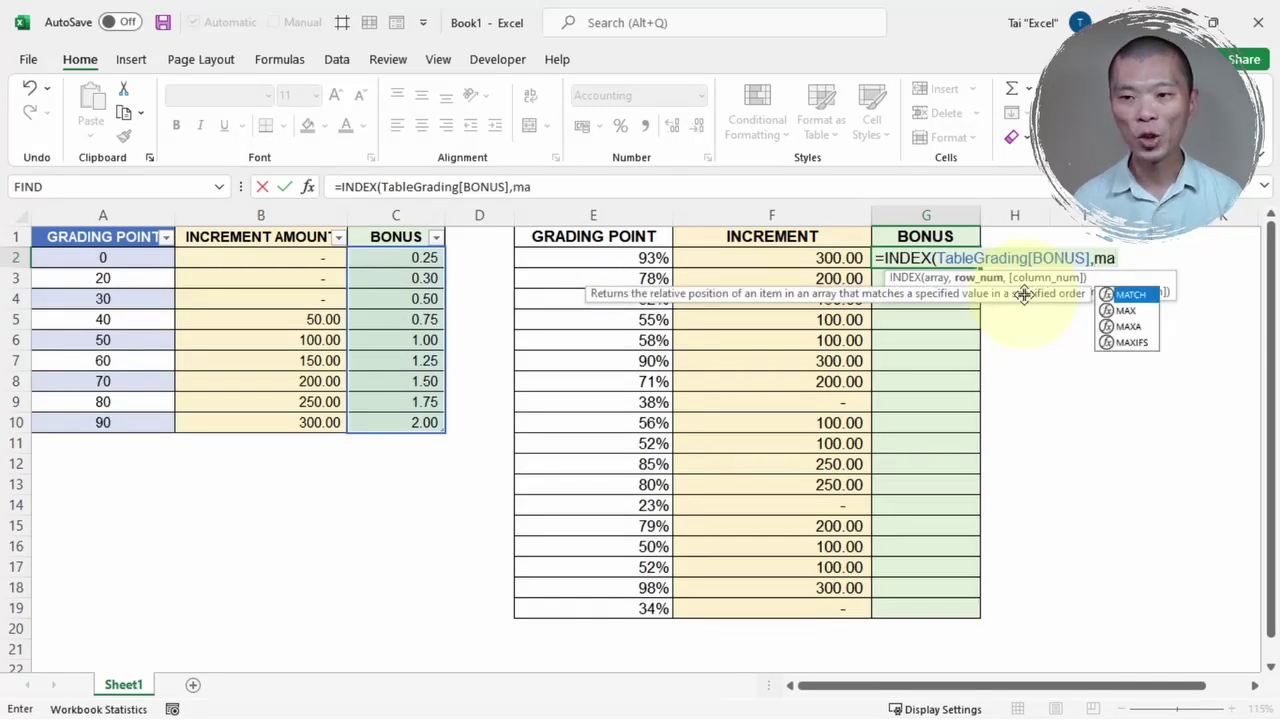
{"action": "key", "text": "Tab"}
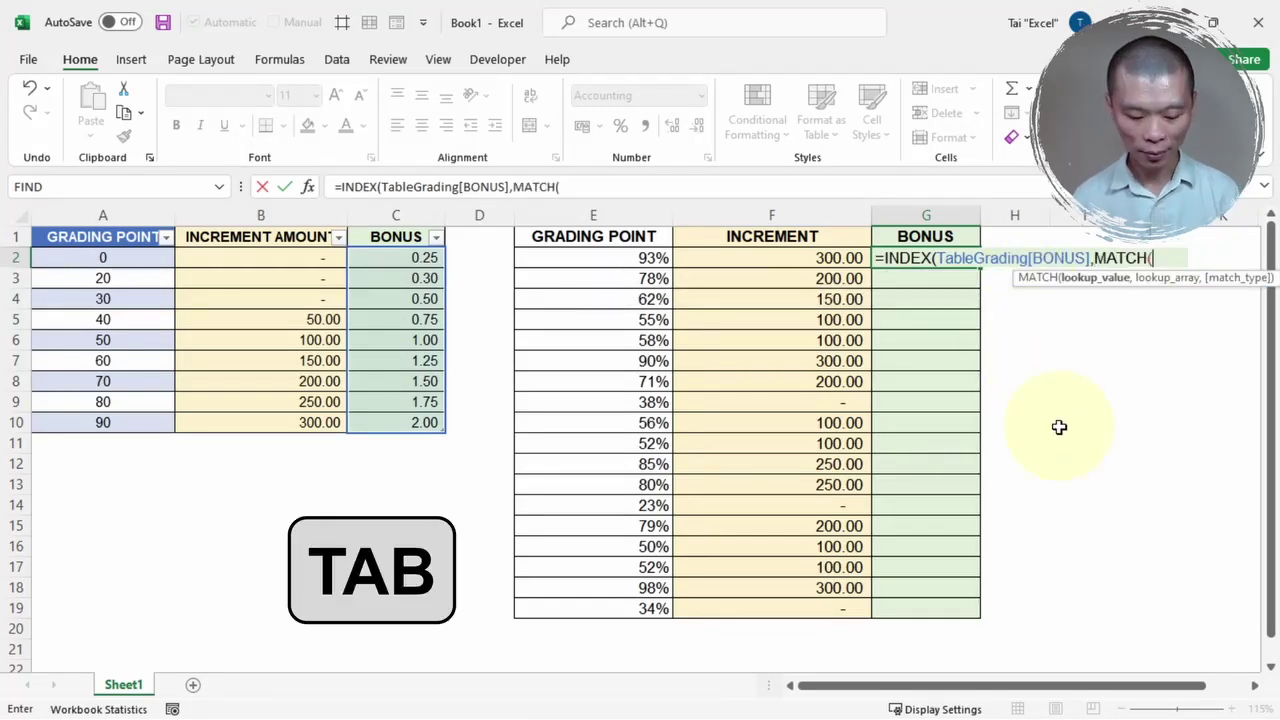
{"action": "left_click", "coordinate": [622, 257]}
{"action": "type", "text": "*"}
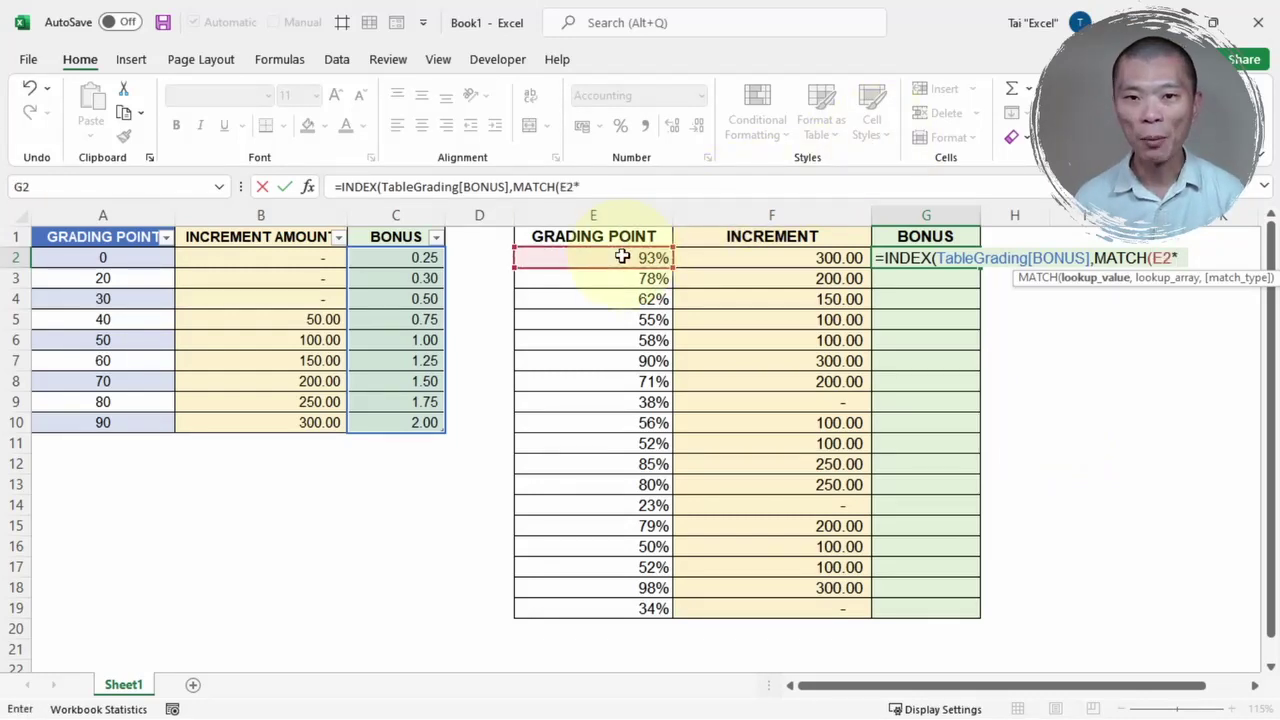
{"action": "type", "text": "100,"}
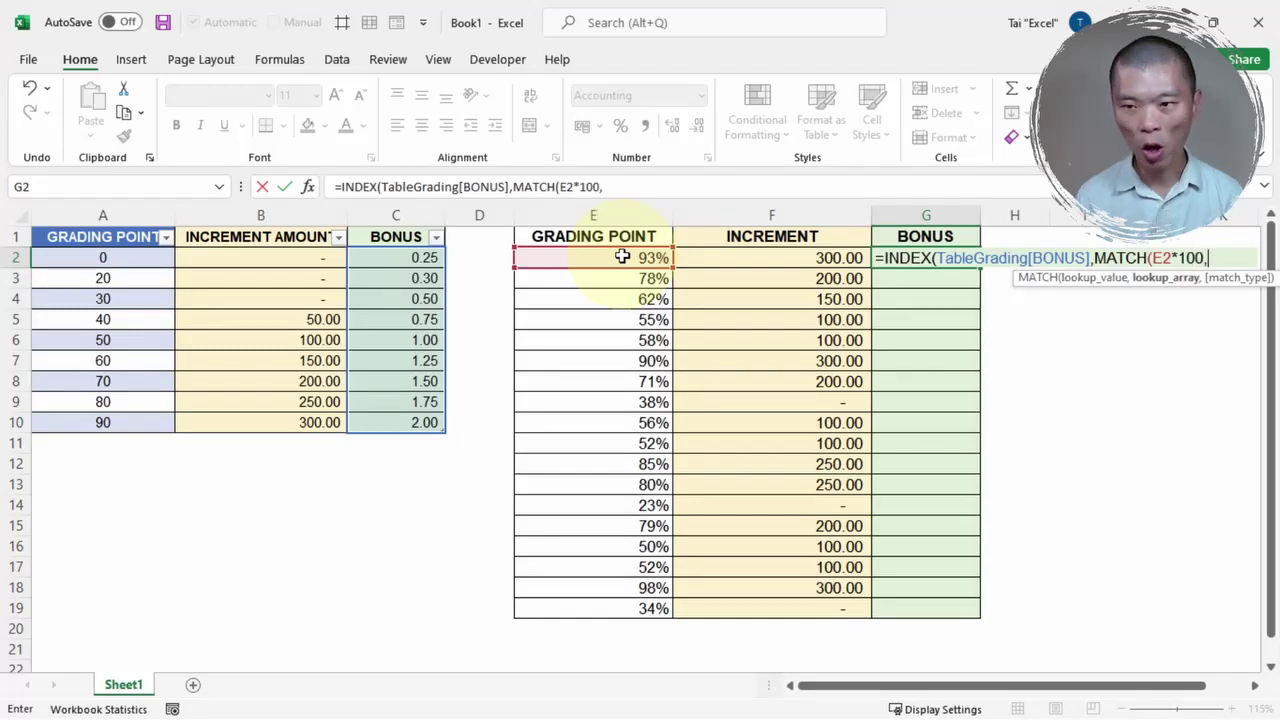
{"action": "type", "text": "tab"}
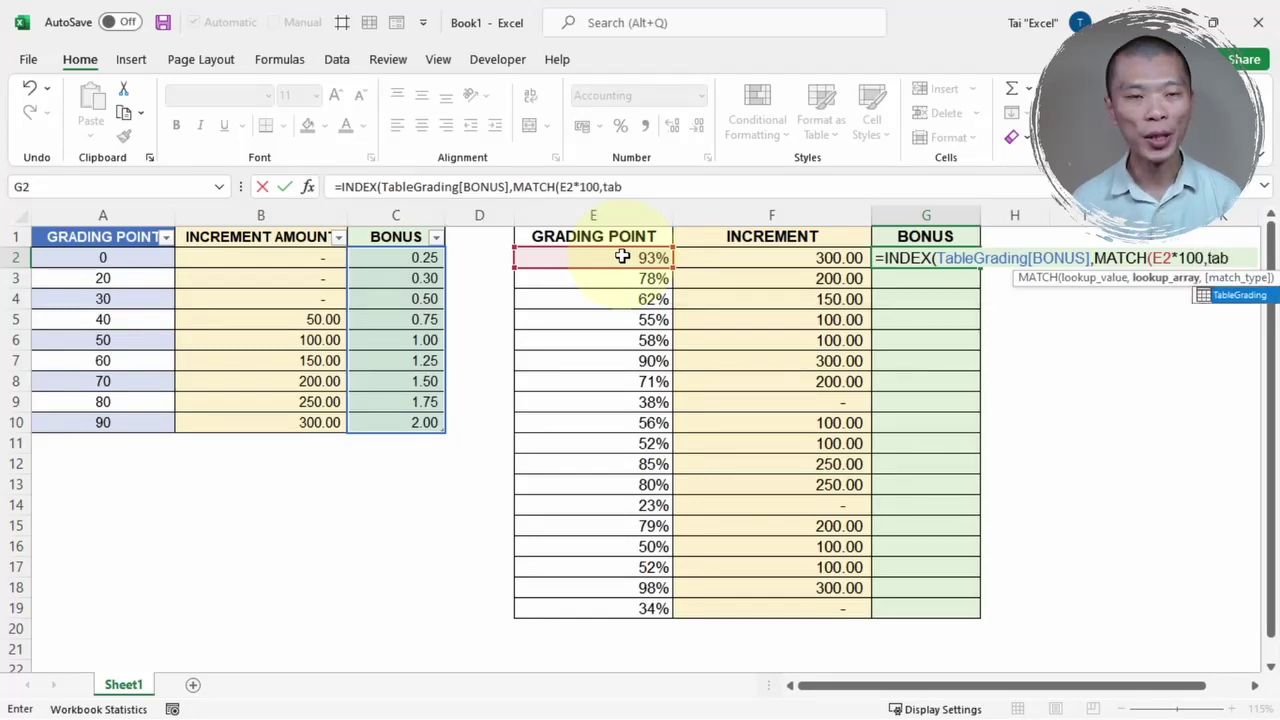
{"action": "key", "text": "Tab"}
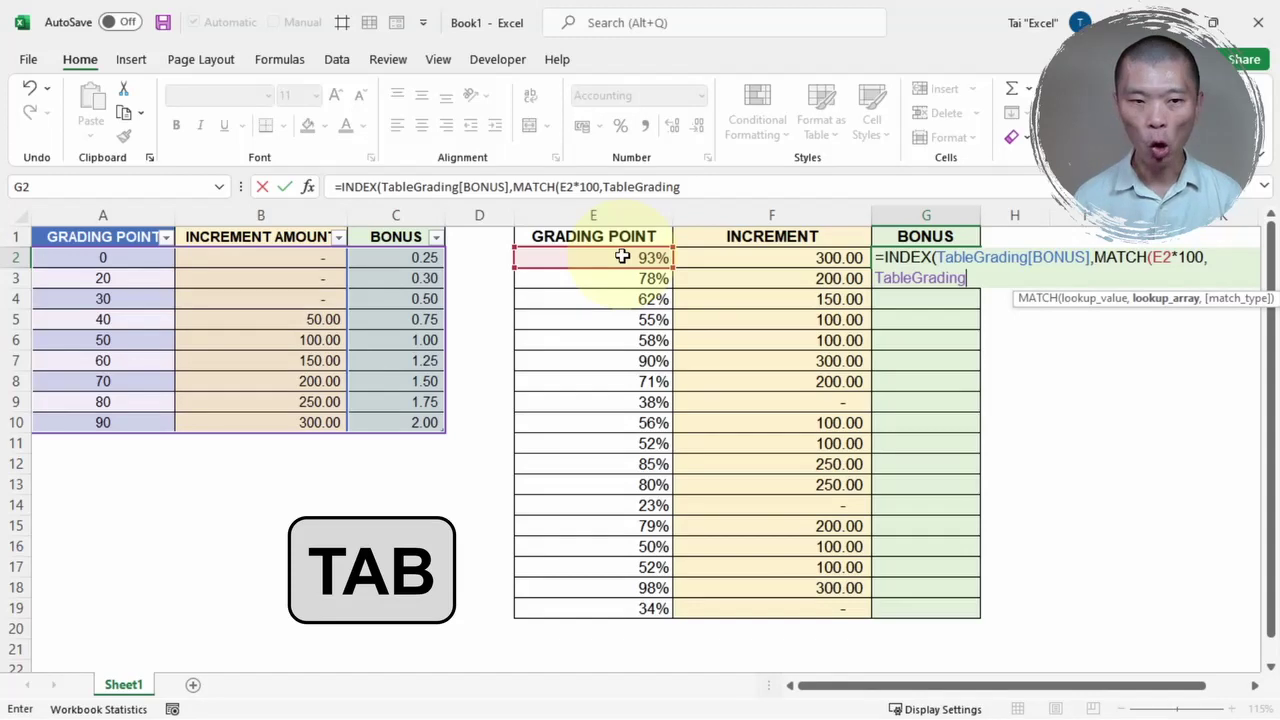
{"action": "type", "text": "[g"}
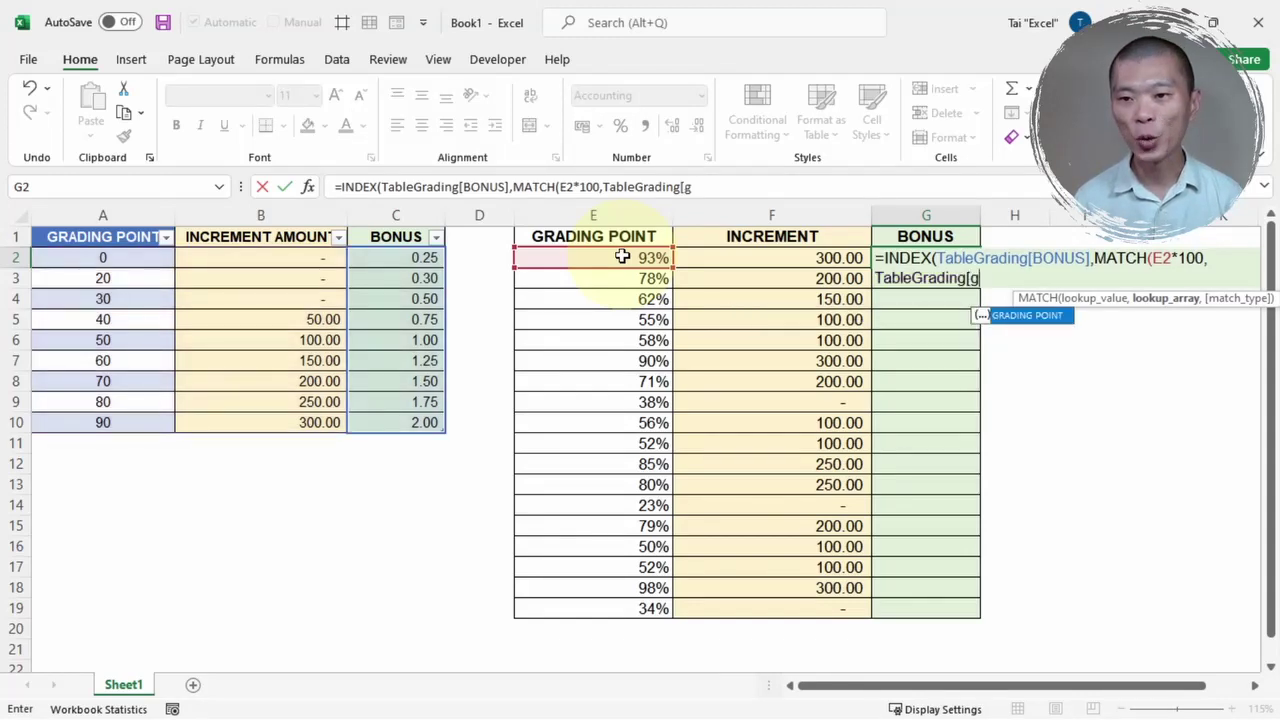
{"action": "key", "text": "Tab"}
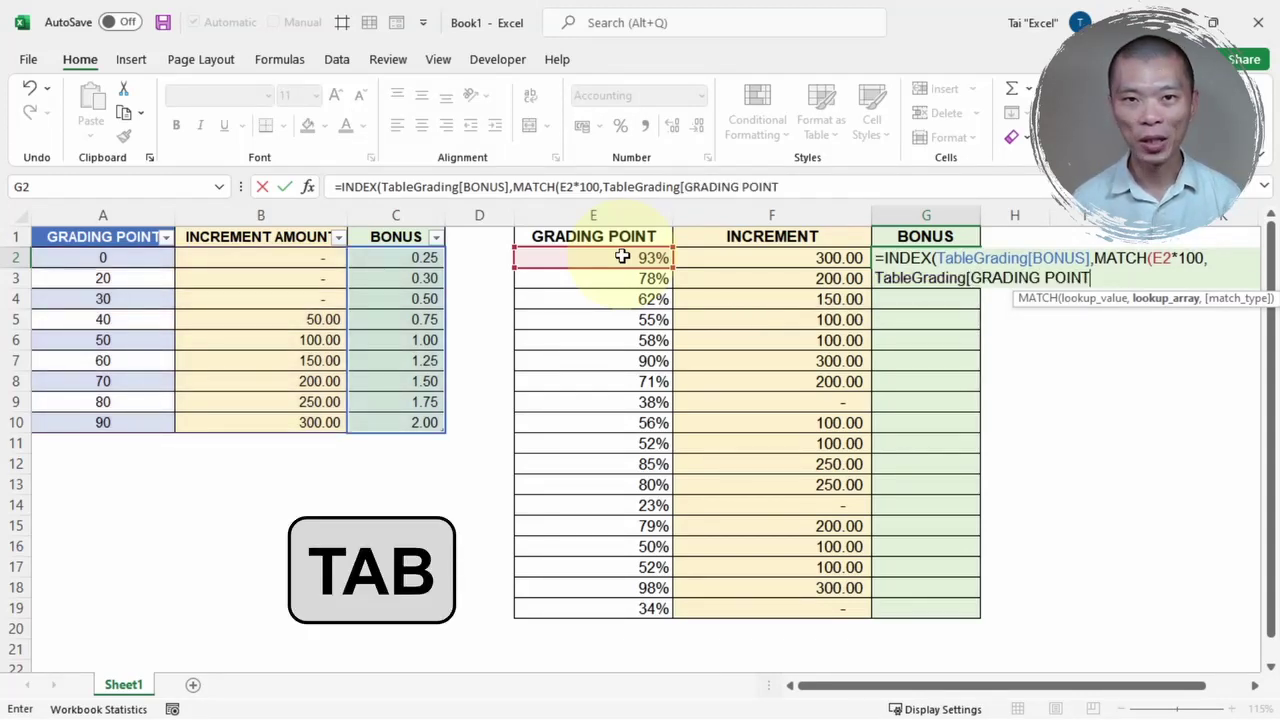
{"action": "type", "text": "],"}
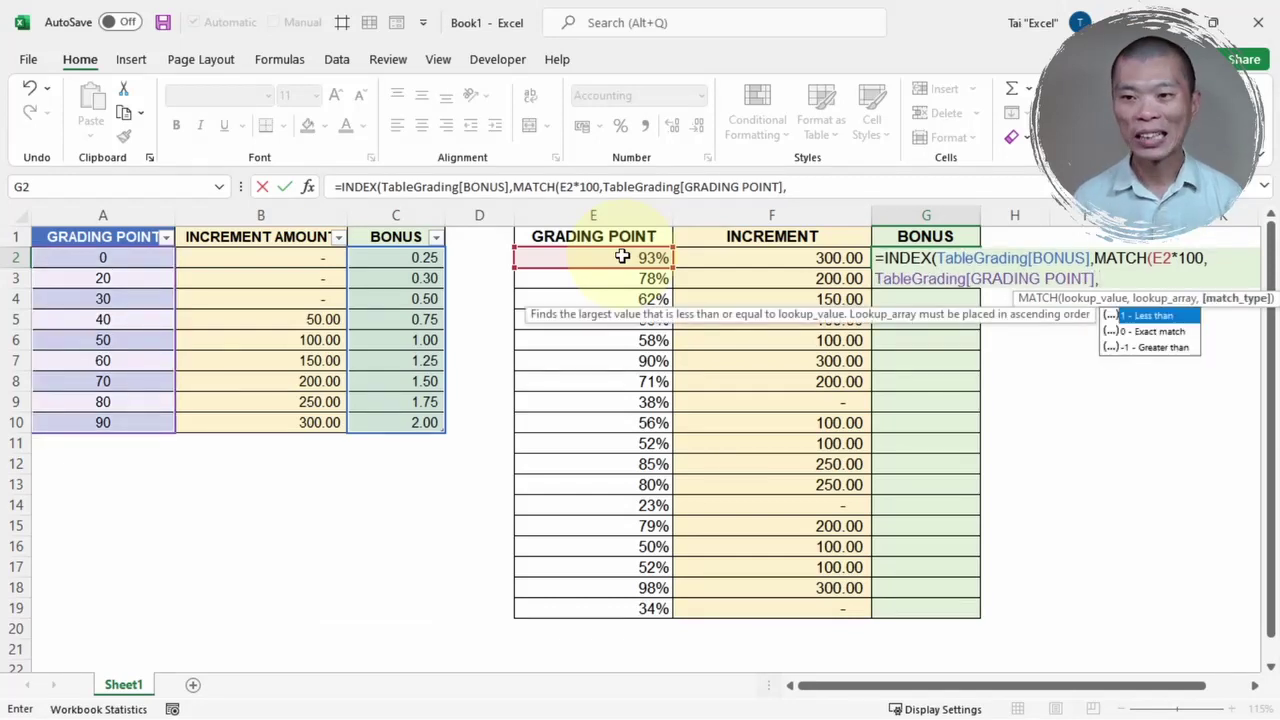
- Complete G2's MATCH with match type 1 (Less than), enter the formula and fill it down through G19
{"action": "key", "text": "Tab"}
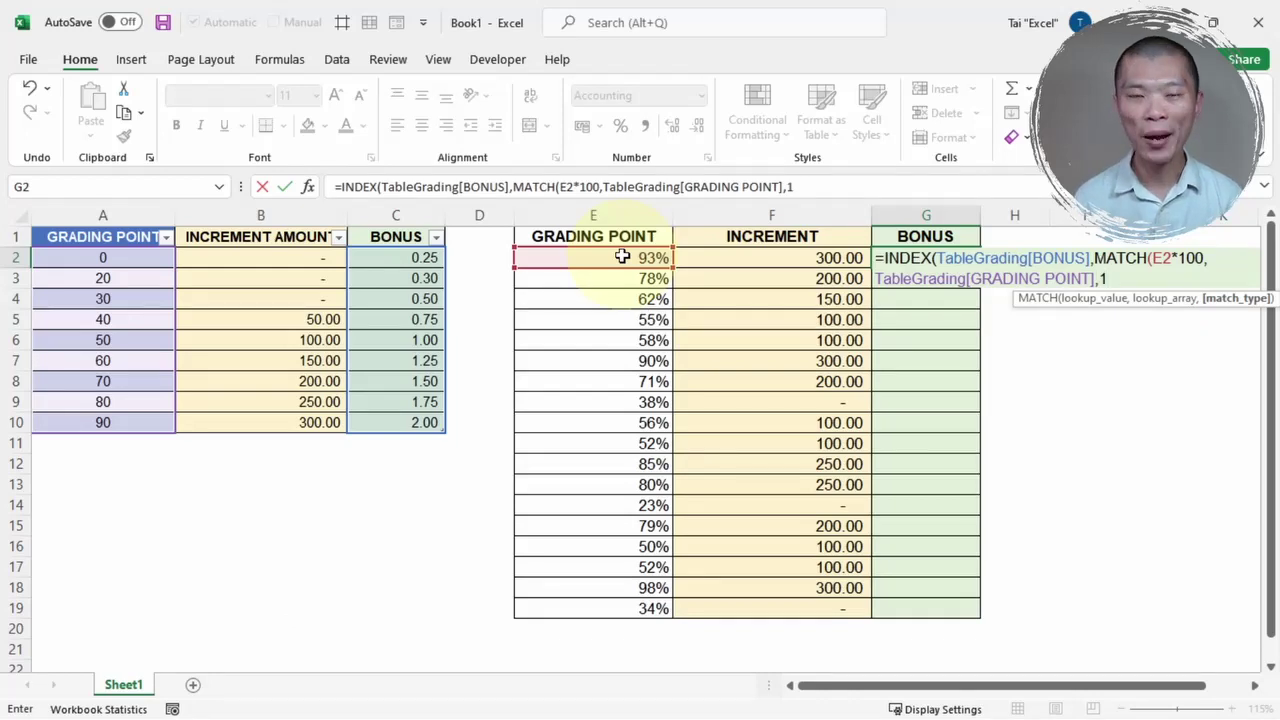
{"action": "type", "text": "))"}
{"action": "key", "text": "Return"}
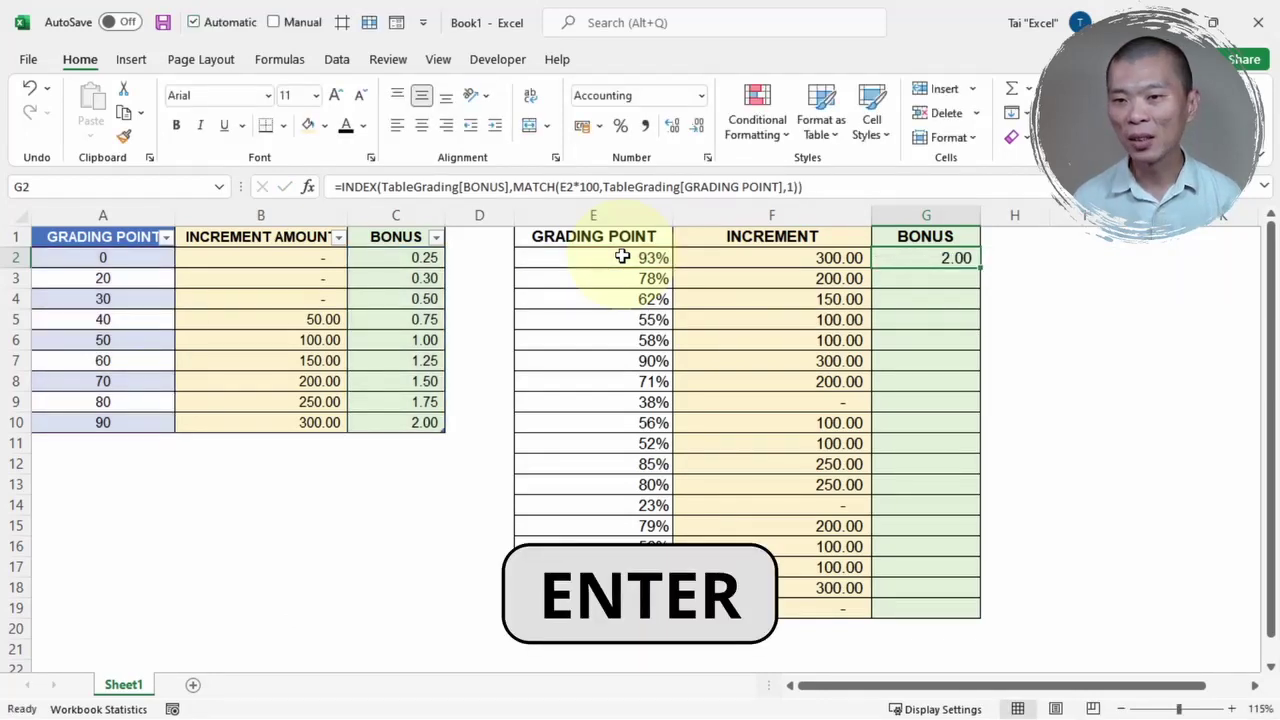
{"action": "double_click", "coordinate": [980, 269]}
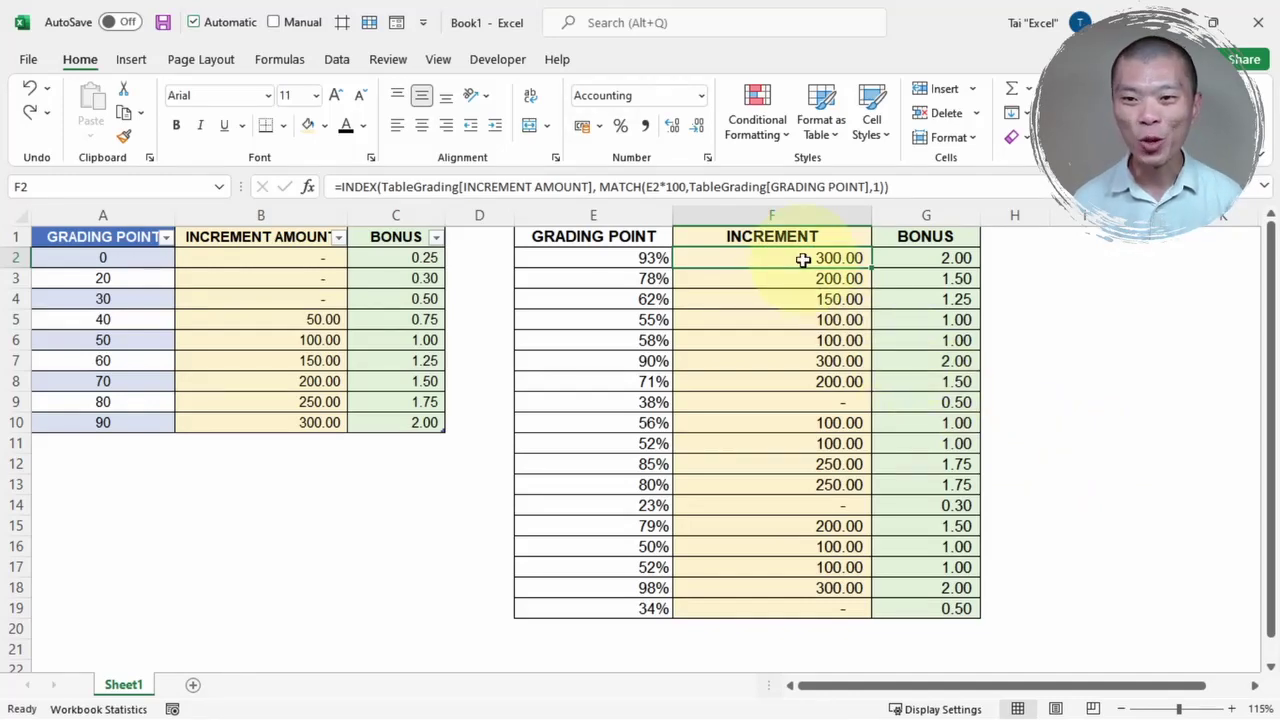
- Clear the INCREMENT and BONUS formulas from F2:G19 and return to cell F2
{"action": "key", "text": "shift+Right"}
{"action": "key", "text": "ctrl+shift+Down"}
{"action": "key", "text": "Delete"}
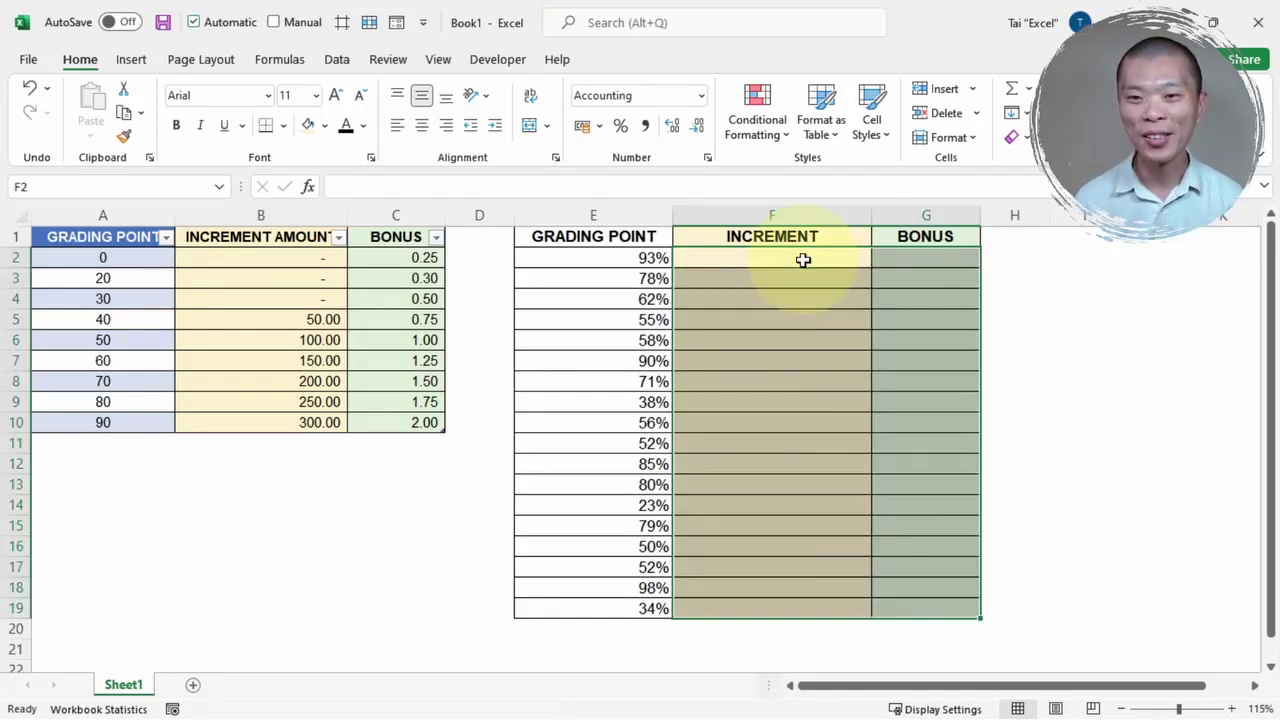
{"action": "key", "text": "Up"}
{"action": "key", "text": "Down"}
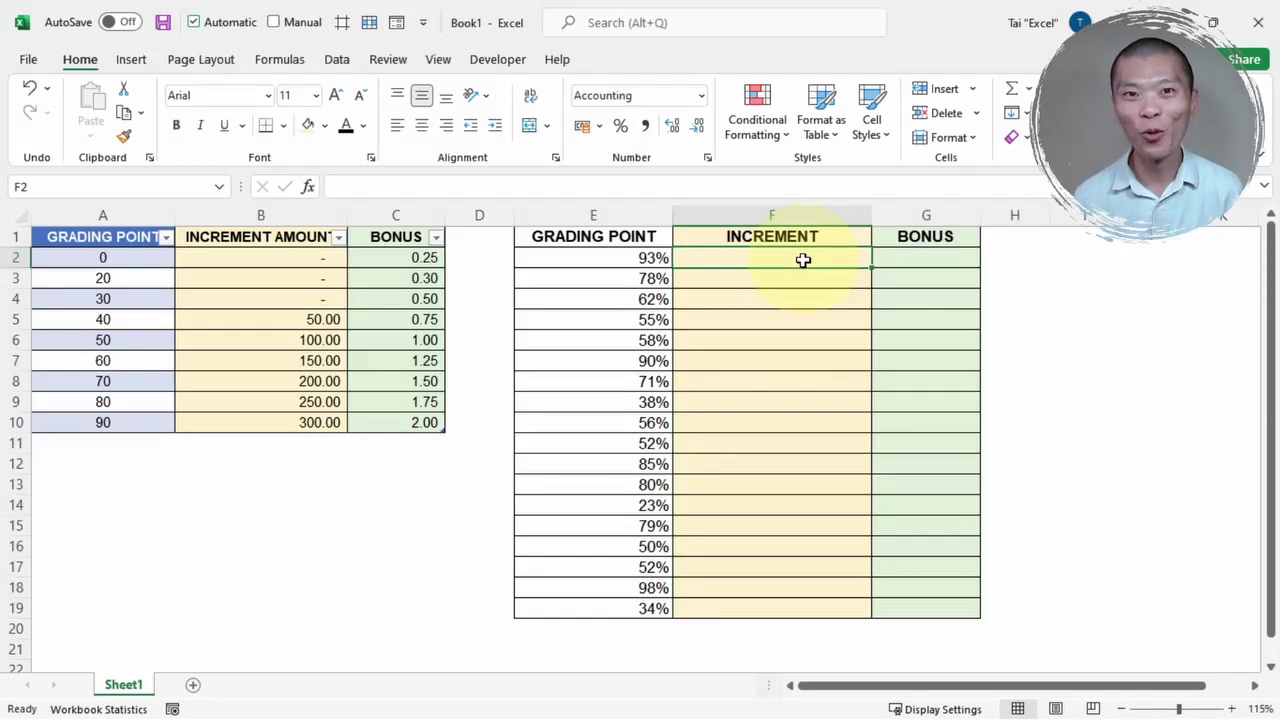
- Begin an XLOOKUP formula in cell F2 with E2*100 as the lookup value
{"action": "type", "text": "=xl"}
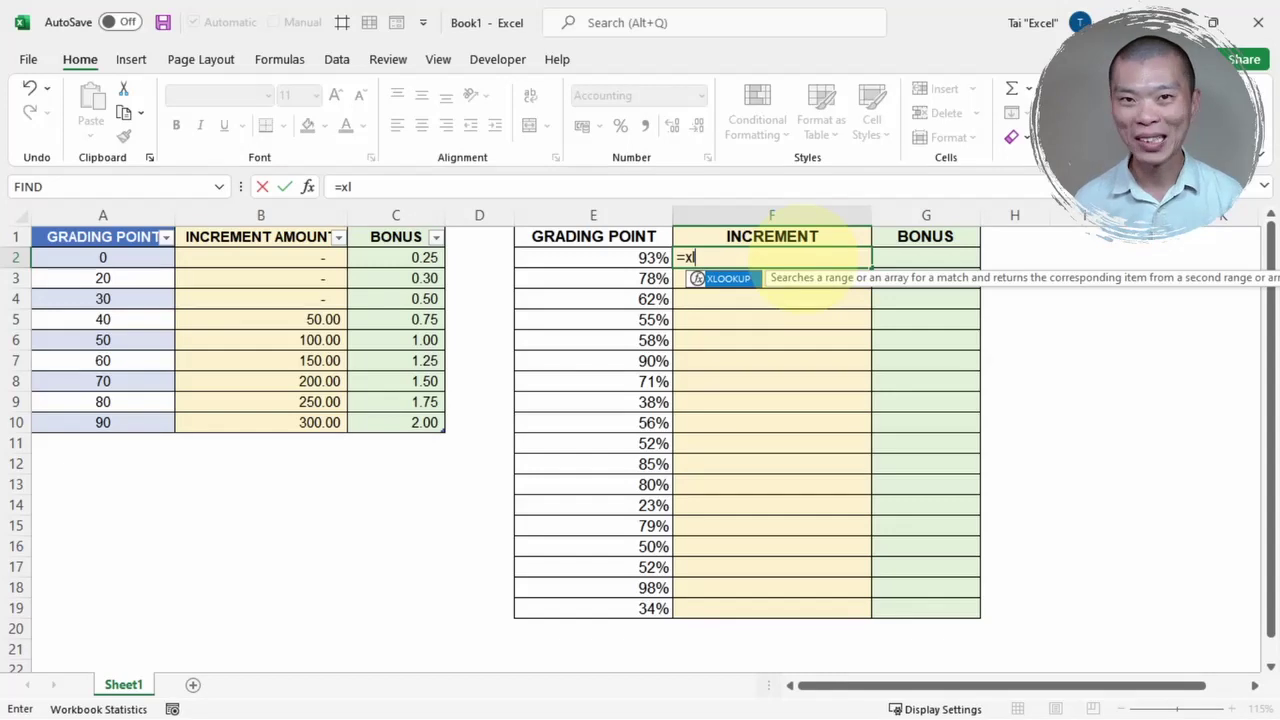
{"action": "key", "text": "Tab"}
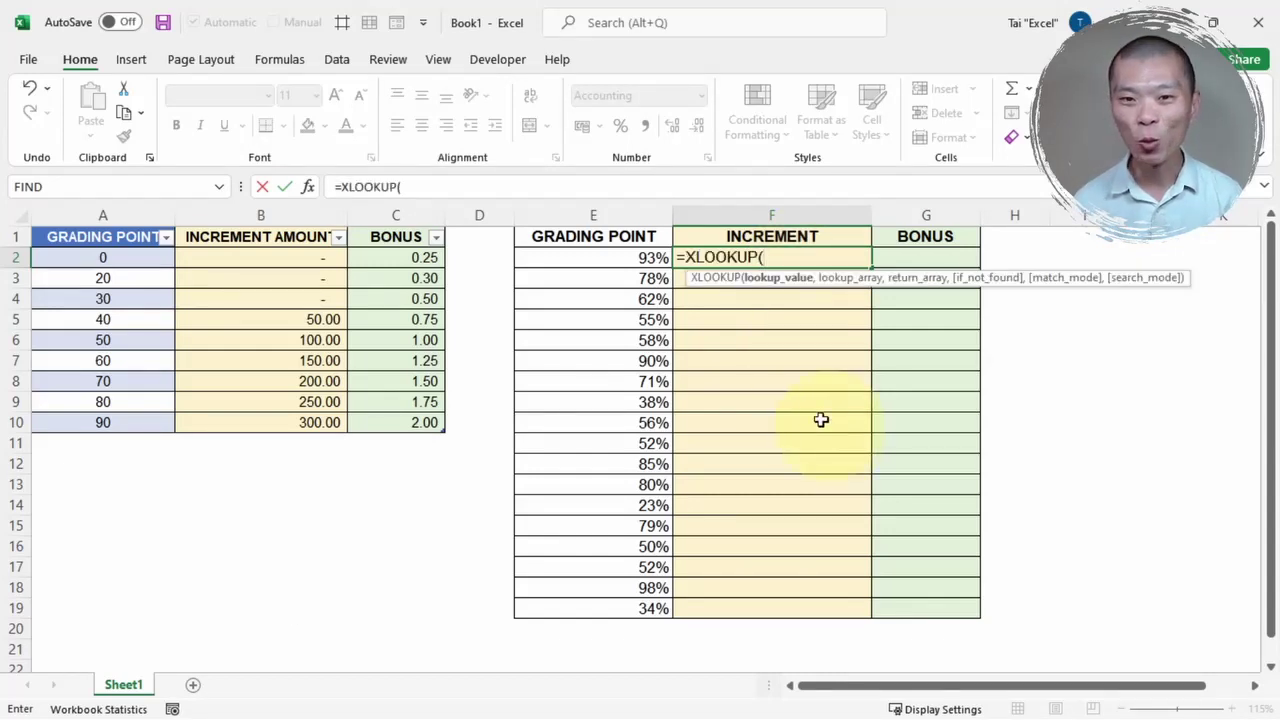
{"action": "left_click", "coordinate": [591, 254]}
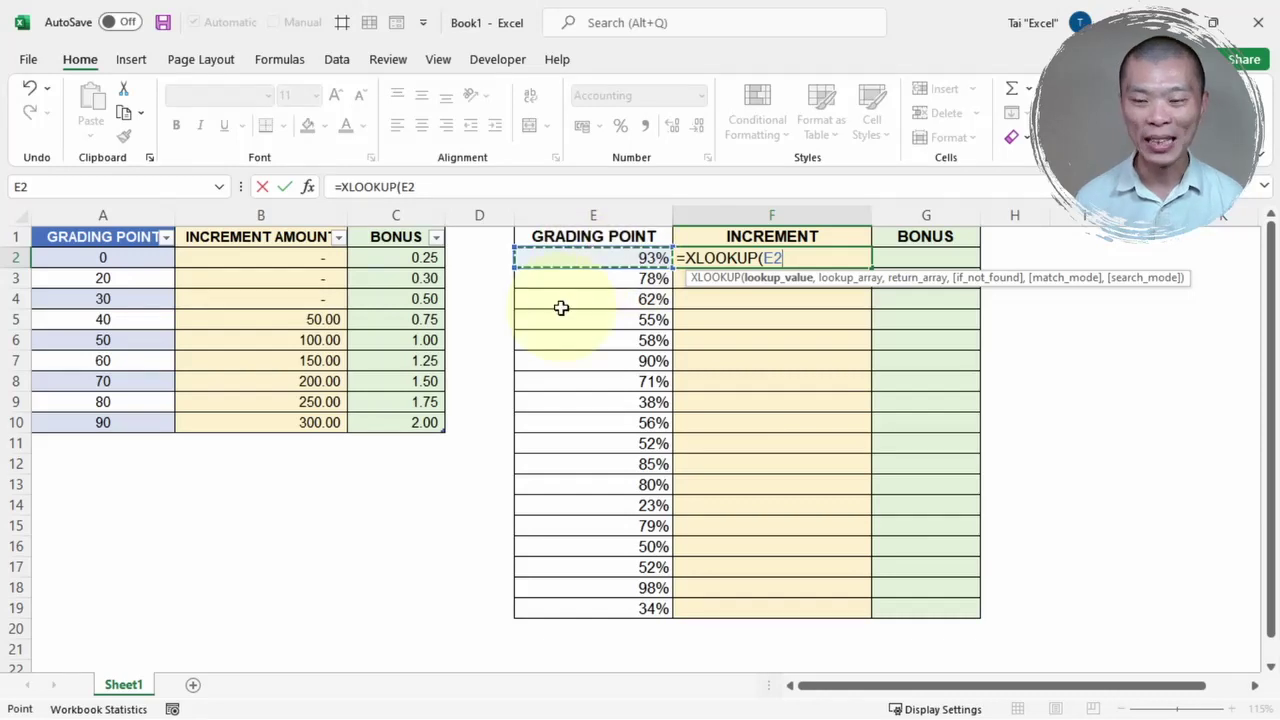
{"action": "type", "text": "*100"}
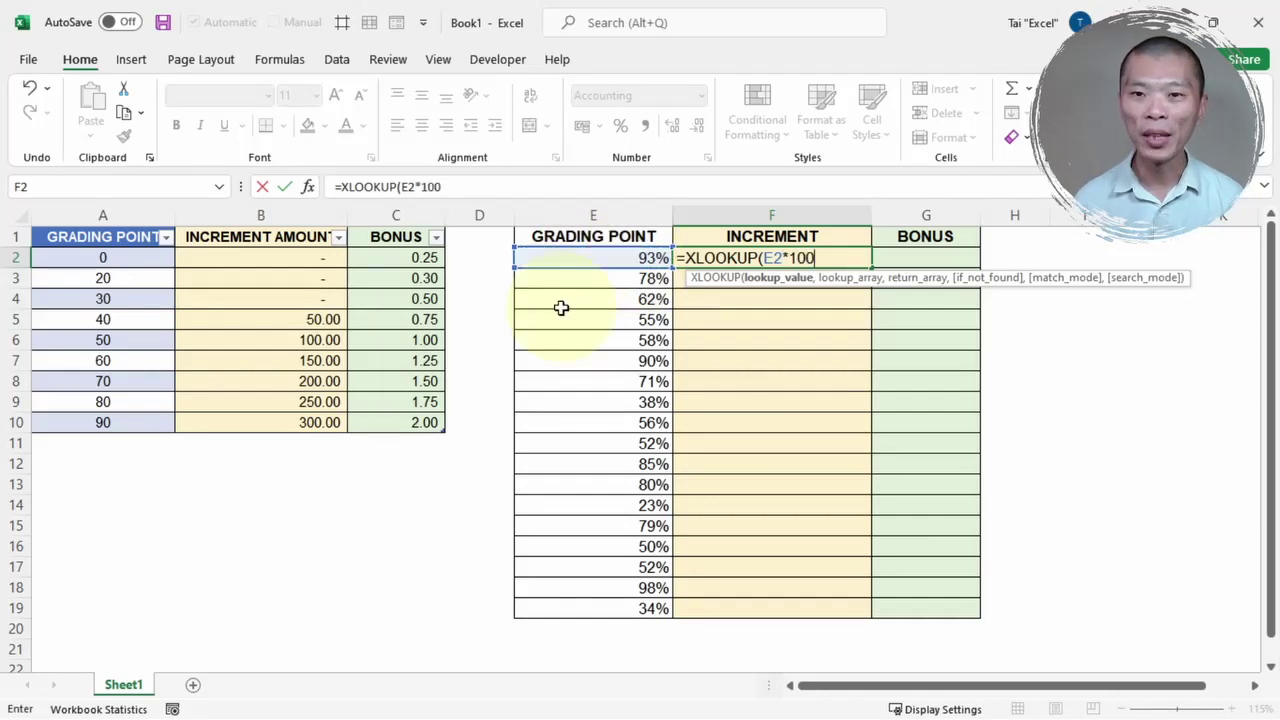
{"action": "type", "text": ","}
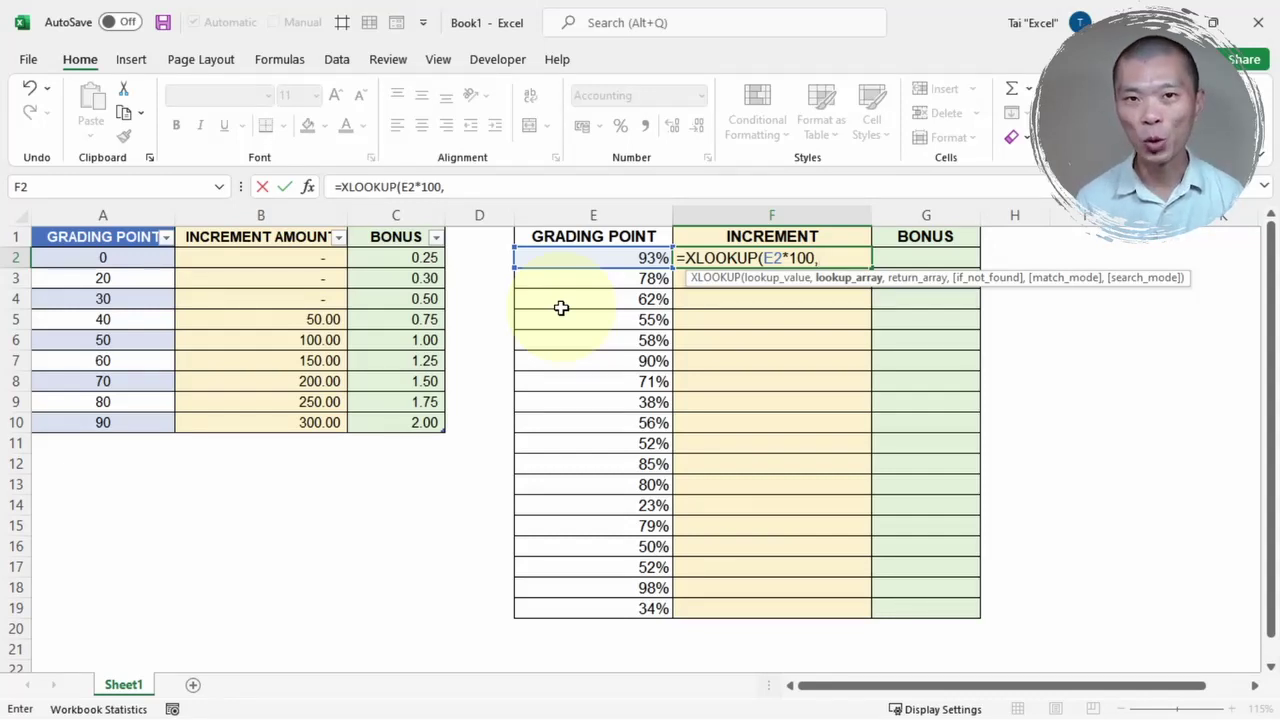
- Set the lookup array of F2's XLOOKUP to TableGrading[GRADING POINT]
{"action": "type", "text": "tab"}
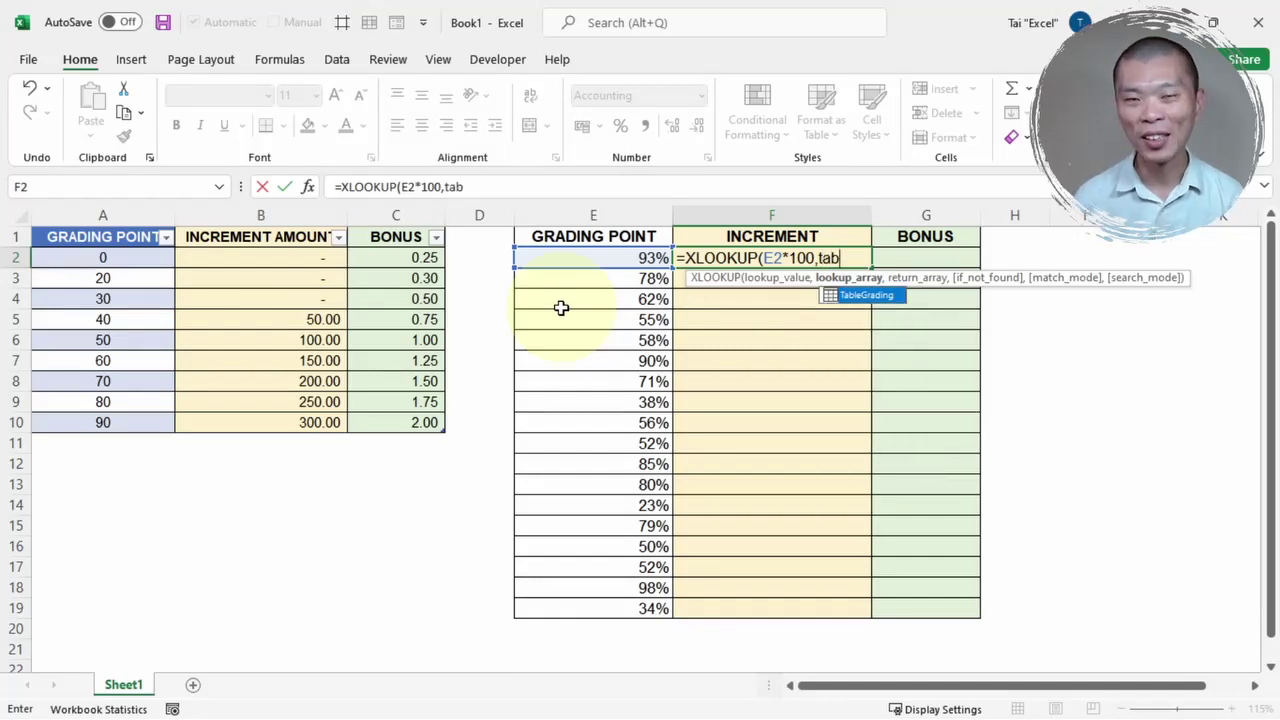
{"action": "key", "text": "Tab"}
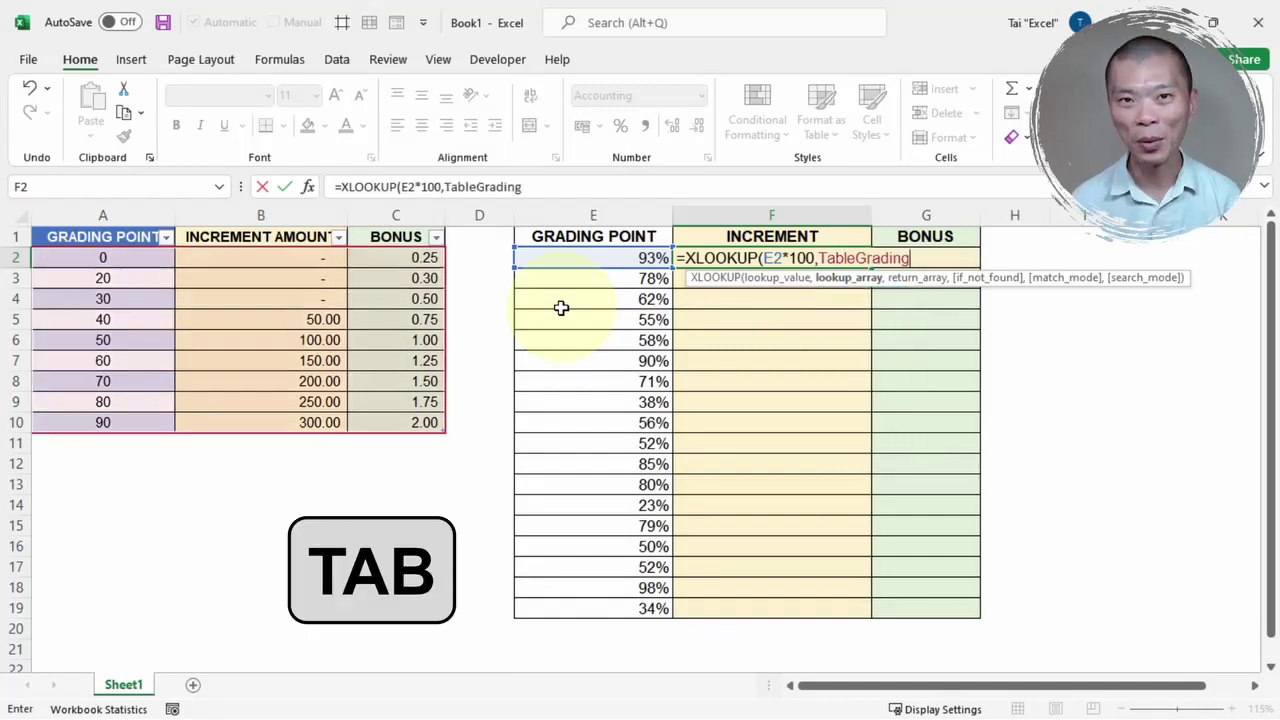
{"action": "type", "text": "[g"}
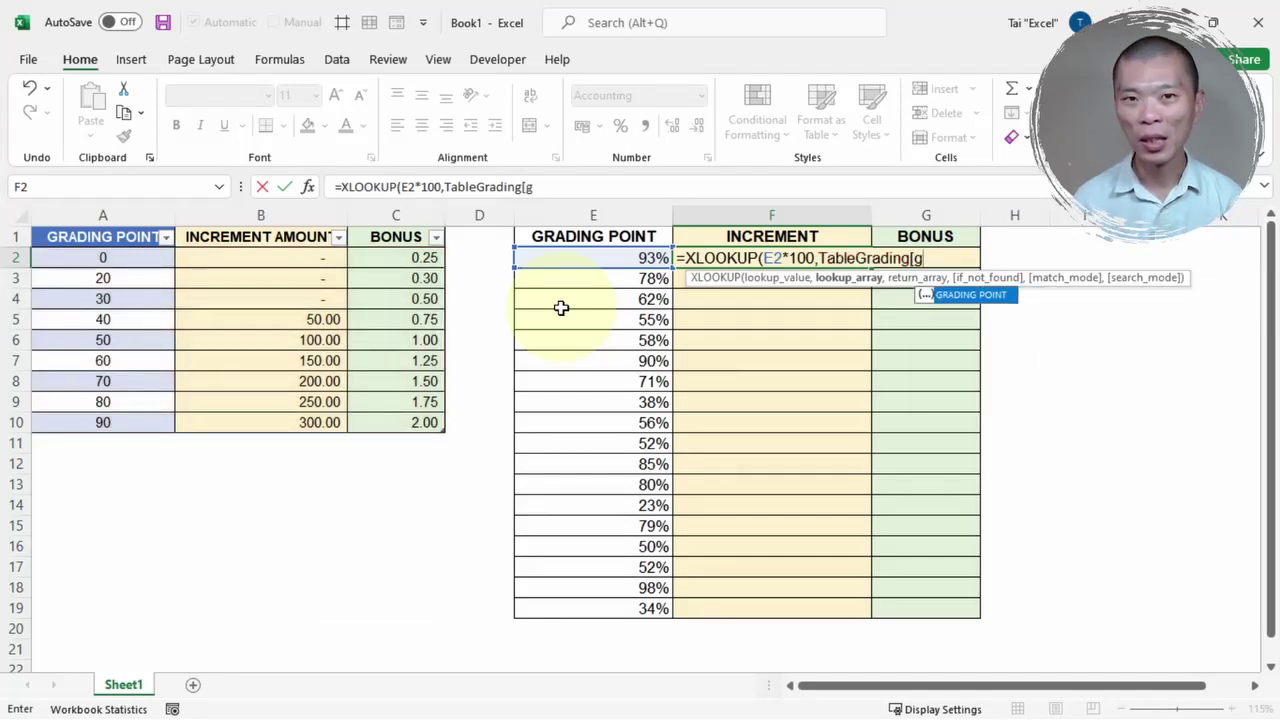
{"action": "key", "text": "Tab"}
{"action": "type", "text": "]"}
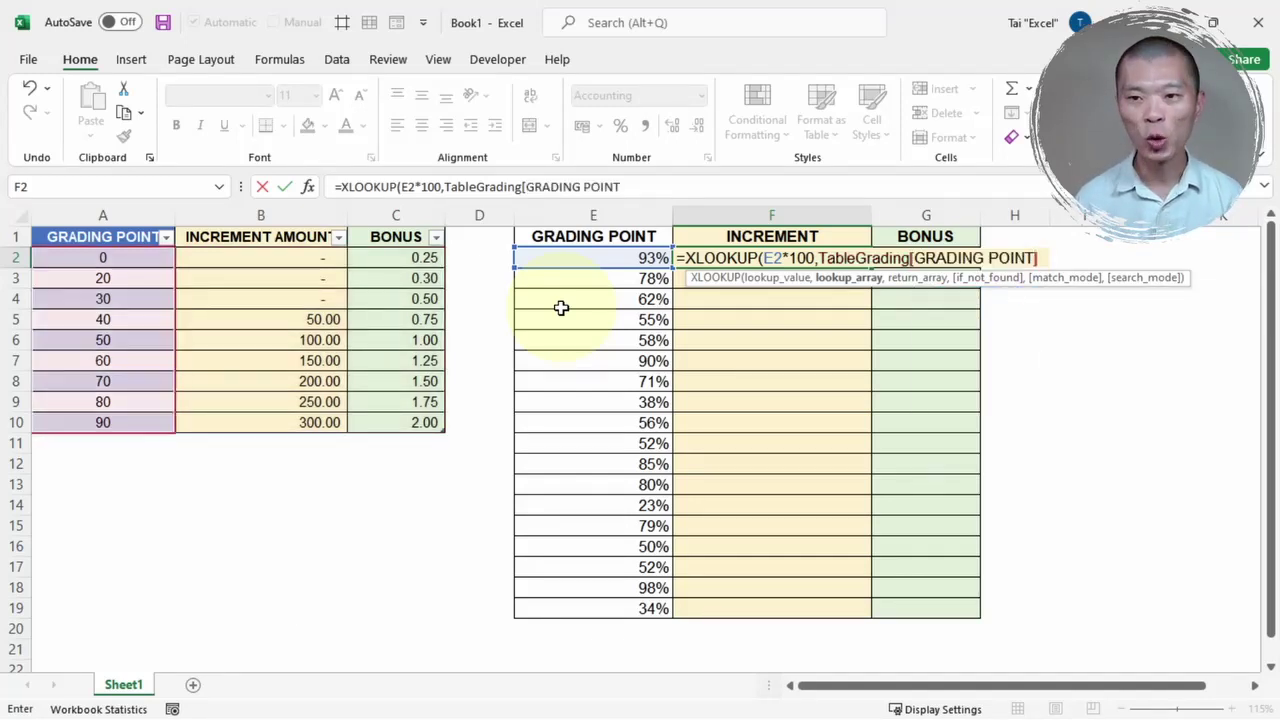
{"action": "type", "text": ","}
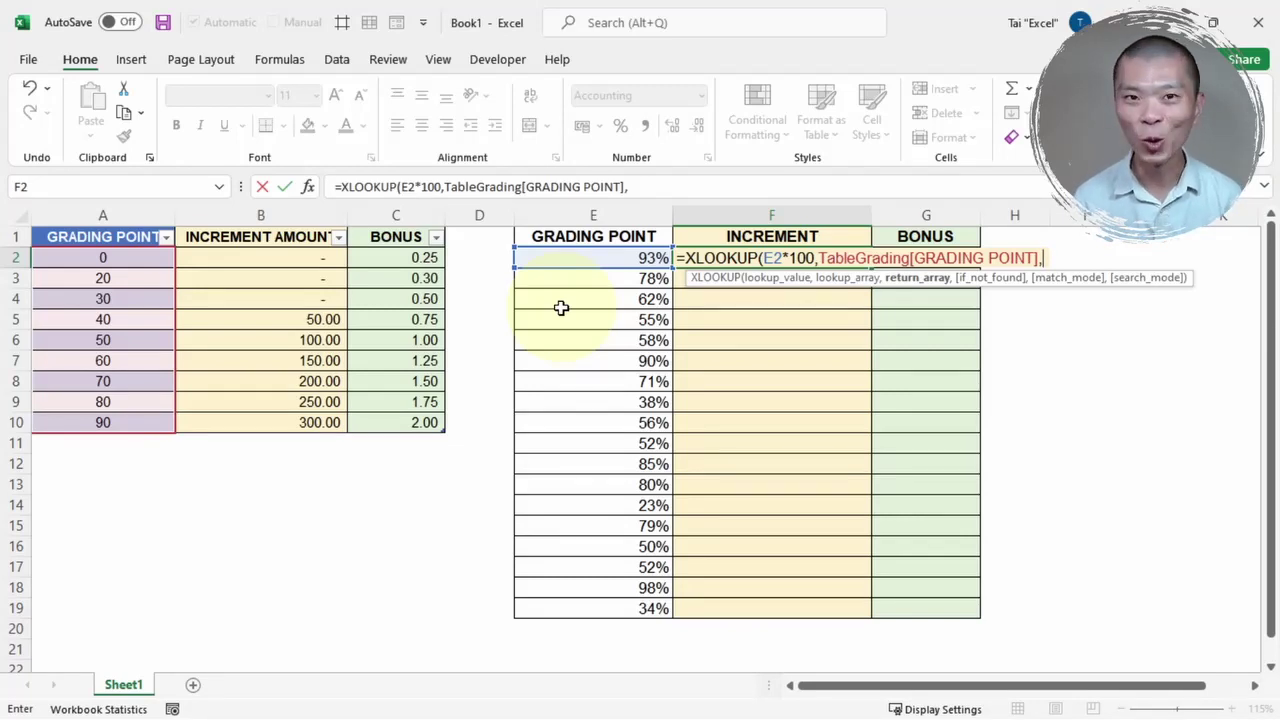
- Set the return array of F2's XLOOKUP to TableGrading[INCREMENT AMOUNT]
{"action": "type", "text": "tab"}
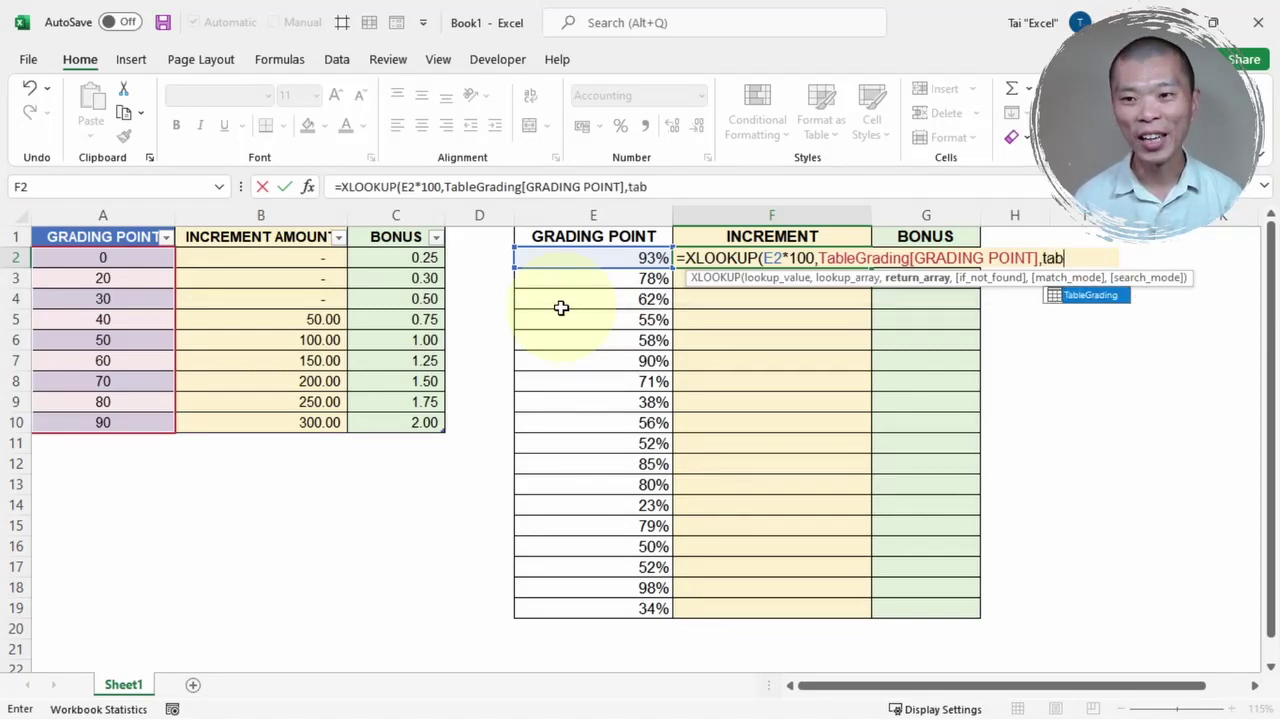
{"action": "key", "text": "Tab"}
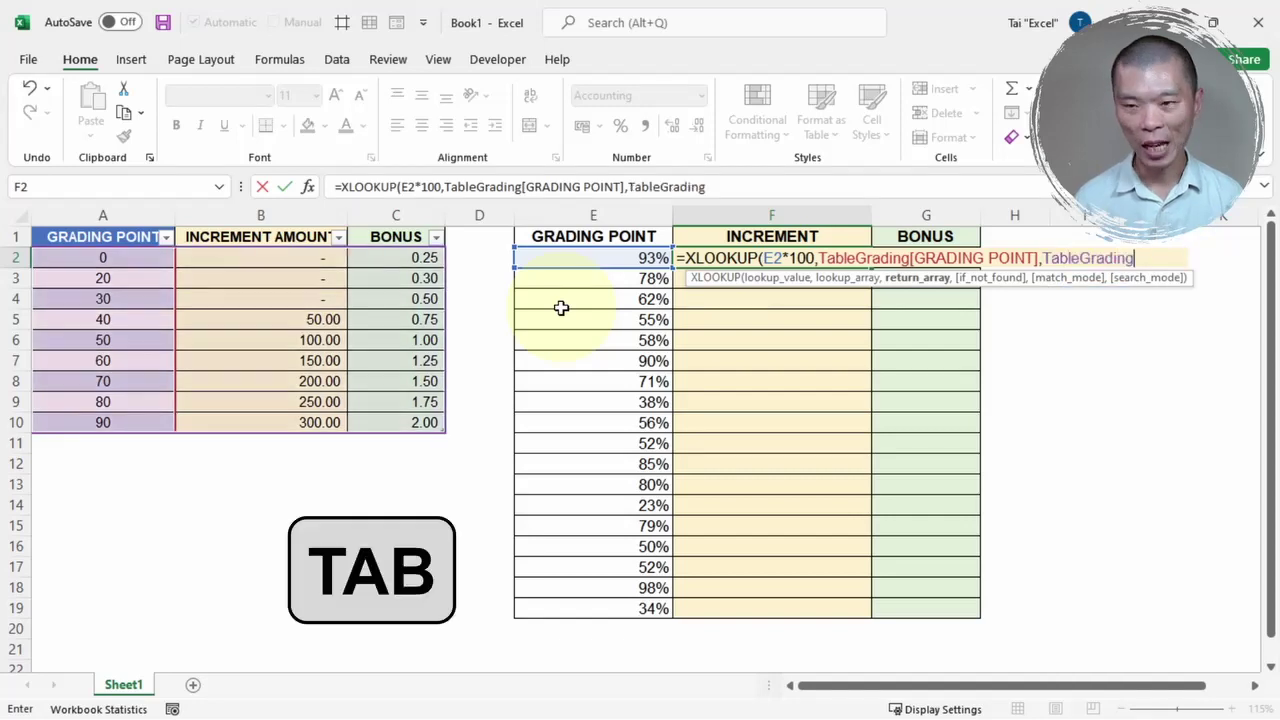
{"action": "type", "text": "["}
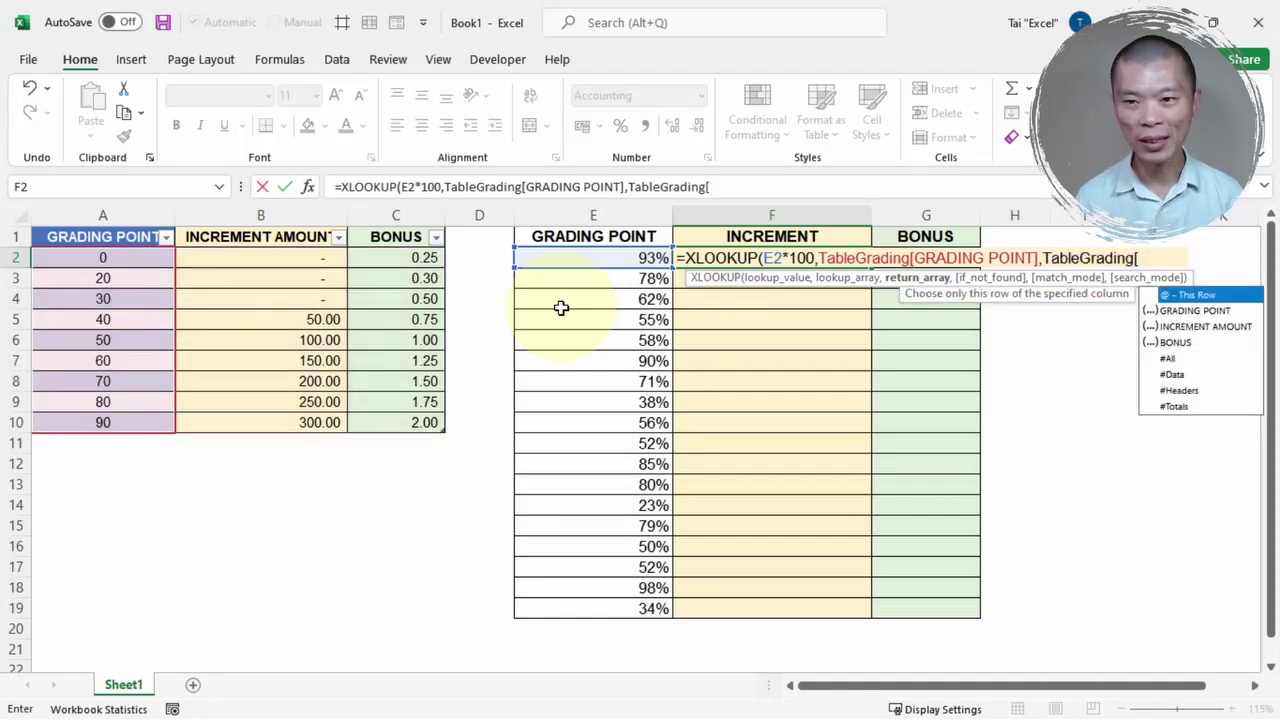
{"action": "type", "text": "in"}
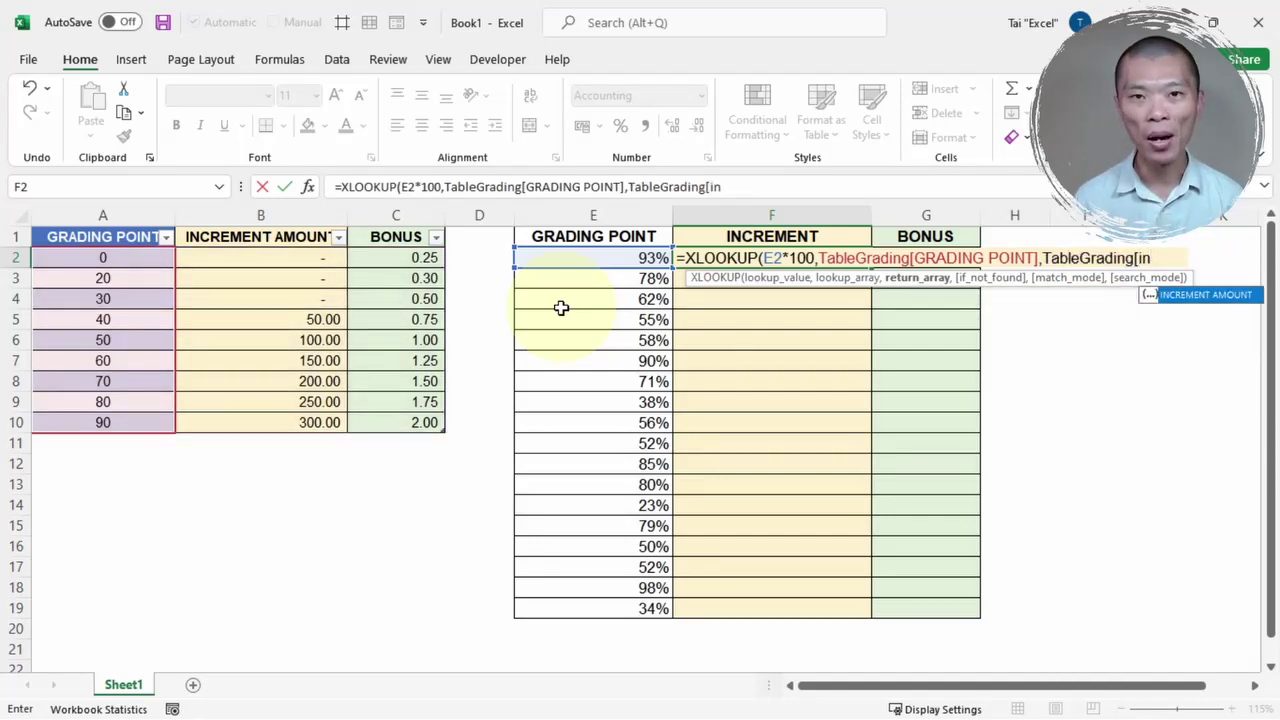
{"action": "key", "text": "Tab"}
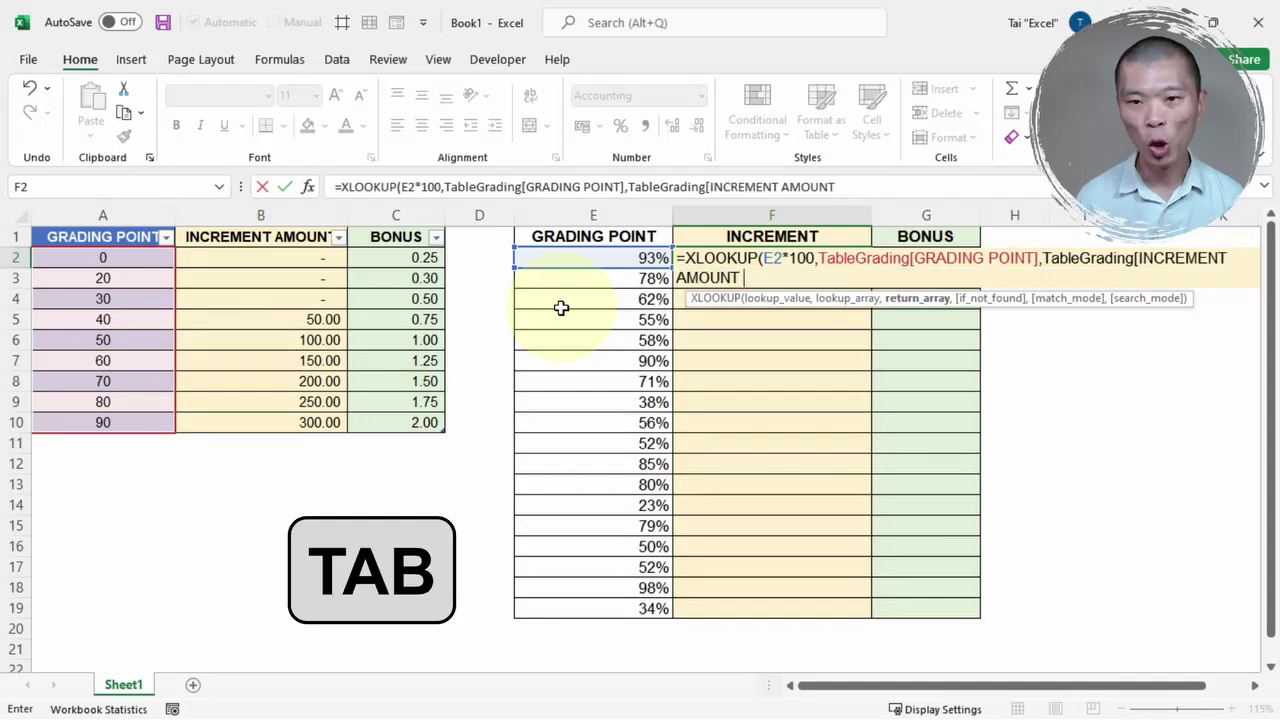
{"action": "type", "text": "],"}
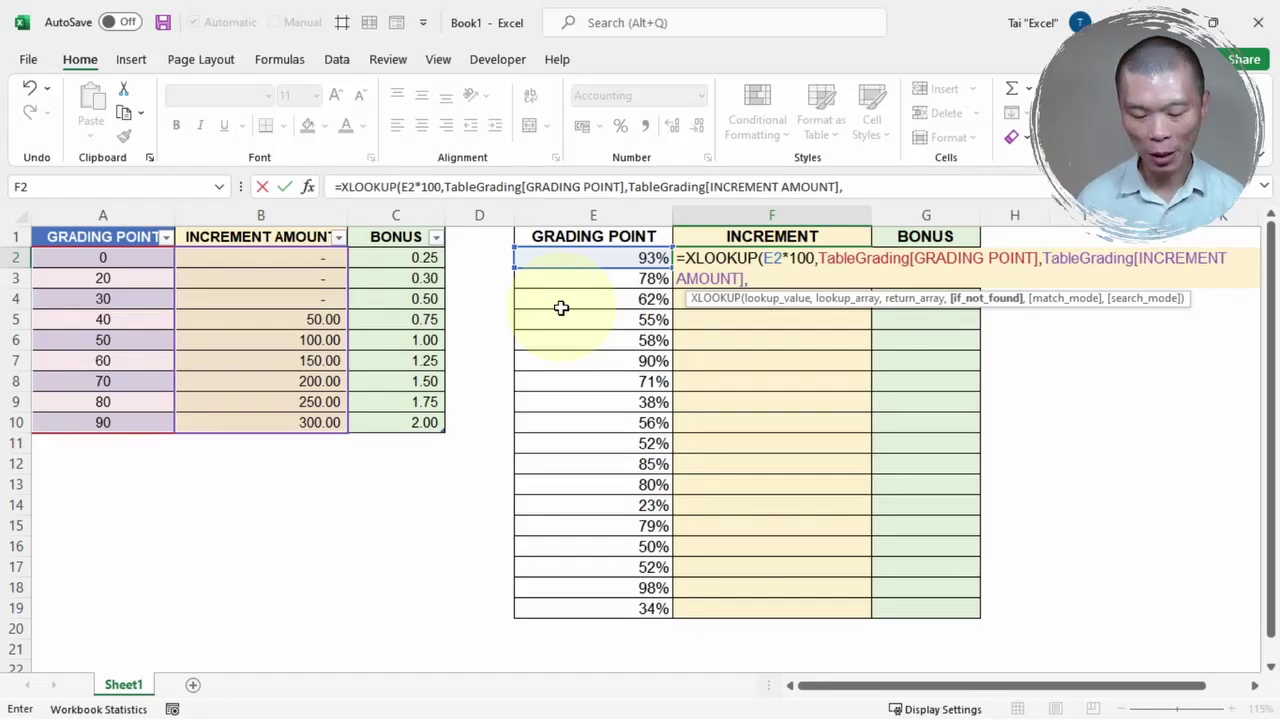
- Skip the if-not-found argument, set match mode -1 (Exact match or next smaller item) and enter F2's XLOOKUP formula
{"action": "type", "text": ","}
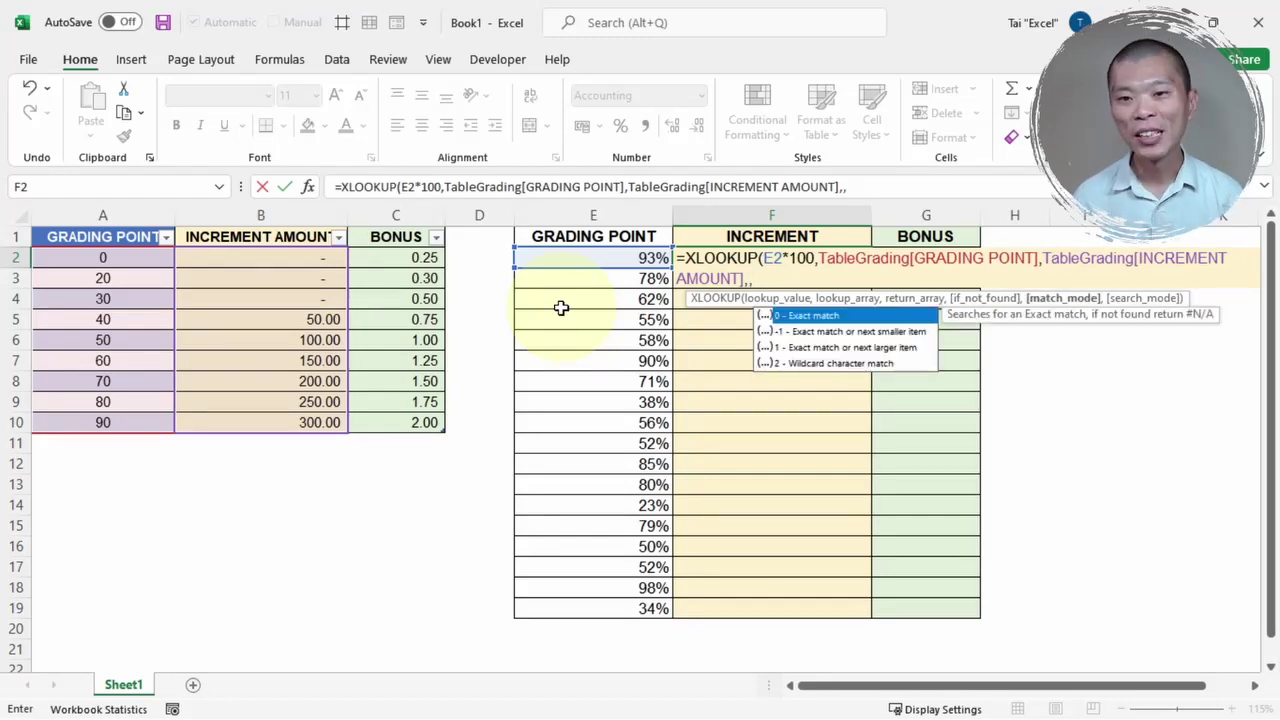
{"action": "key", "text": "Down"}
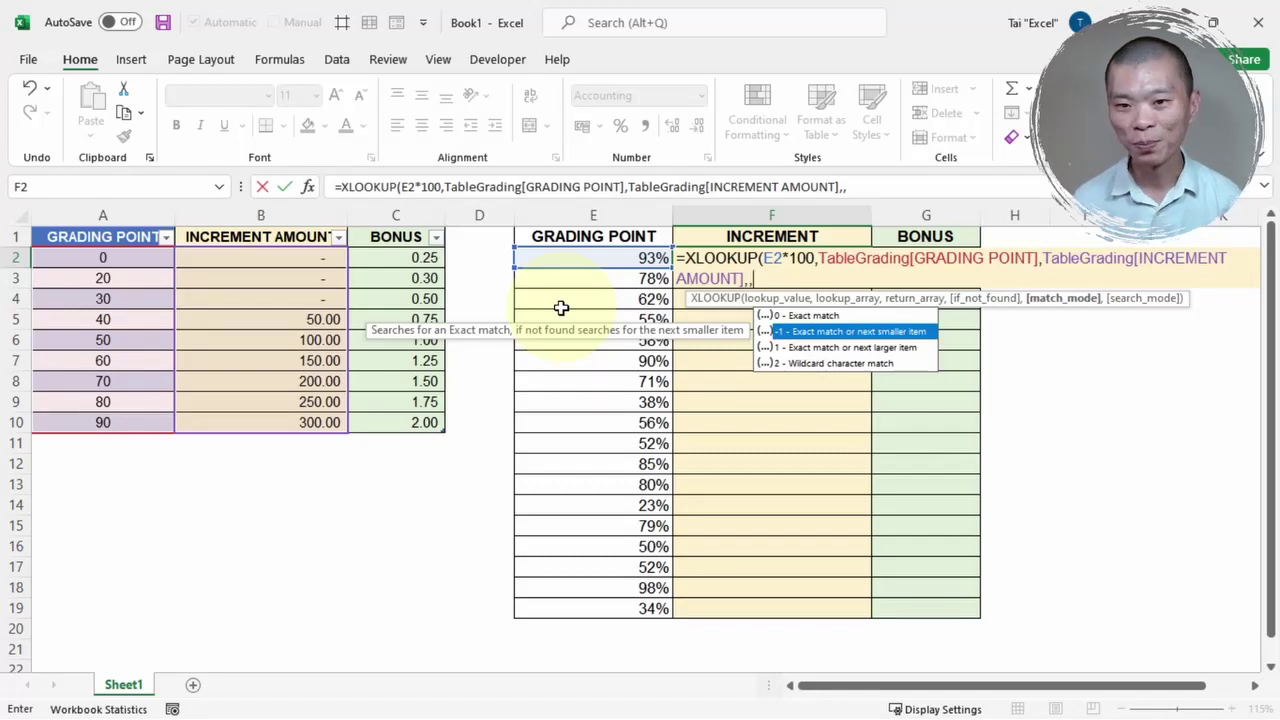
{"action": "key", "text": "Tab"}
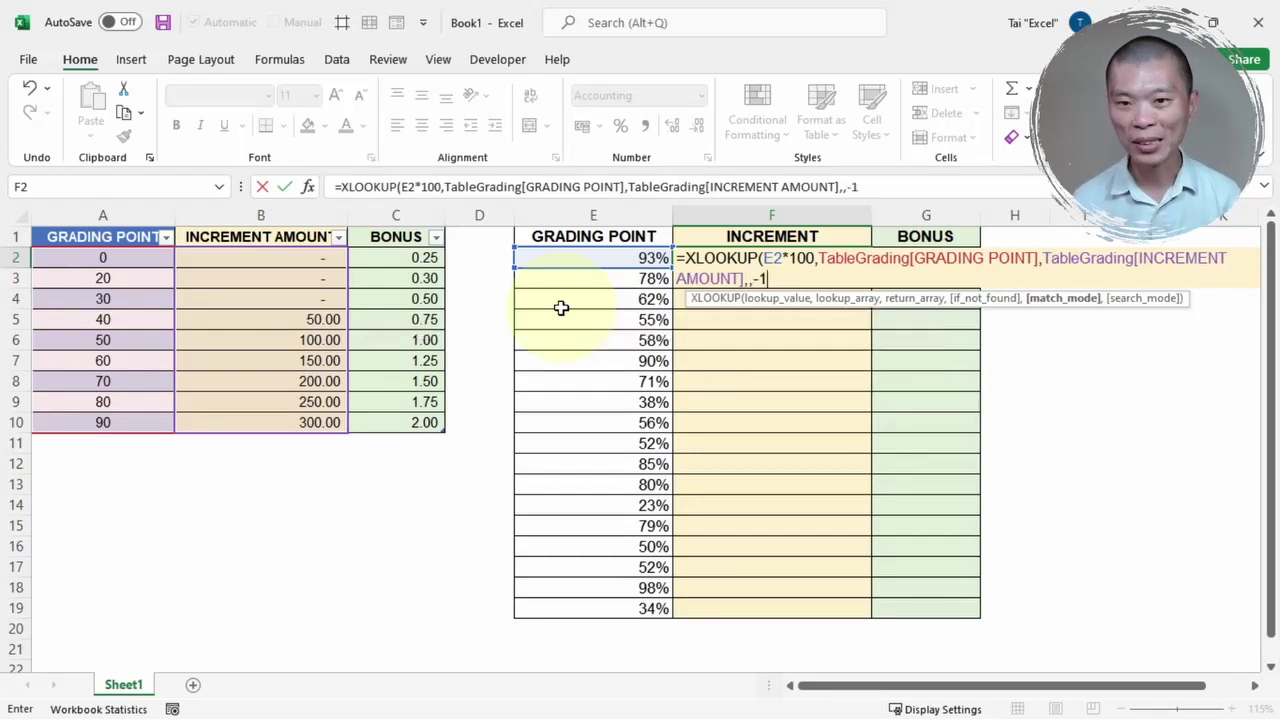
{"action": "type", "text": ")"}
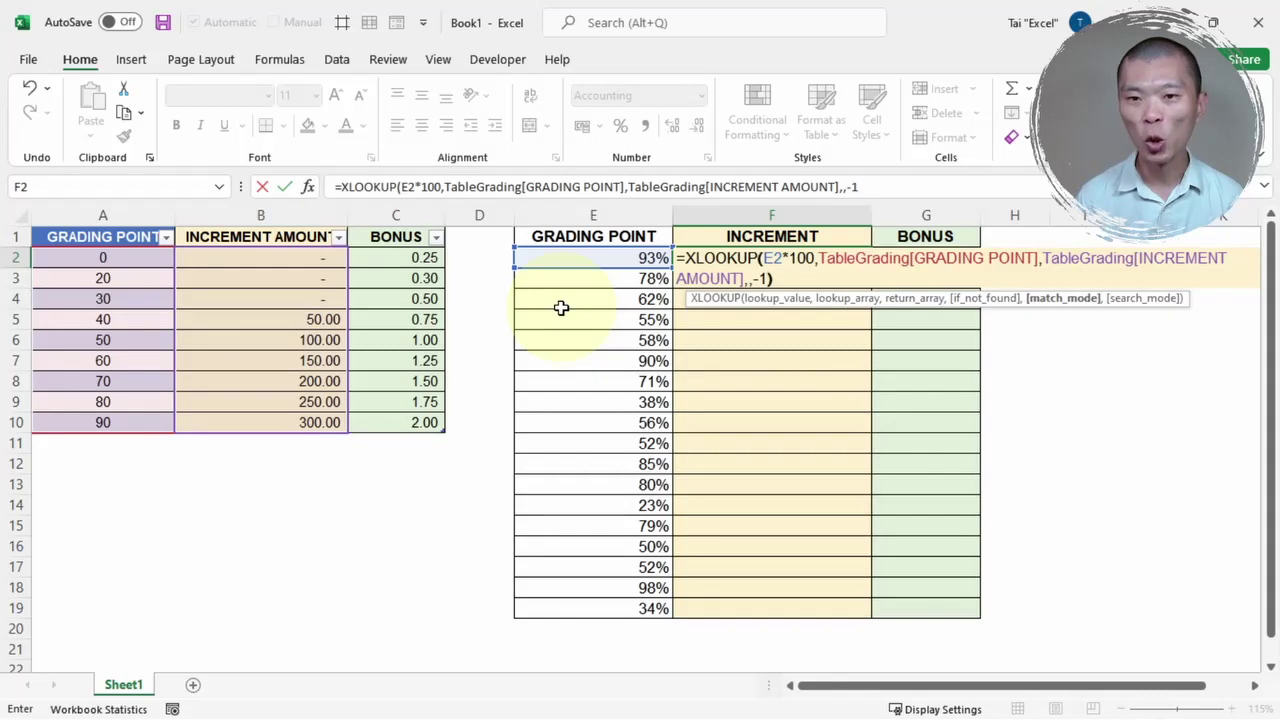
{"action": "key", "text": "Return"}
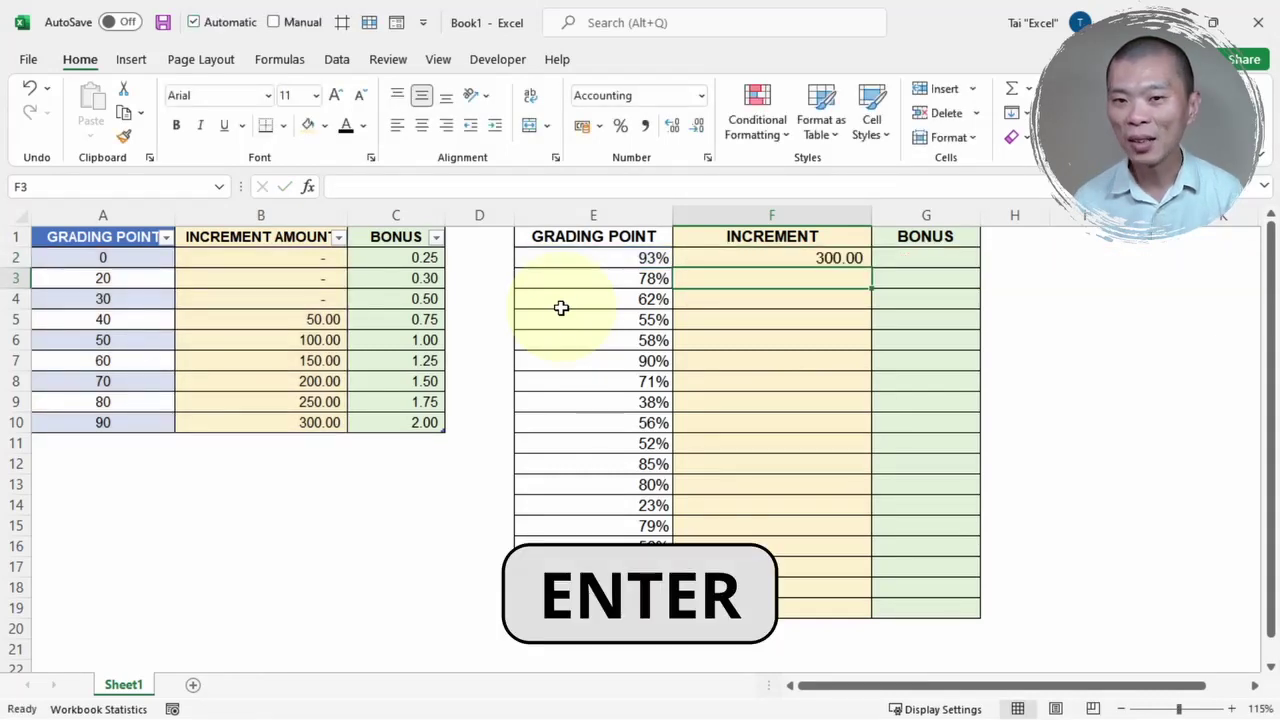
- Fill F2's XLOOKUP formula down the INCREMENT column through F19
{"action": "left_click", "coordinate": [853, 264]}
{"action": "double_click", "coordinate": [870, 267]}
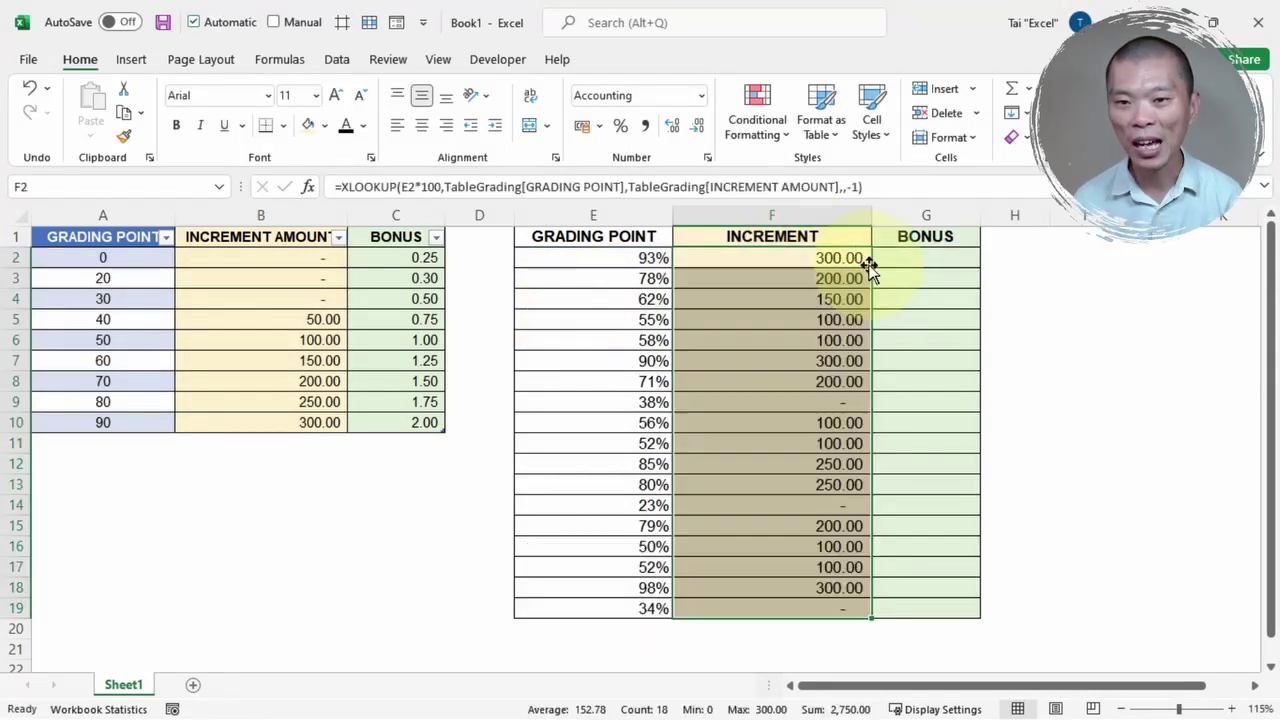
{"action": "left_click", "coordinate": [629, 277]}
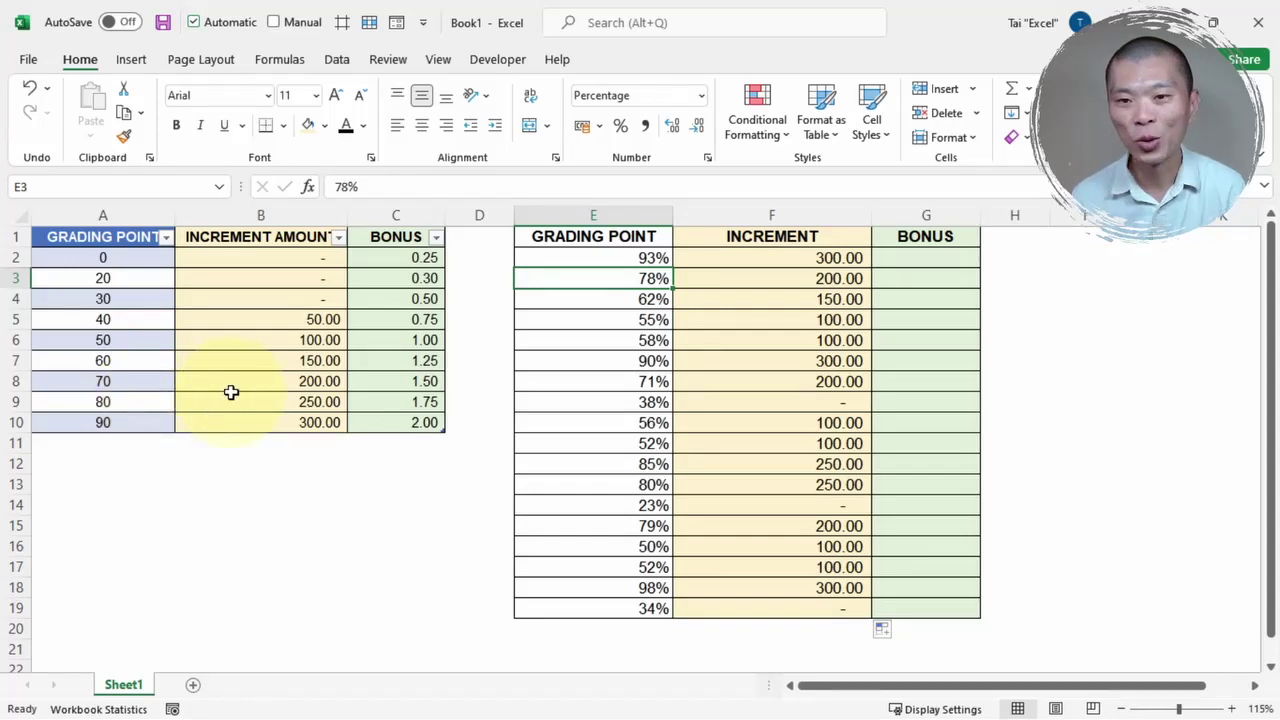
- Begin an XLOOKUP formula in cell G2 with E2*100 as the lookup value
{"action": "left_click", "coordinate": [912, 258]}
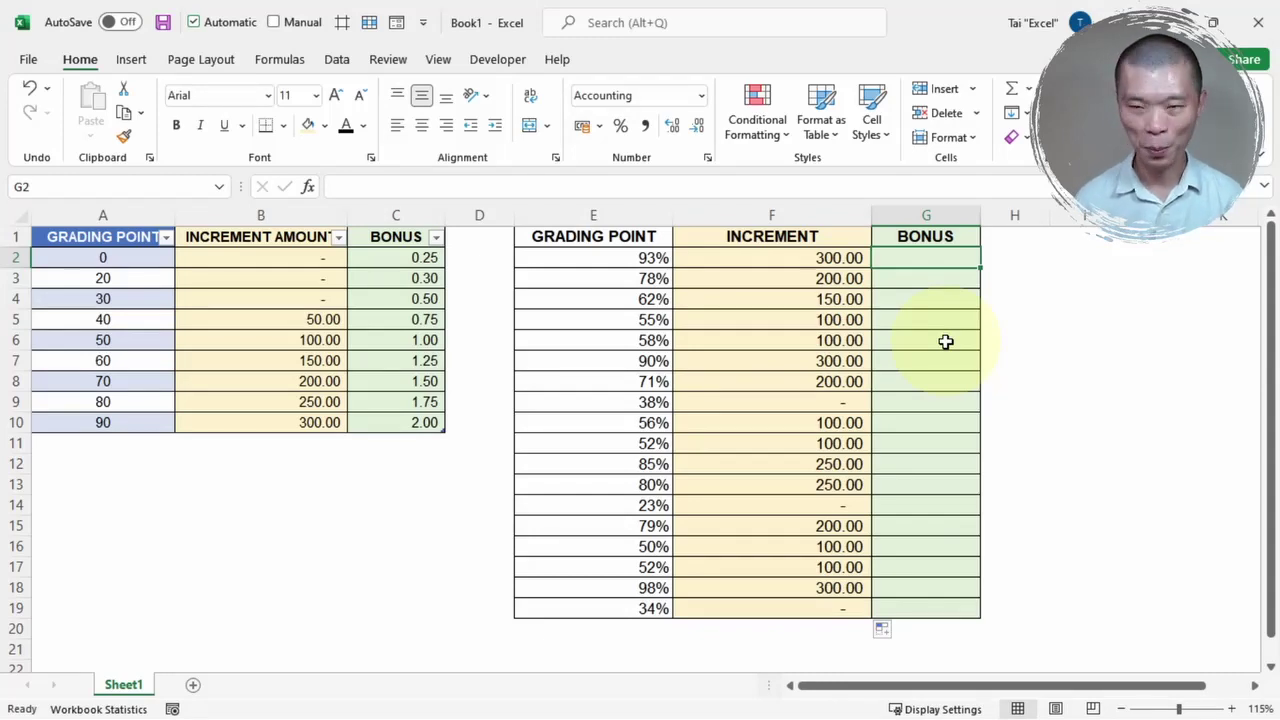
{"action": "type", "text": "=xl"}
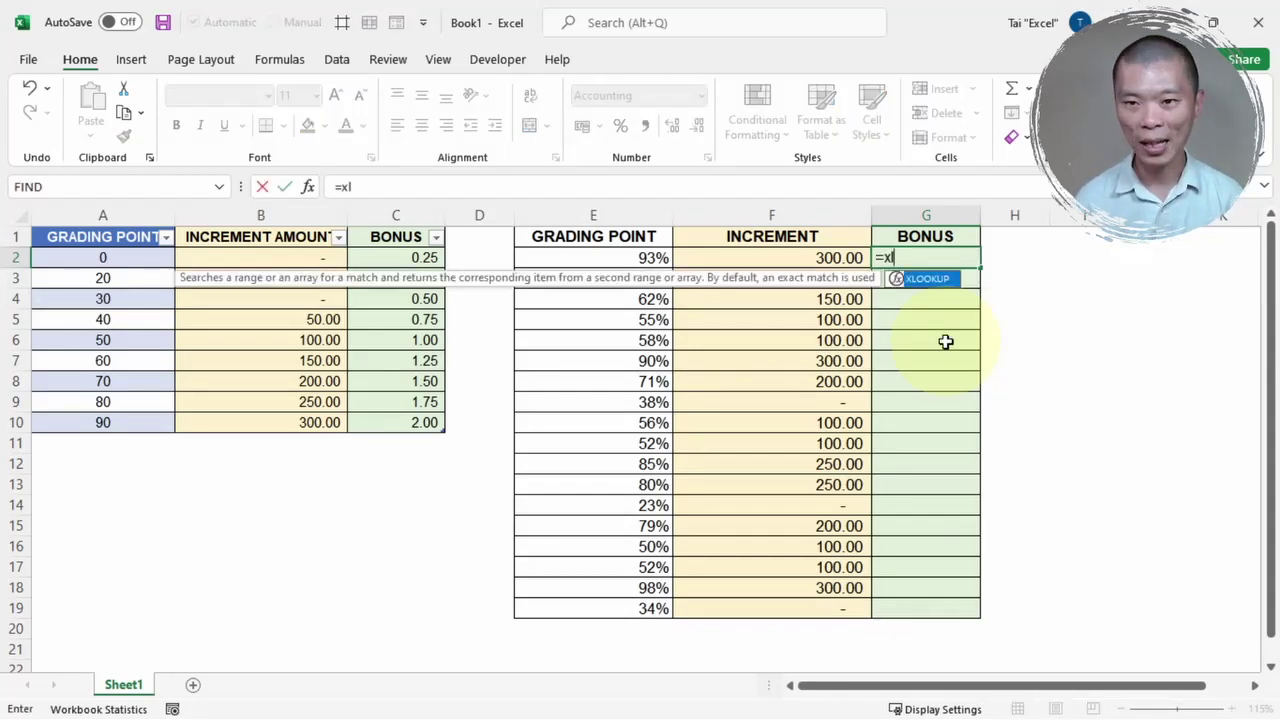
{"action": "key", "text": "Tab"}
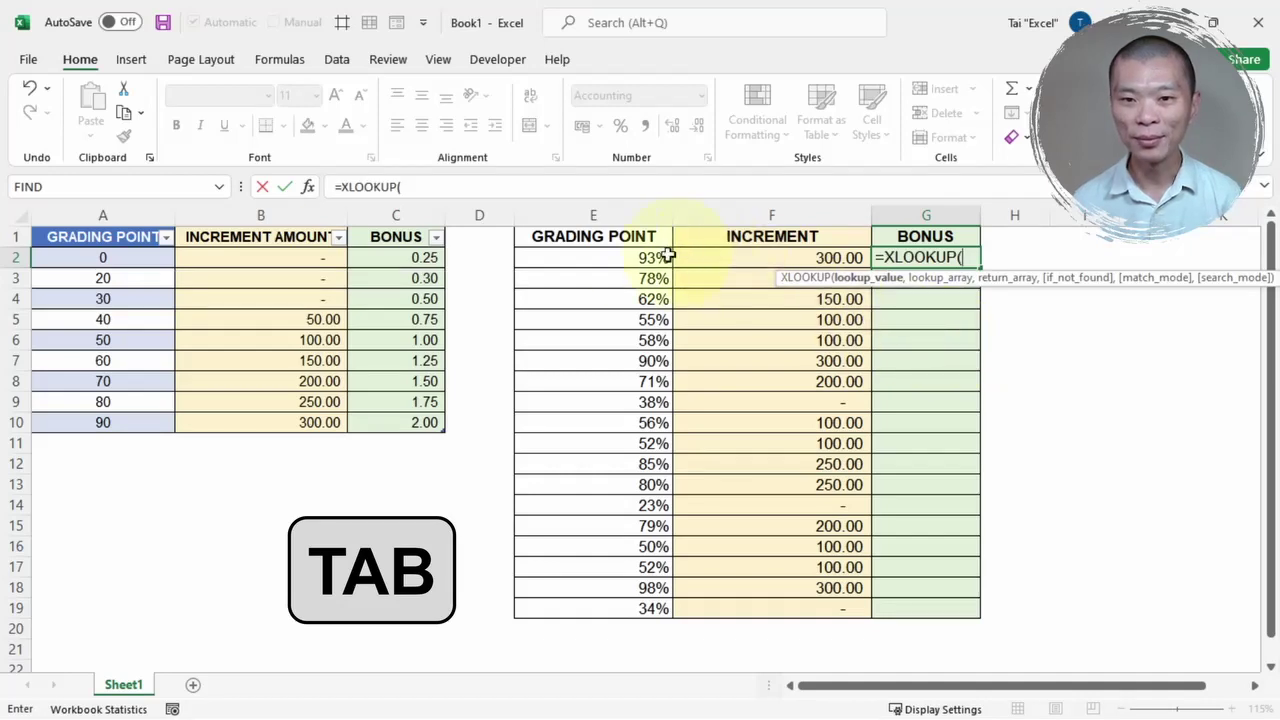
{"action": "left_click", "coordinate": [605, 262]}
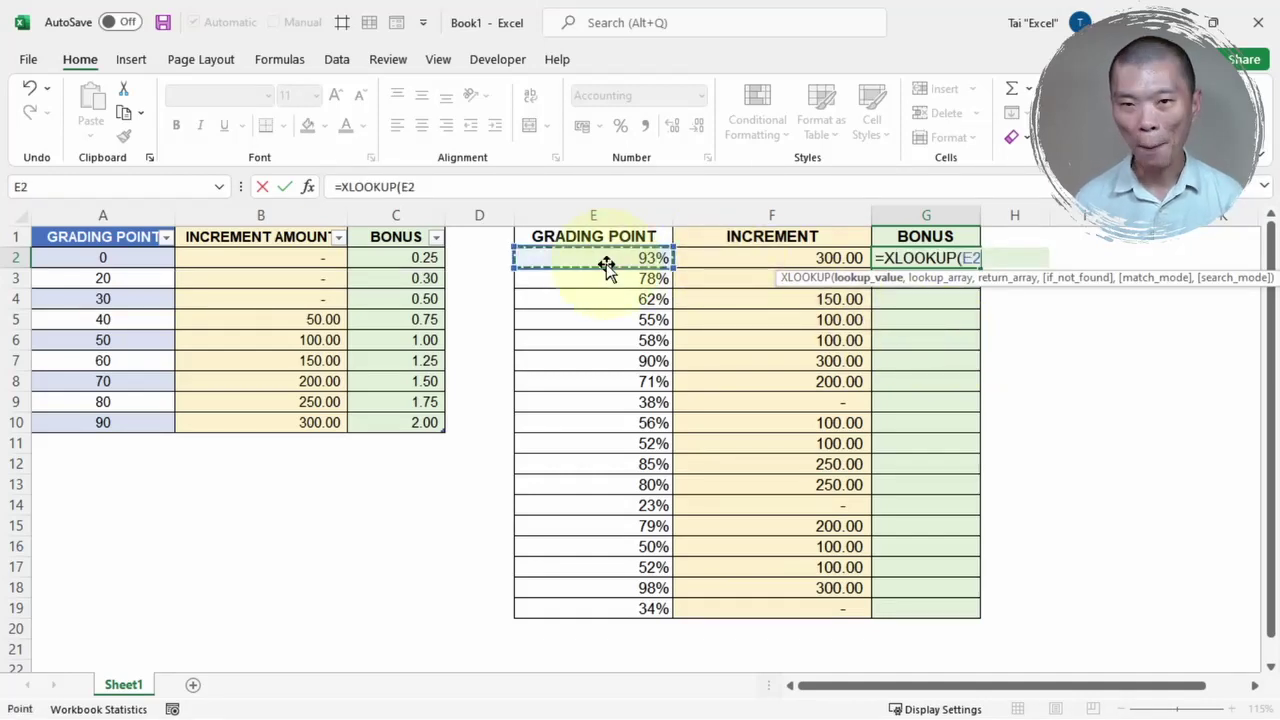
{"action": "type", "text": "*10 0,"}
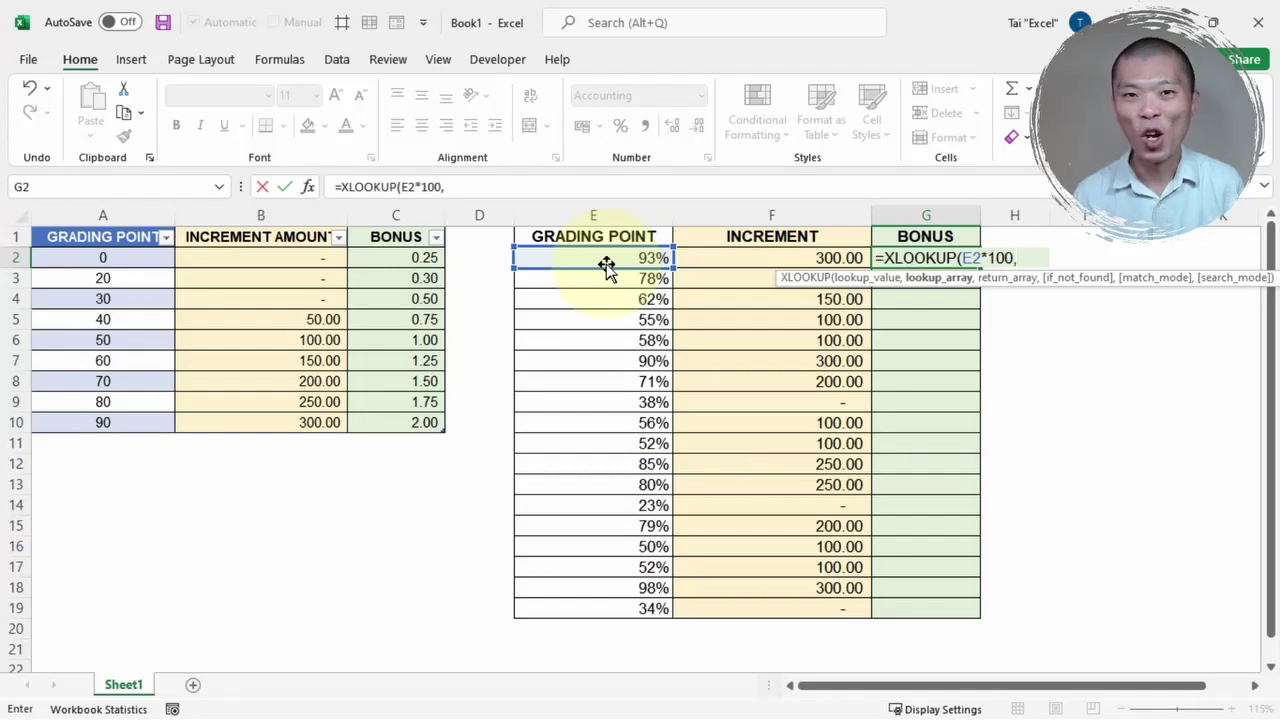
- Set the lookup array of G2's XLOOKUP to TableGrading[GRADING POINT]
{"action": "type", "text": "tab"}
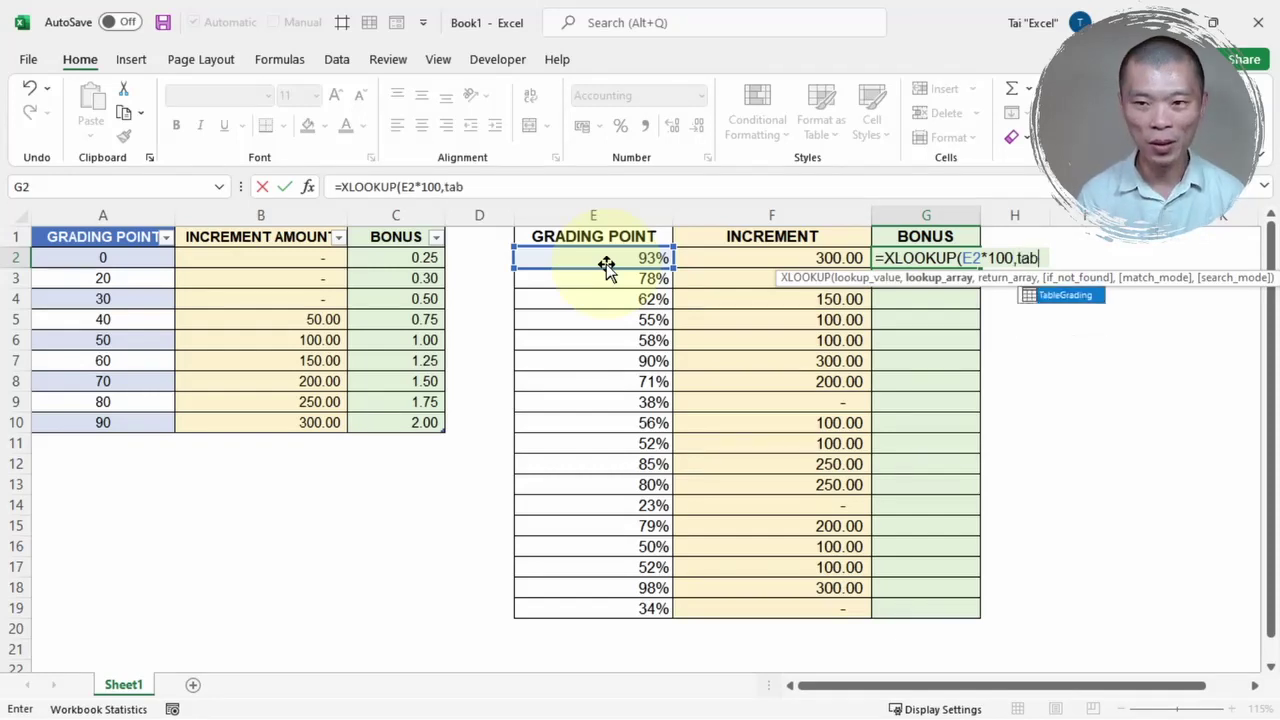
{"action": "key", "text": "Tab"}
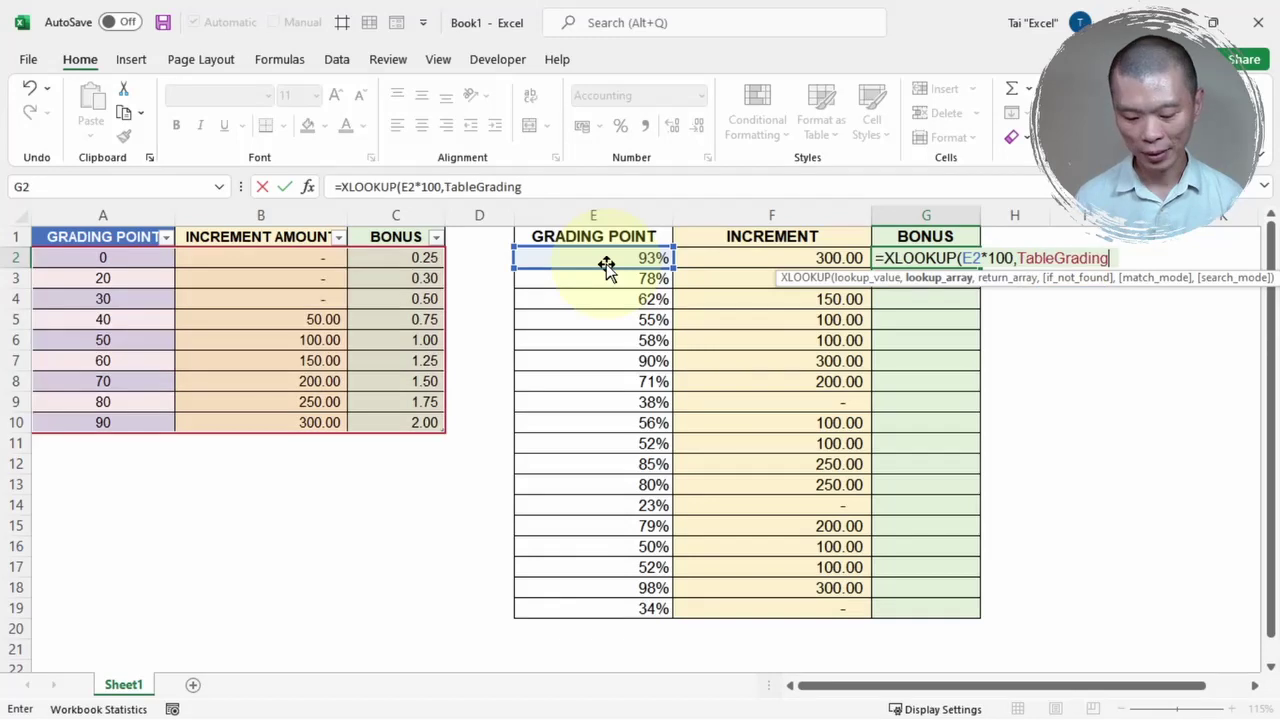
{"action": "type", "text": "["}
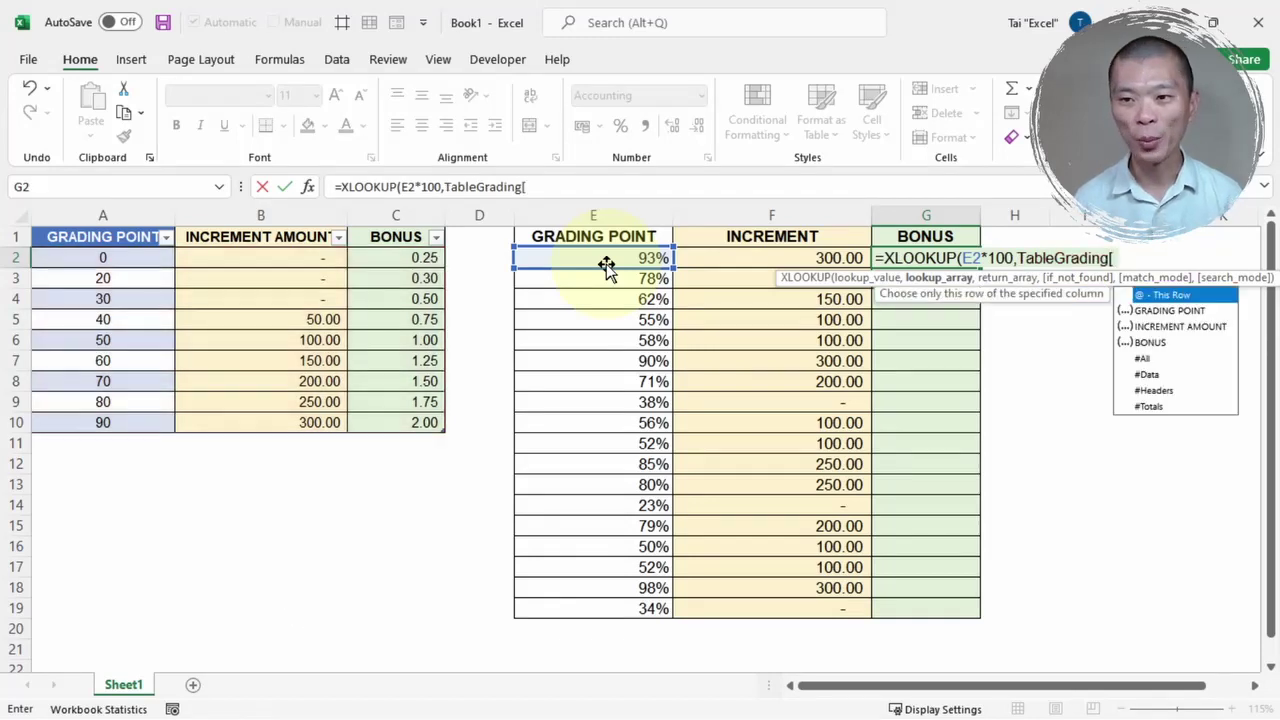
{"action": "type", "text": "gr"}
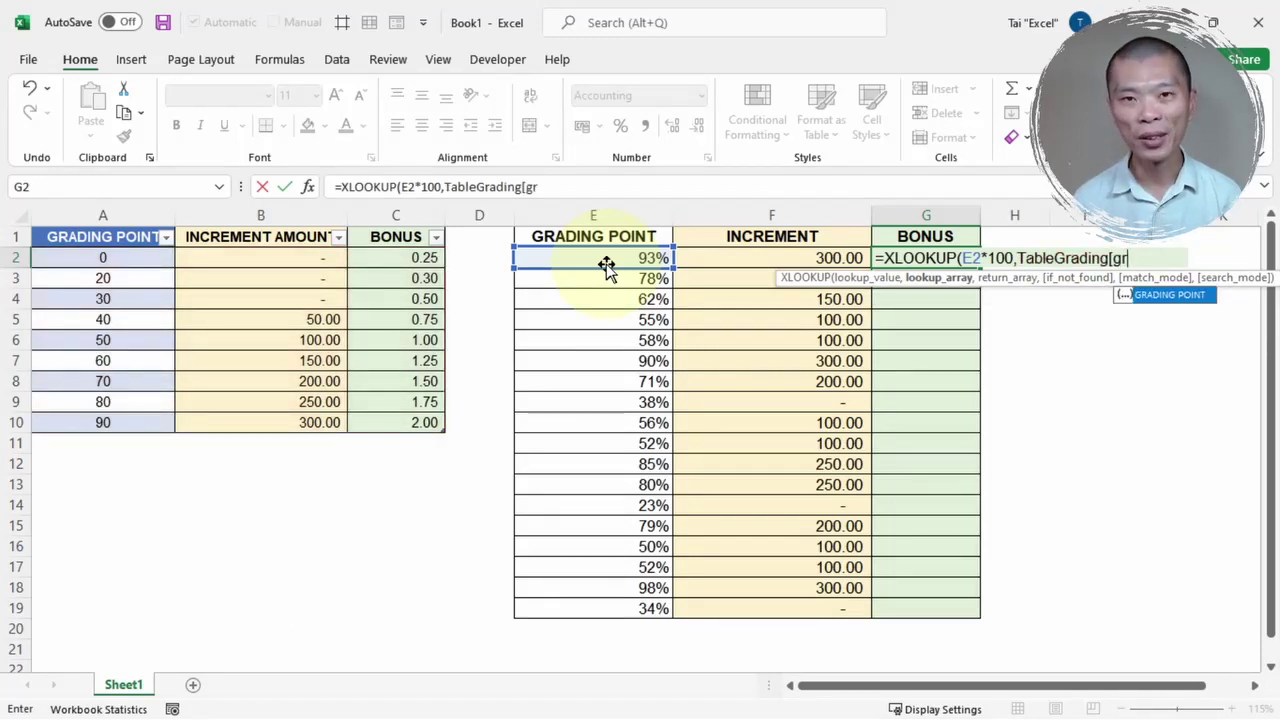
{"action": "key", "text": "Tab"}
{"action": "type", "text": "]"}
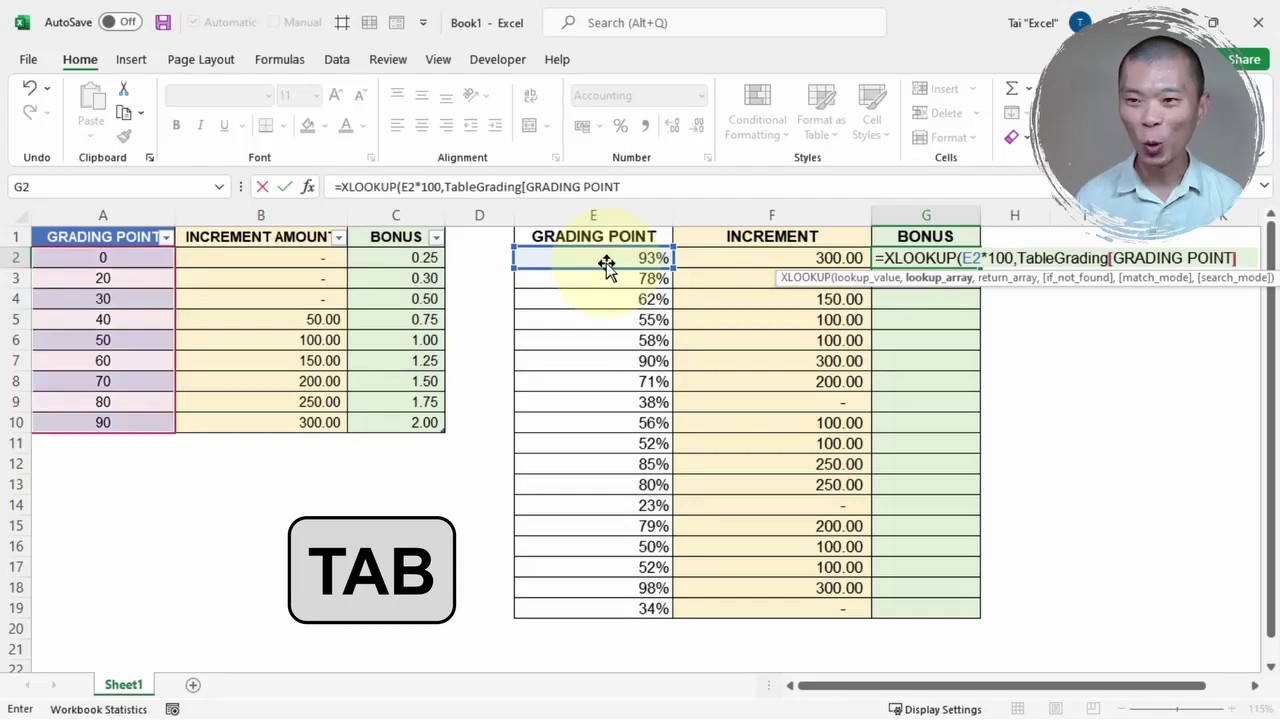
{"action": "type", "text": ","}
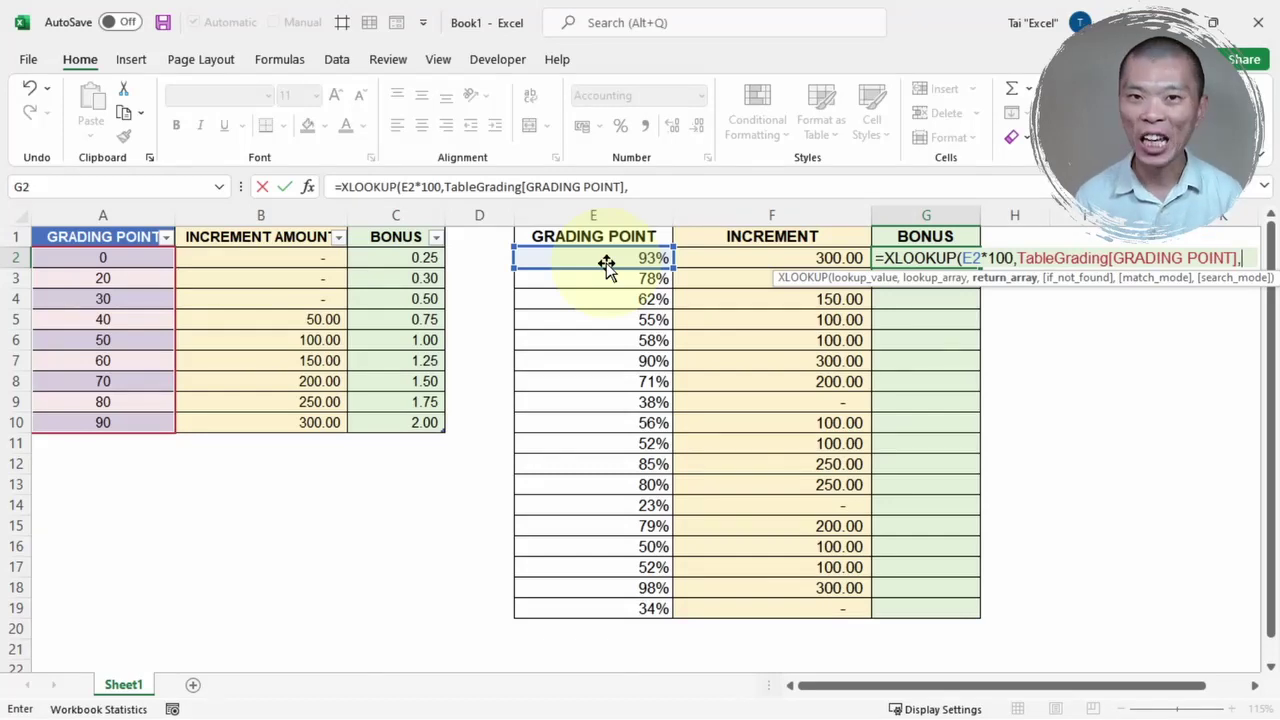
- Set the return array of G2's XLOOKUP to TableGrading[BONUS]
{"action": "type", "text": "tab"}
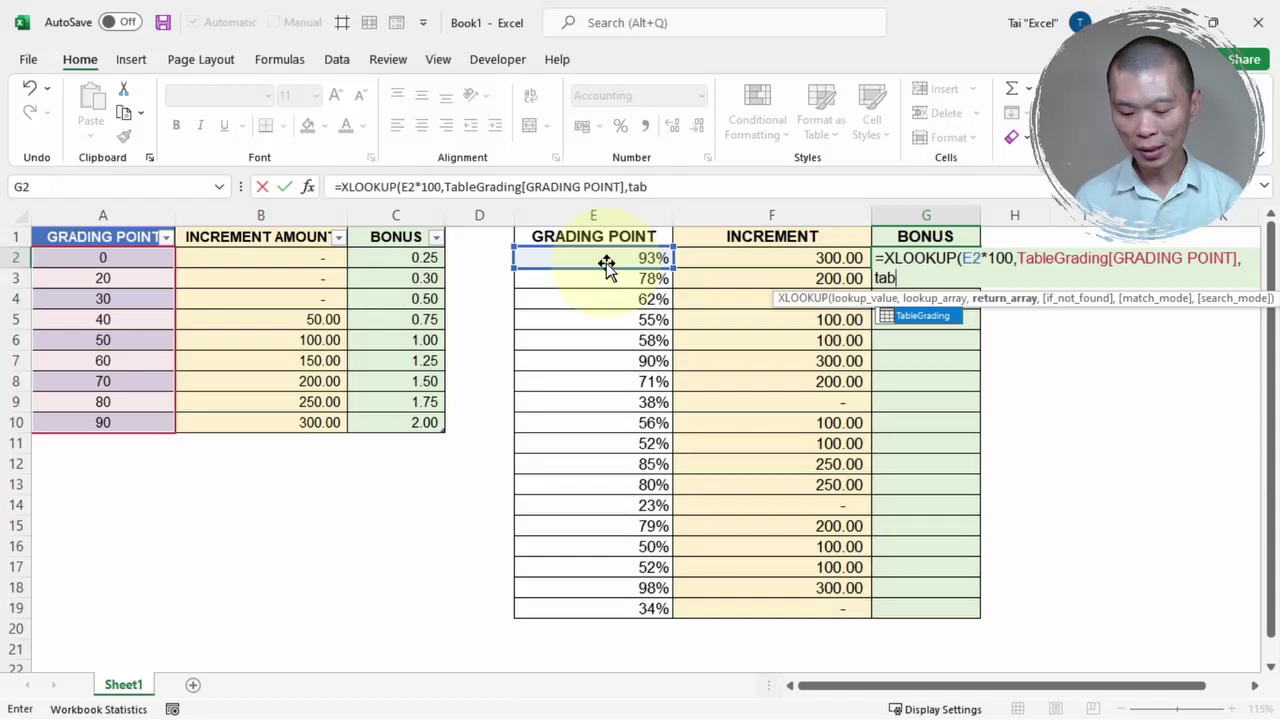
{"action": "key", "text": "Tab"}
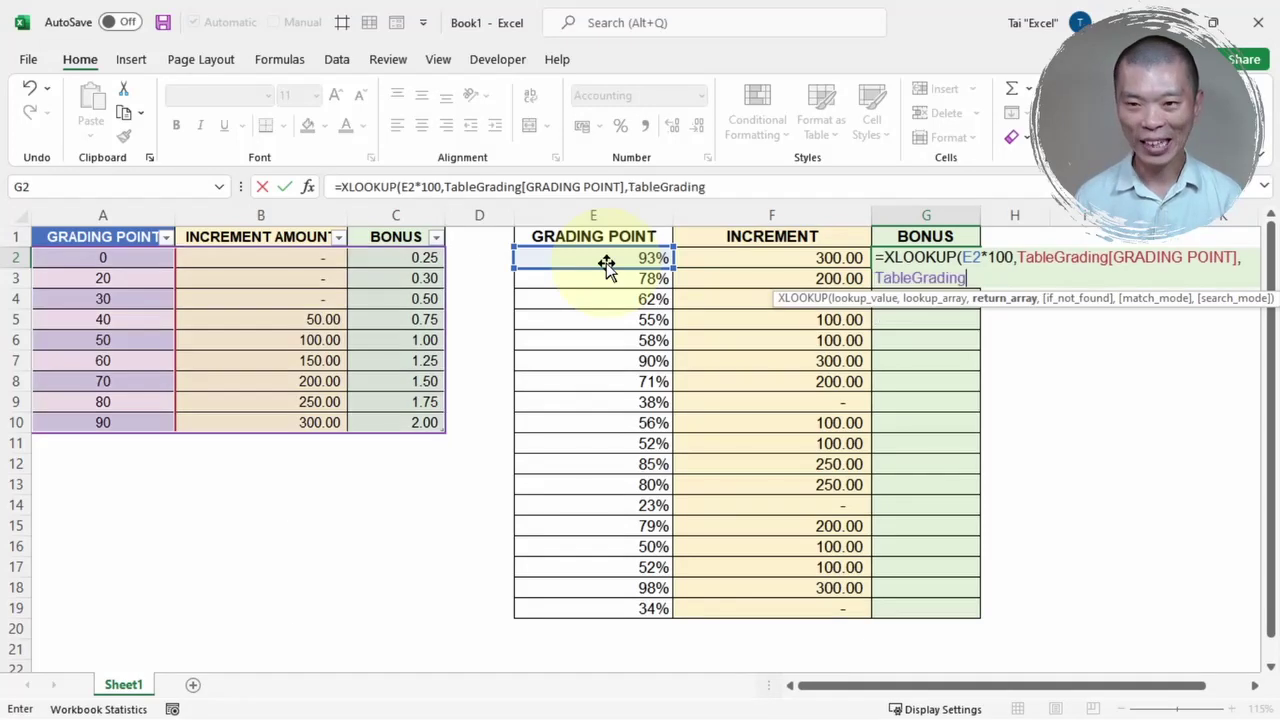
{"action": "type", "text": "["}
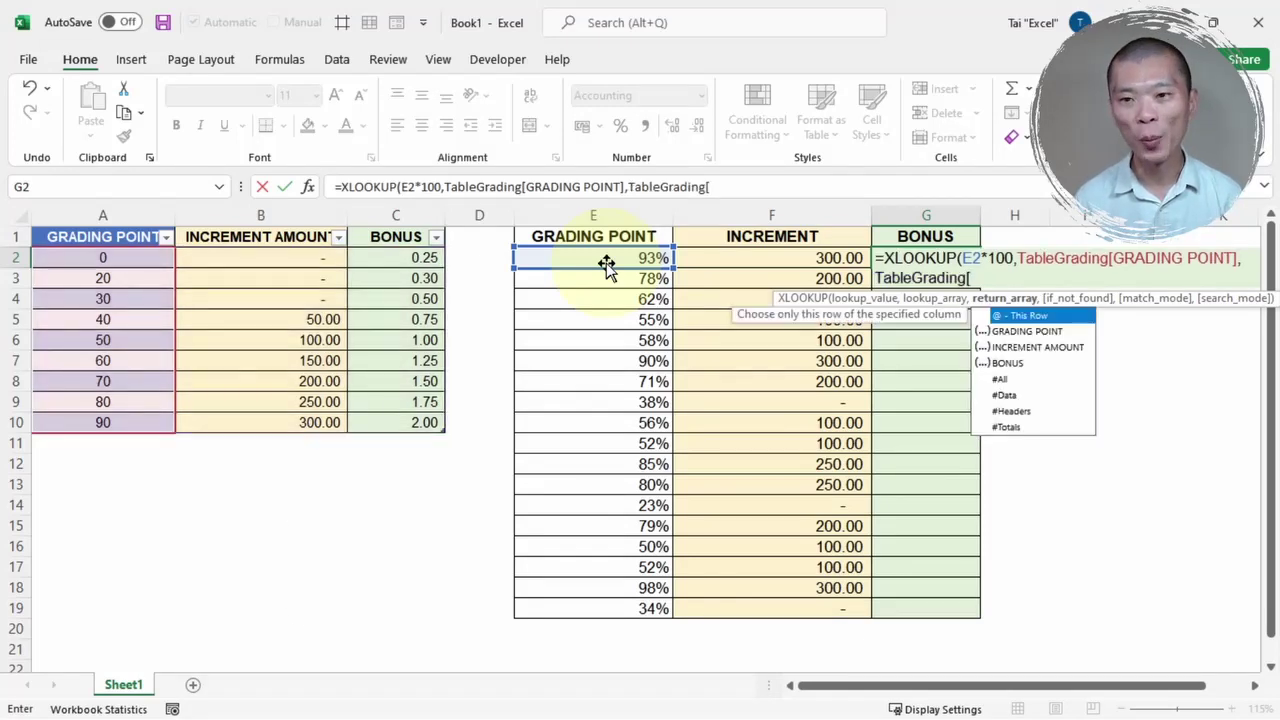
{"action": "type", "text": "bon"}
{"action": "key", "text": "Tab"}
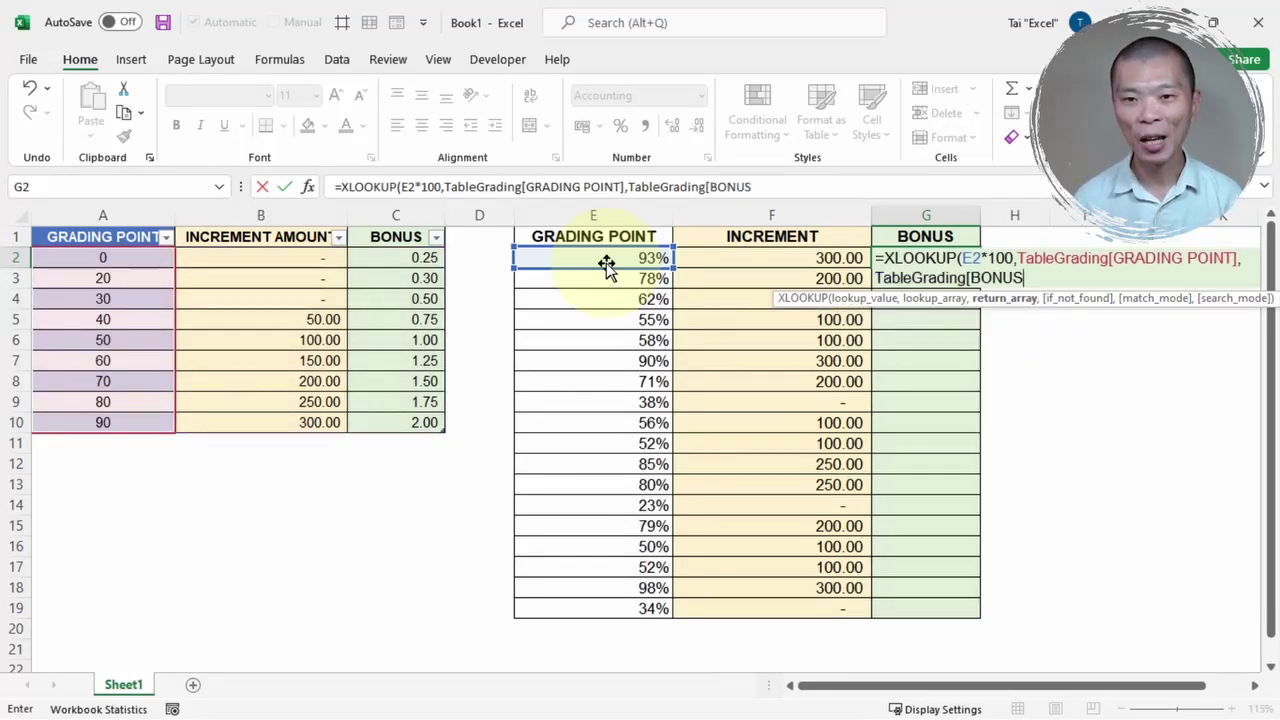
{"action": "type", "text": "]"}
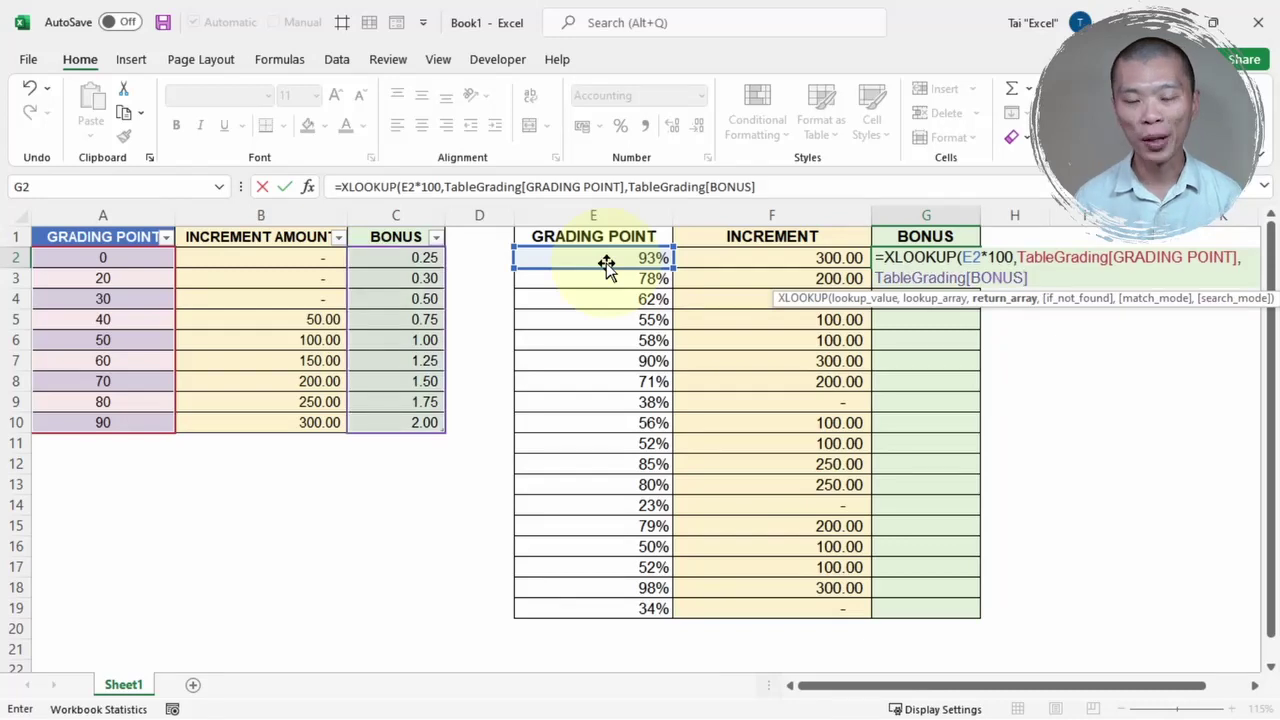
{"action": "type", "text": ","}
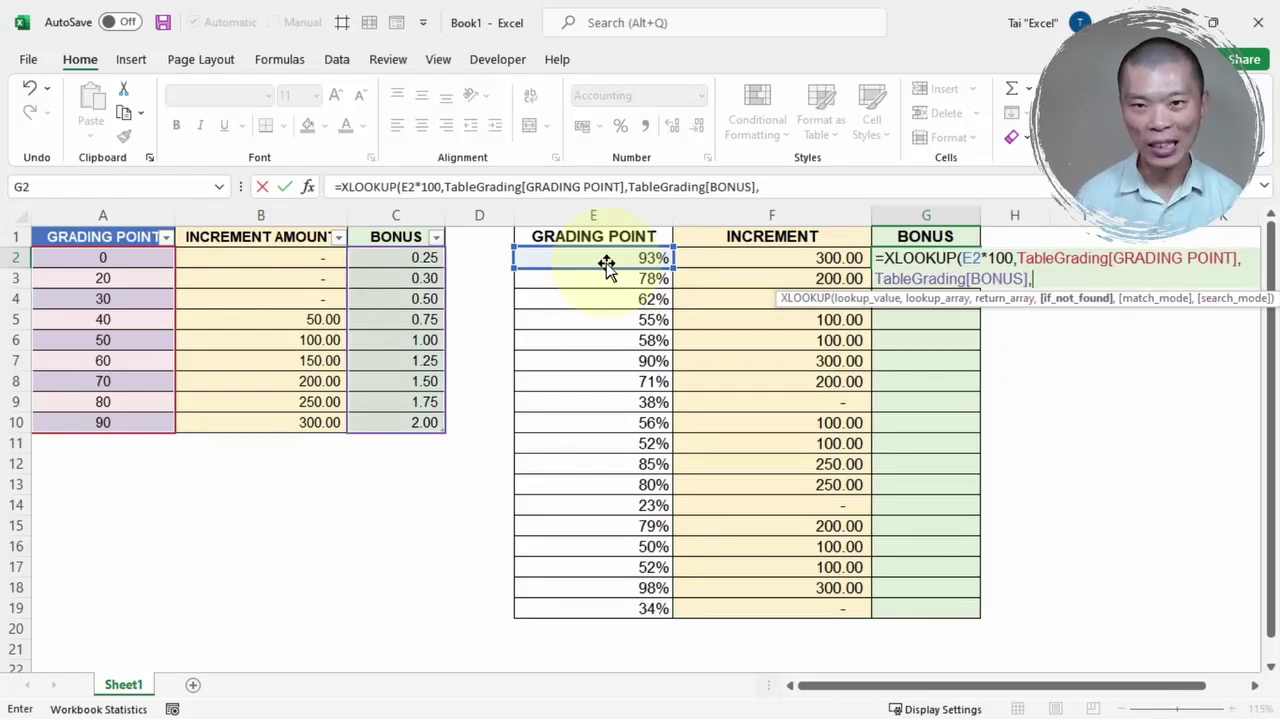
- Leave G2's if-not-found argument empty, choose match mode -1 (Exact match or next smaller item) and enter the XLOOKUP formula
{"action": "type", "text": ","}
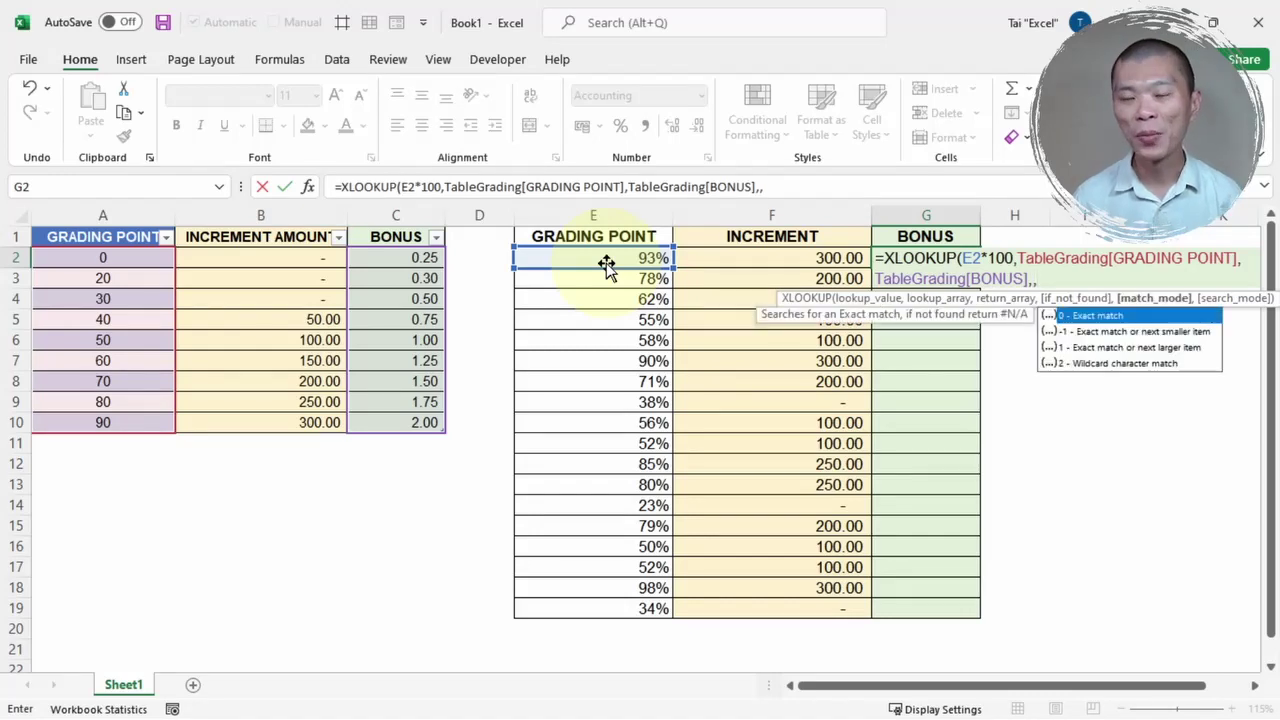
{"action": "key", "text": "Down"}
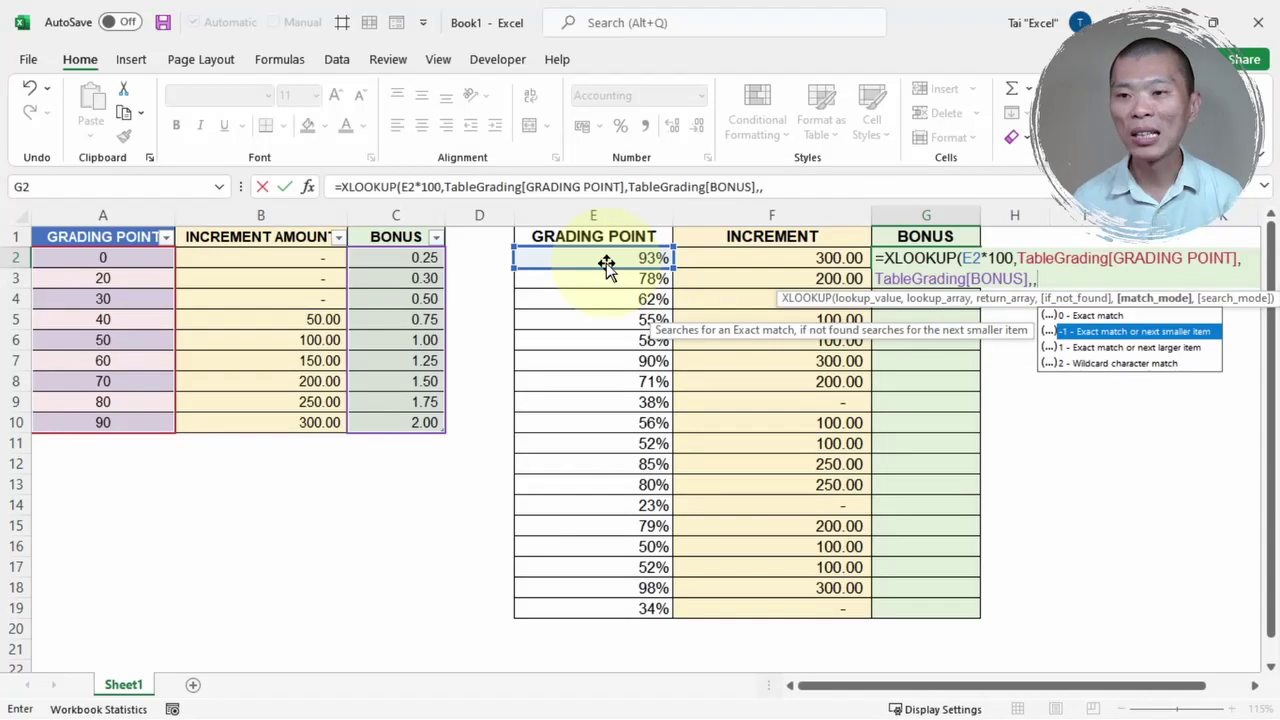
{"action": "key", "text": "Tab"}
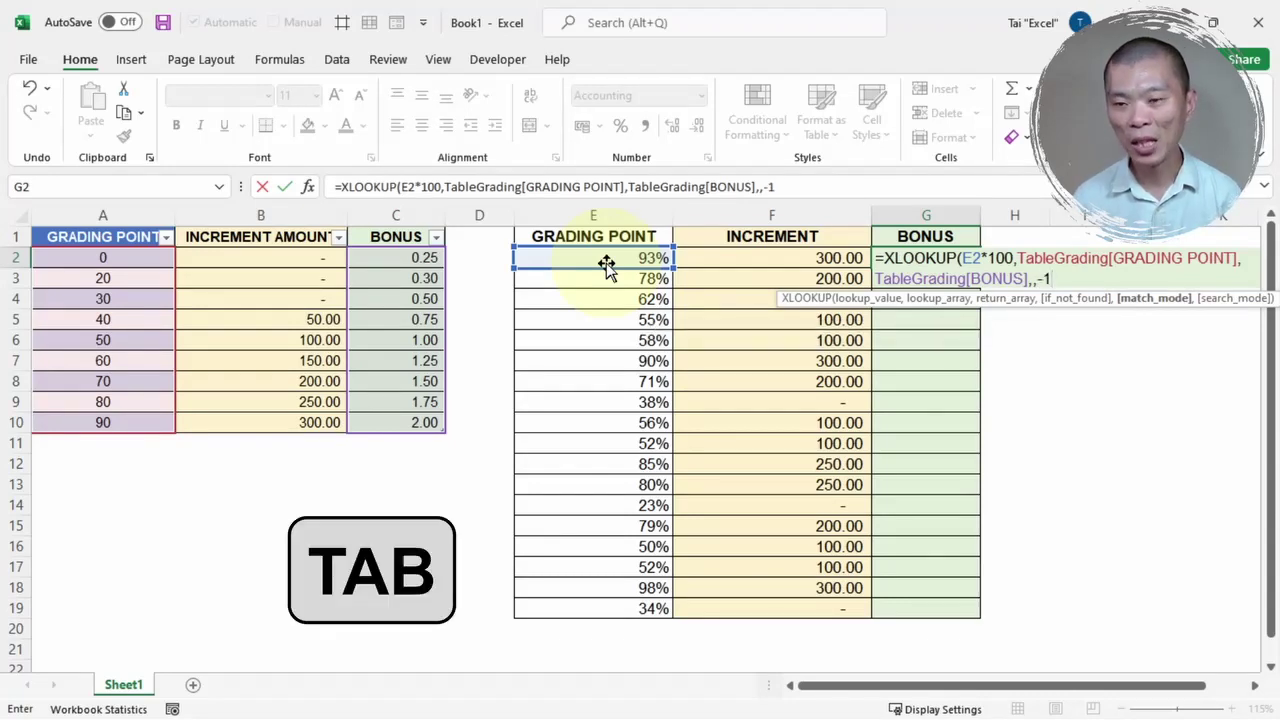
{"action": "type", "text": ")"}
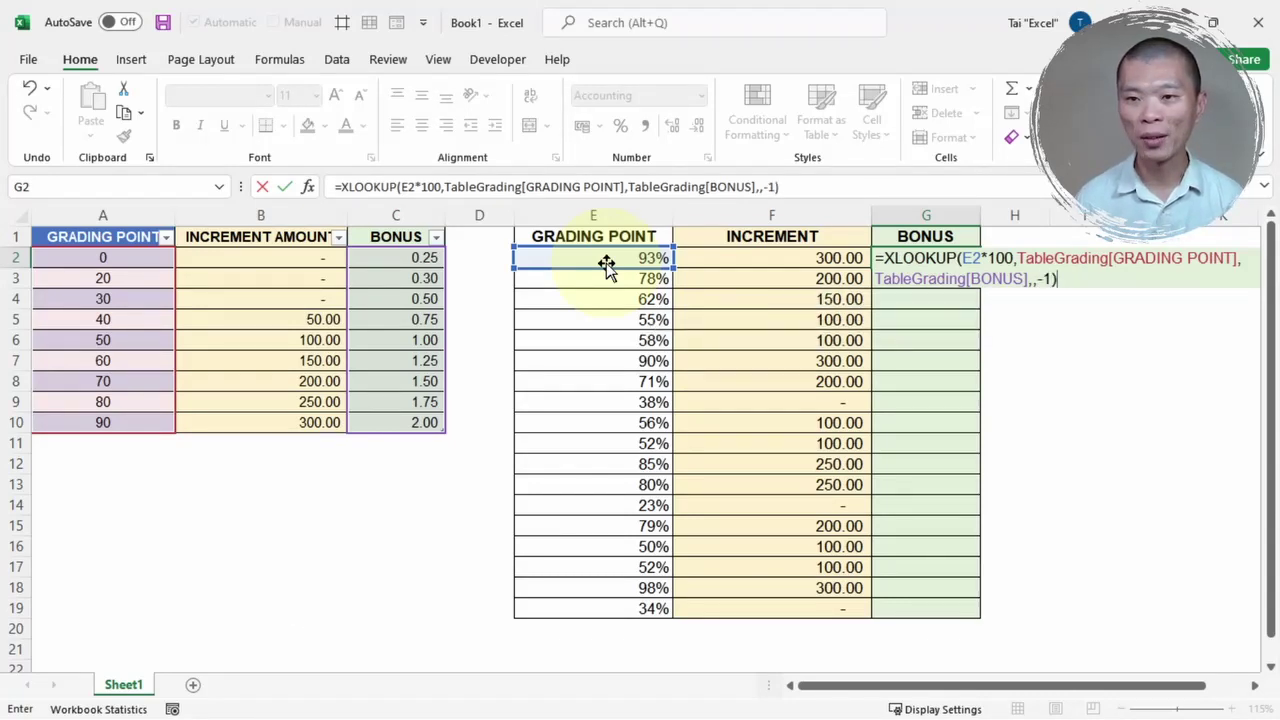
{"action": "key", "text": "Return"}
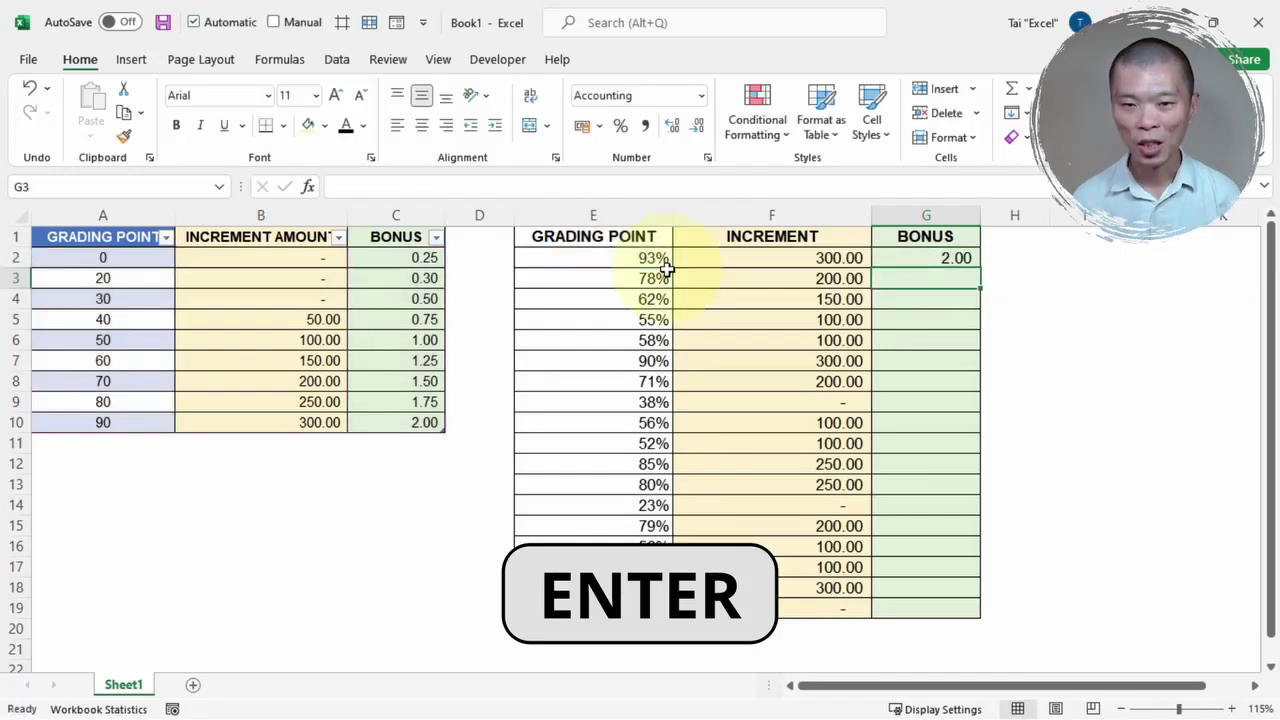
- Fill G2's XLOOKUP formula down the BONUS column through G19
{"action": "left_click", "coordinate": [896, 260]}
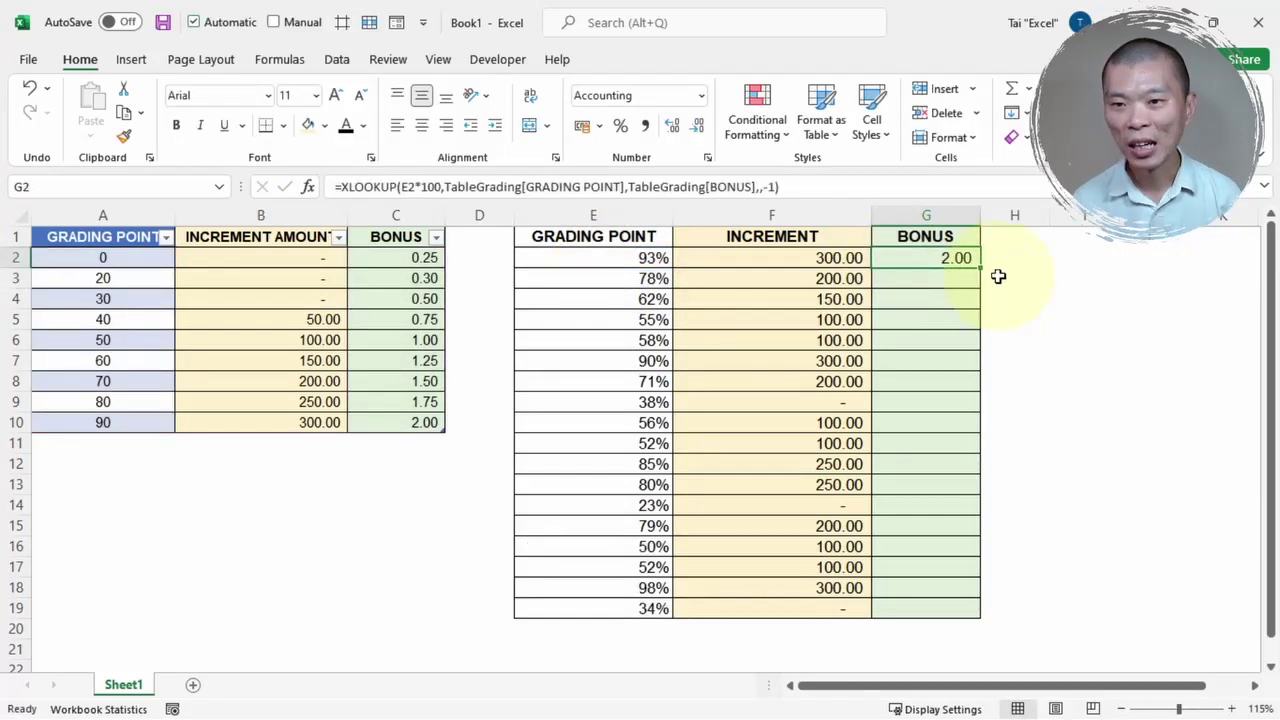
{"action": "double_click", "coordinate": [981, 267]}
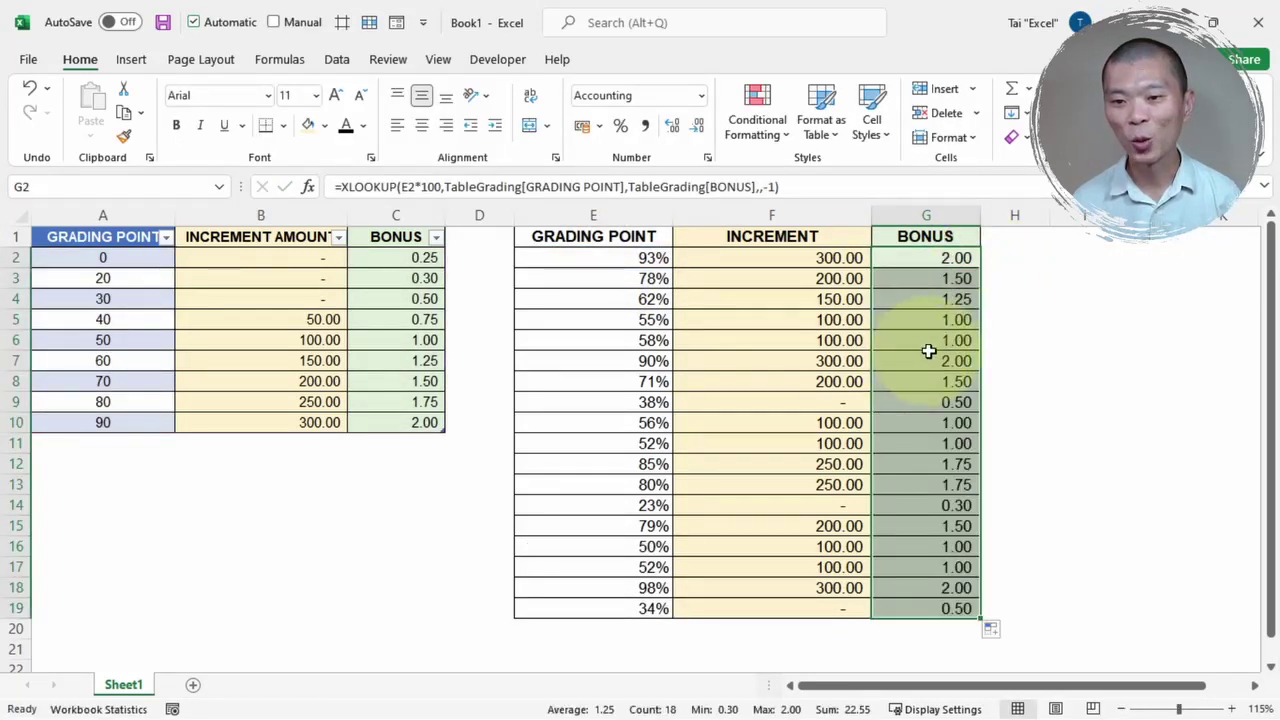
{"action": "left_click", "coordinate": [929, 358]}
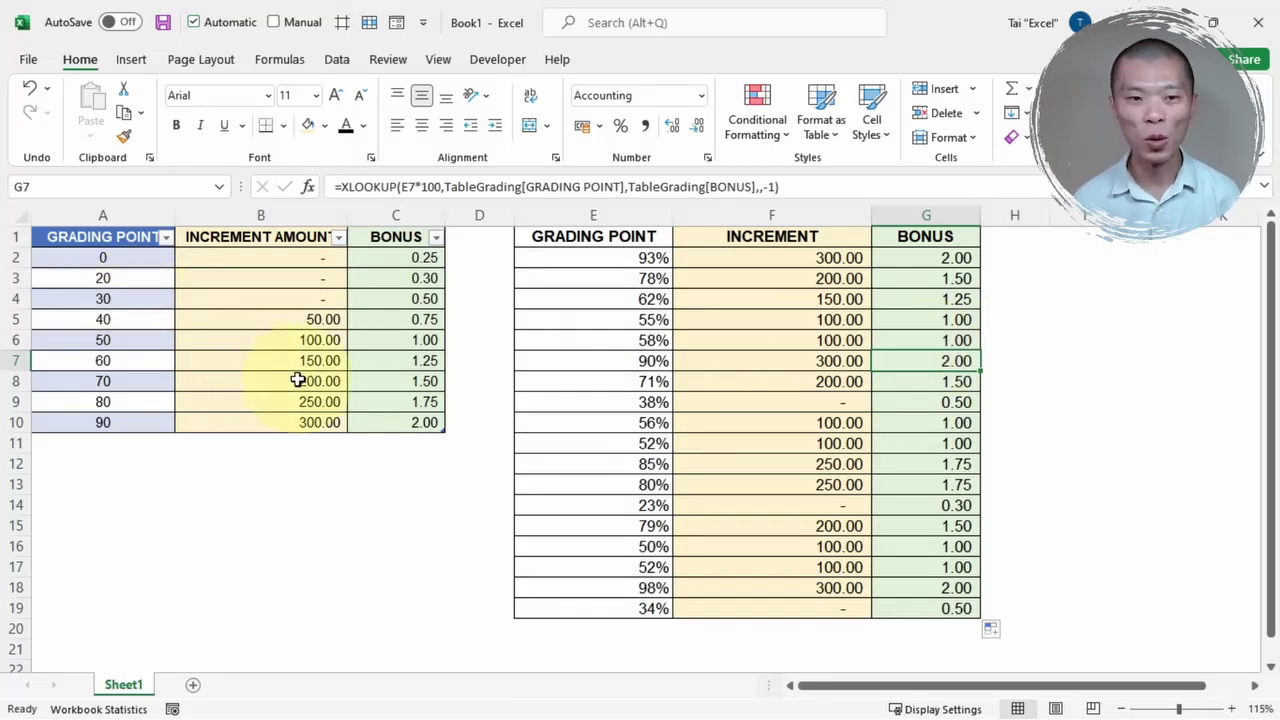
- Shuffle whole rows within TableGrading into the grading point order 80, 0, 50, 60, 40, 70, 20, 30, 90
{"action": "left_click_drag", "start_coordinate": [89, 331], "coordinate": [380, 374]}
{"action": "left_click_drag", "start_coordinate": [266, 331], "coordinate": [271, 265], "text": "shift"}
{"action": "left_click", "coordinate": [93, 310]}
{"action": "left_click_drag", "start_coordinate": [93, 310], "coordinate": [334, 352]}
{"action": "left_click_drag", "start_coordinate": [277, 309], "coordinate": [271, 408], "text": "shift"}
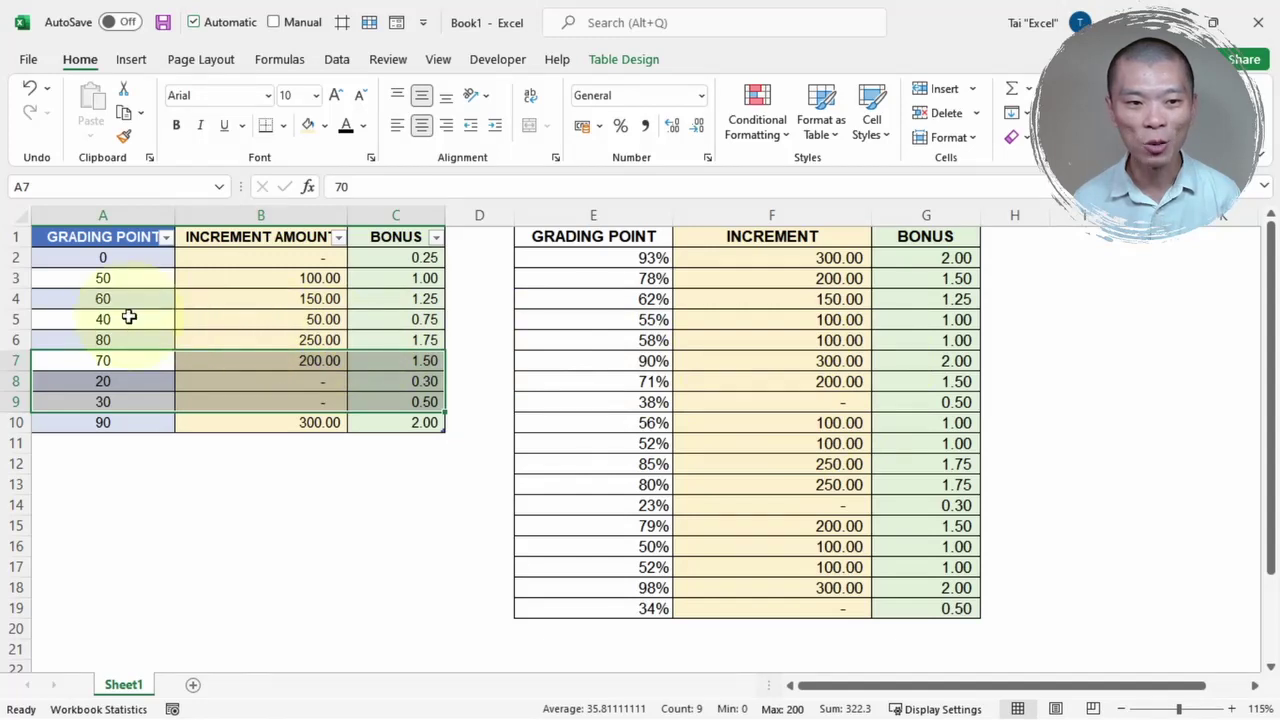
{"action": "left_click_drag", "start_coordinate": [129, 334], "coordinate": [362, 258]}
{"action": "left_click", "coordinate": [342, 338]}
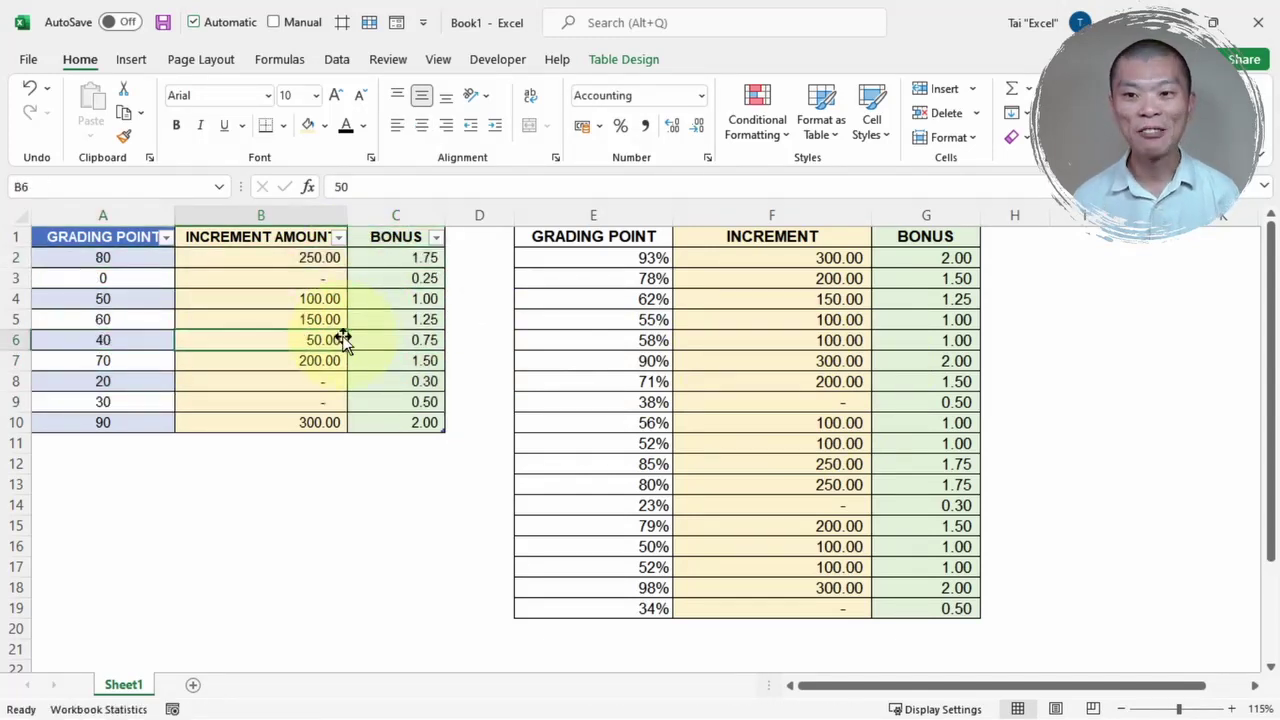